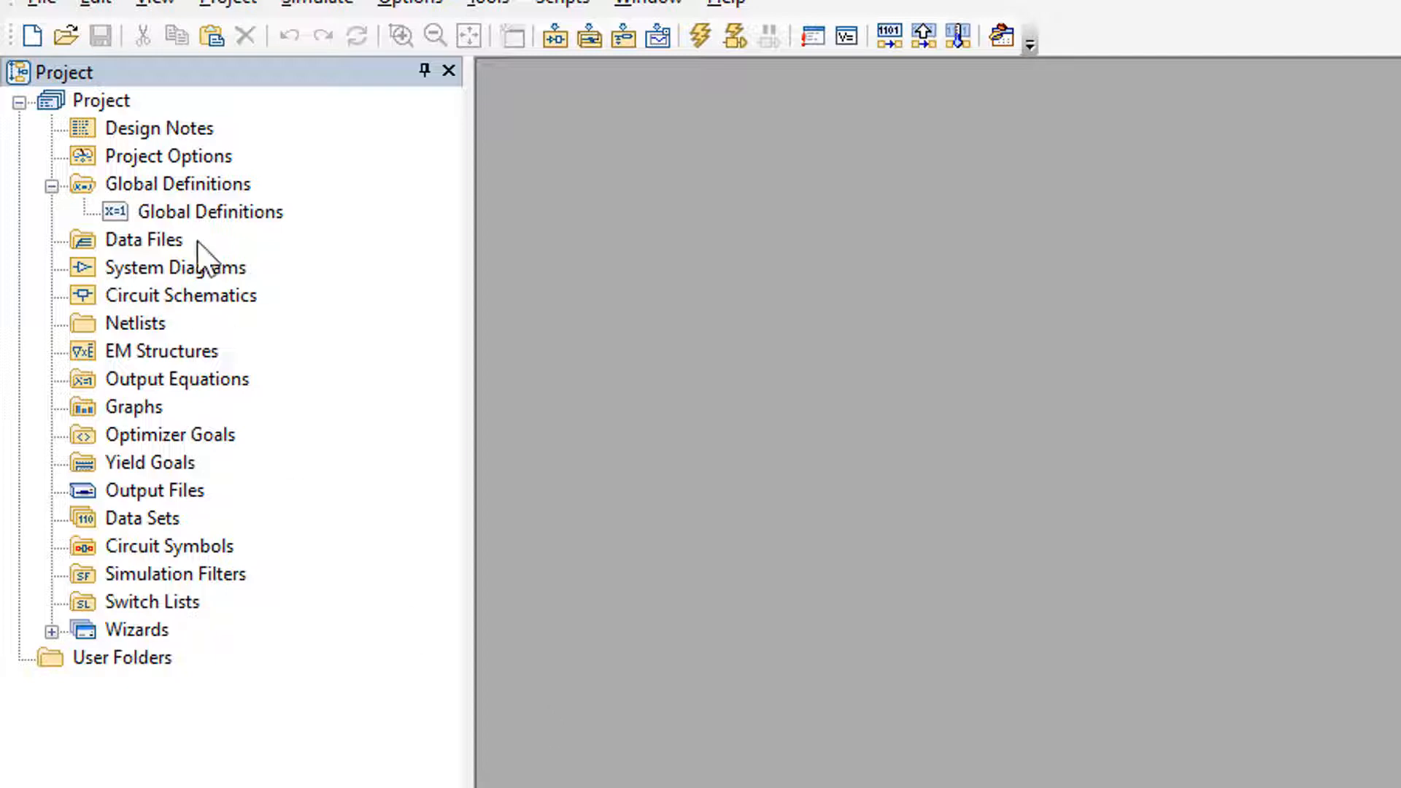
In the project options, replace the project's frequency range with a single point of 2.4 GHz
{"action": "right_click", "coordinate": [186, 156]}
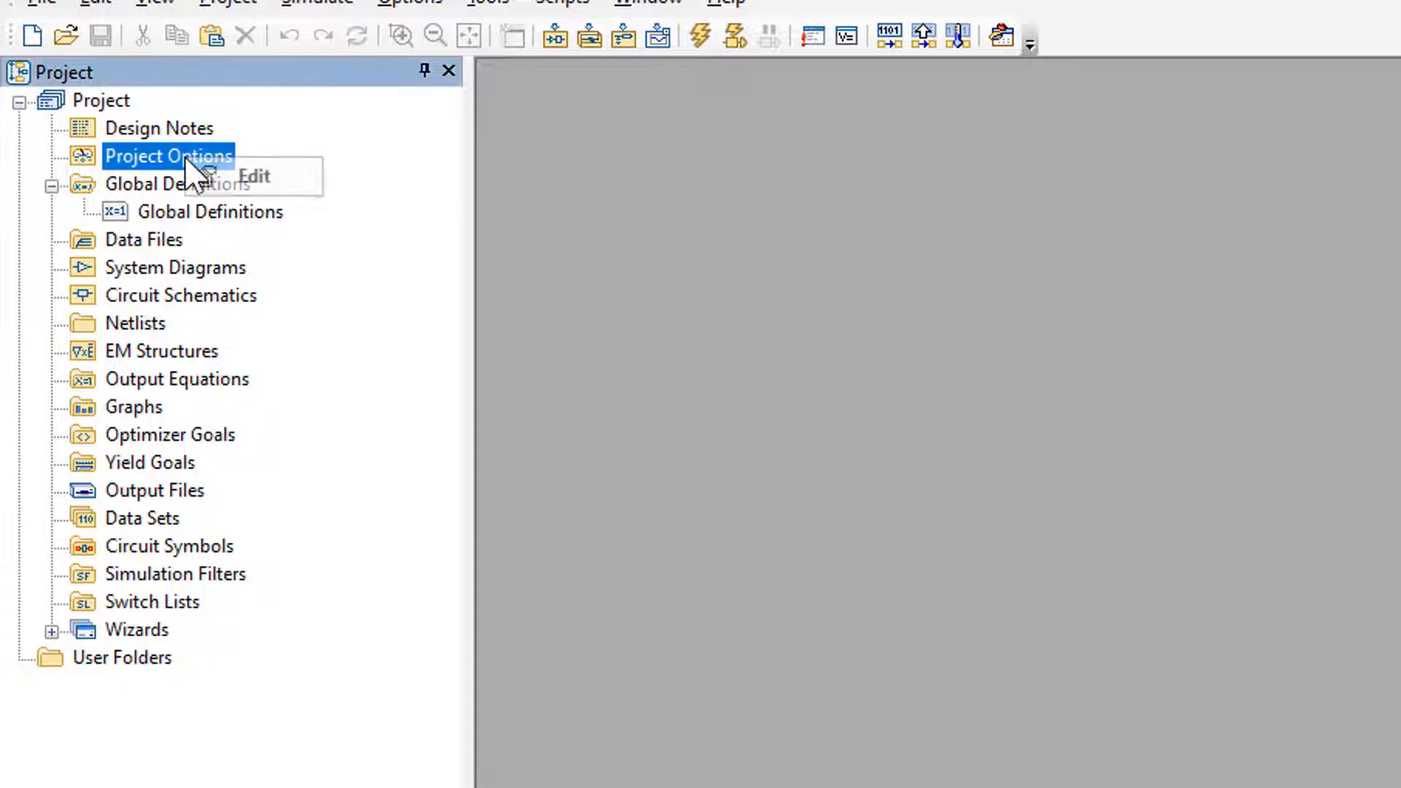
{"action": "double_click", "coordinate": [156, 160]}
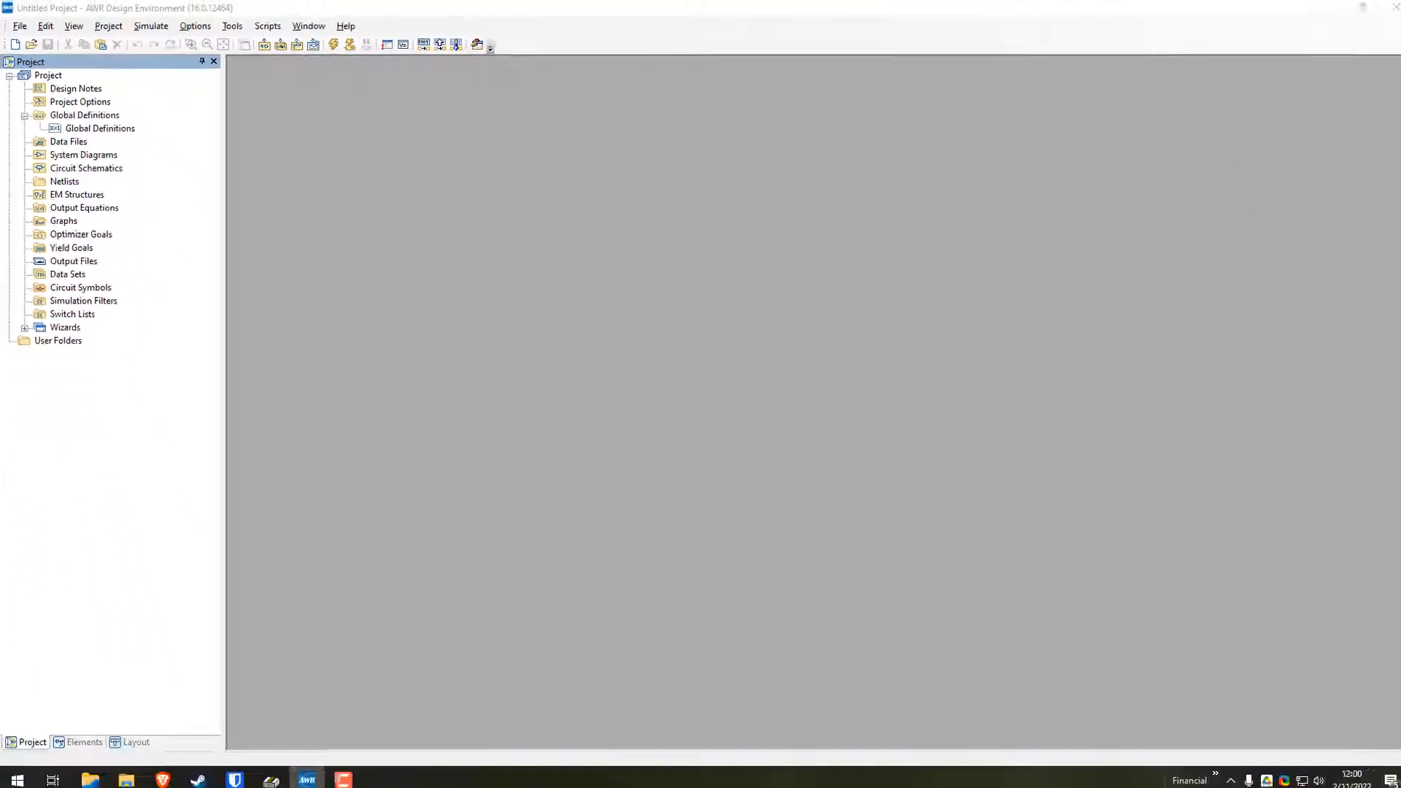
{"action": "left_click_drag", "start_coordinate": [605, 317], "coordinate": [652, 261]}
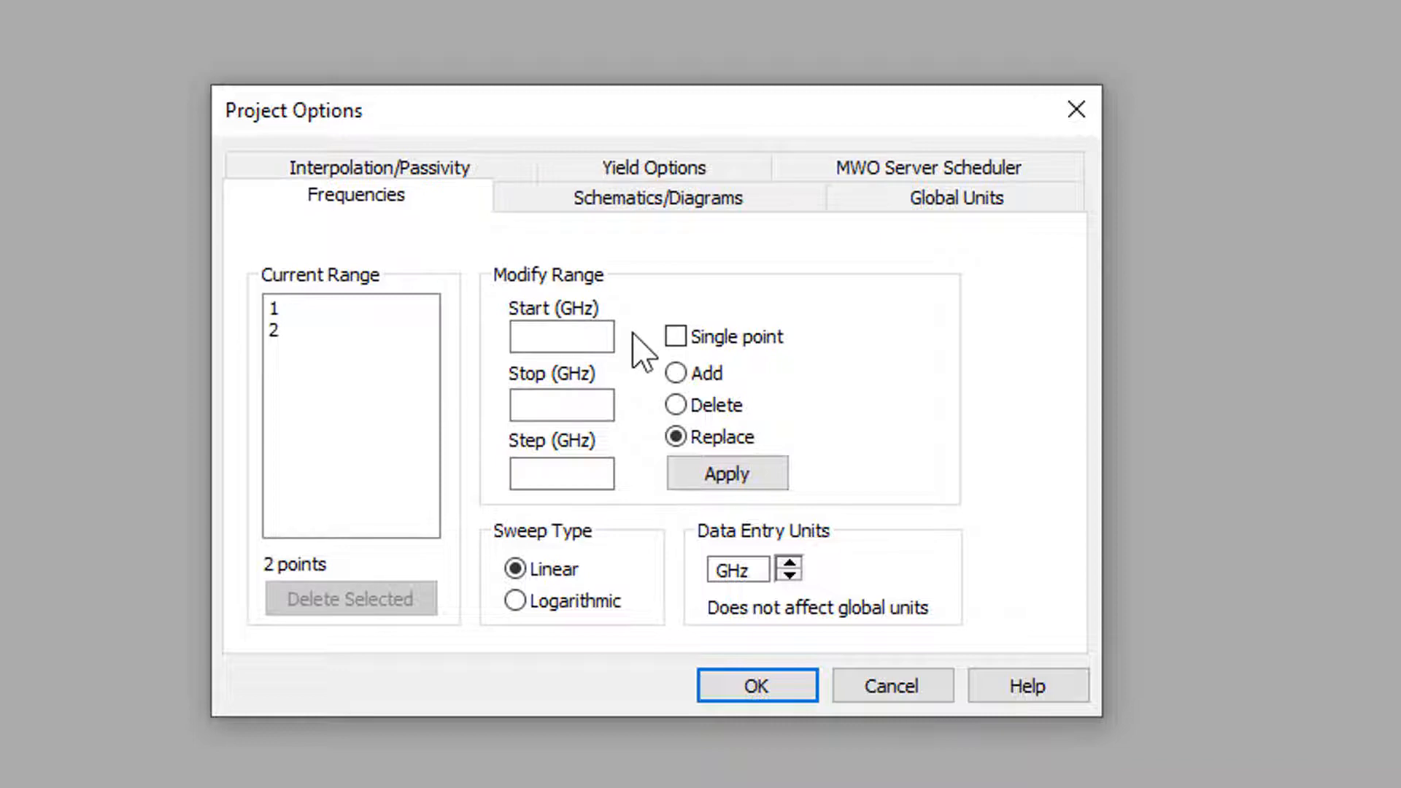
{"action": "left_click", "coordinate": [707, 339]}
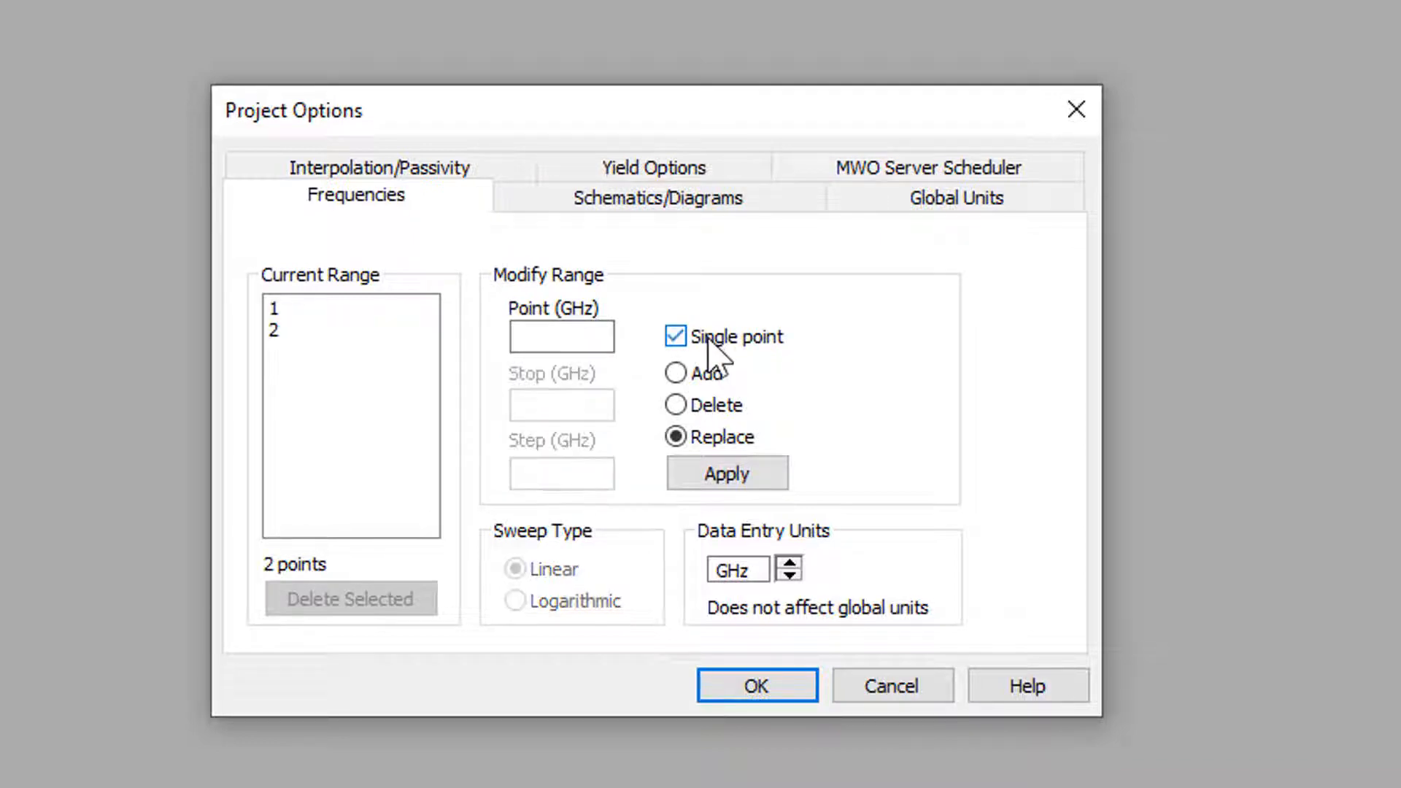
{"action": "left_click", "coordinate": [597, 340]}
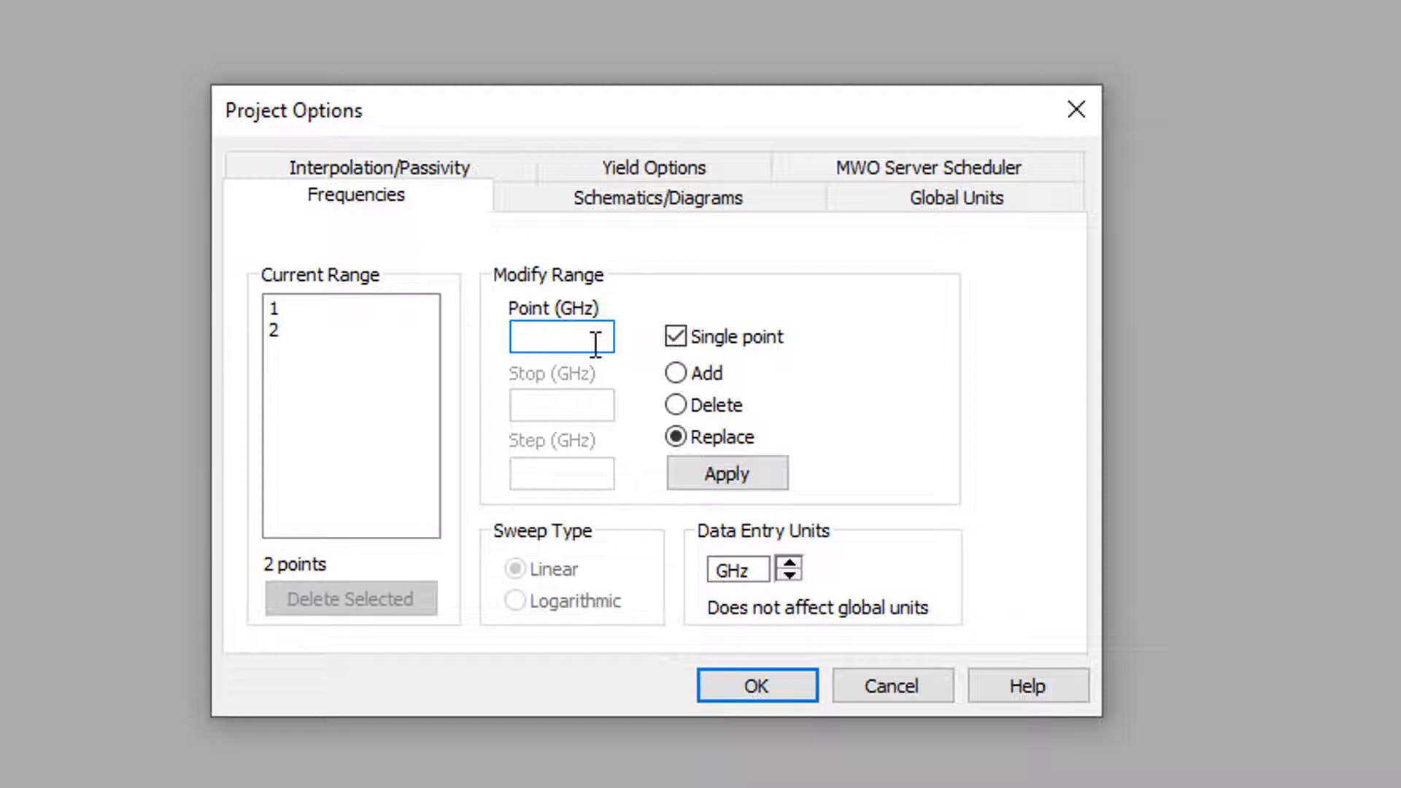
{"action": "type", "text": "2.4"}
{"action": "left_click", "coordinate": [730, 475]}
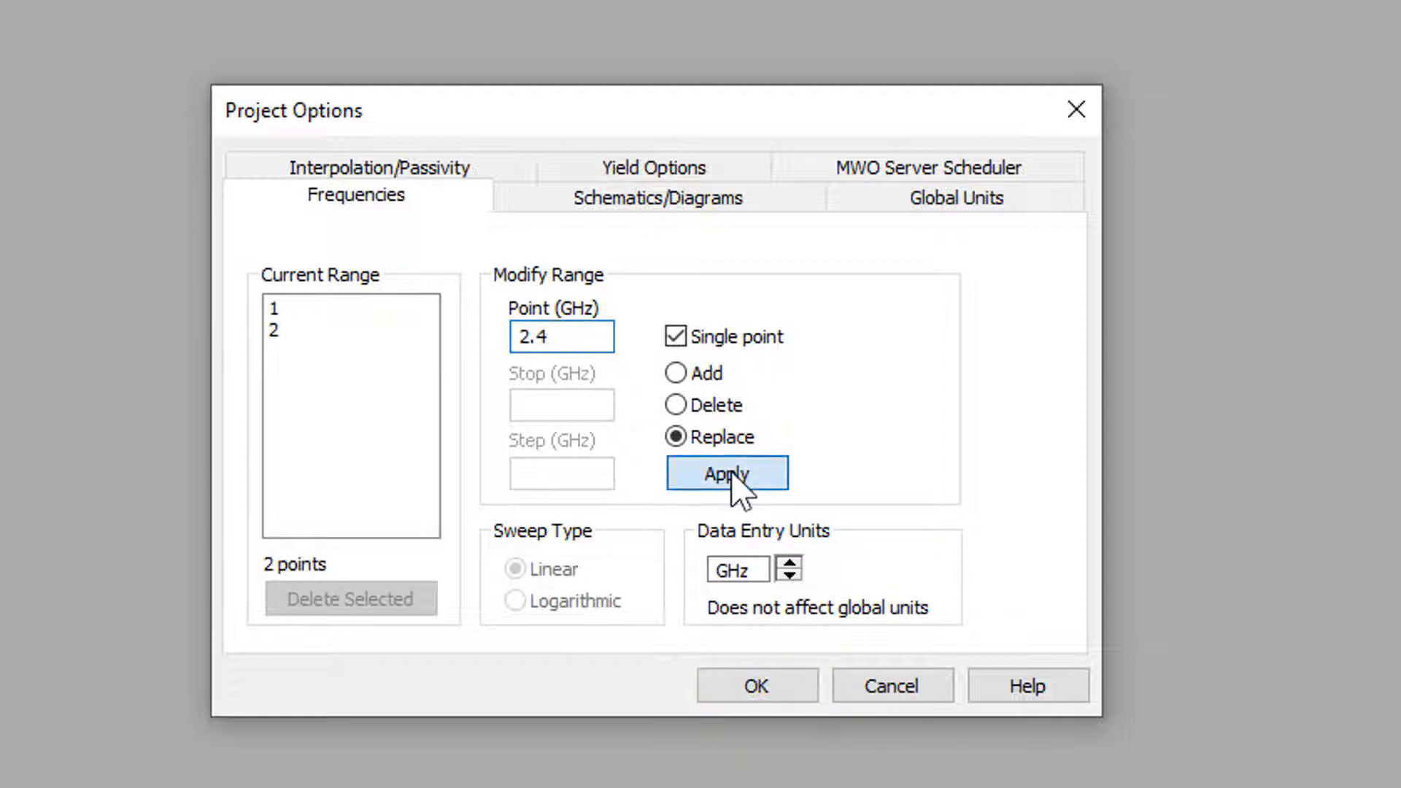
Set the global frequency unit in default.lpf to GHz and accept the project options
{"action": "left_click", "coordinate": [917, 208]}
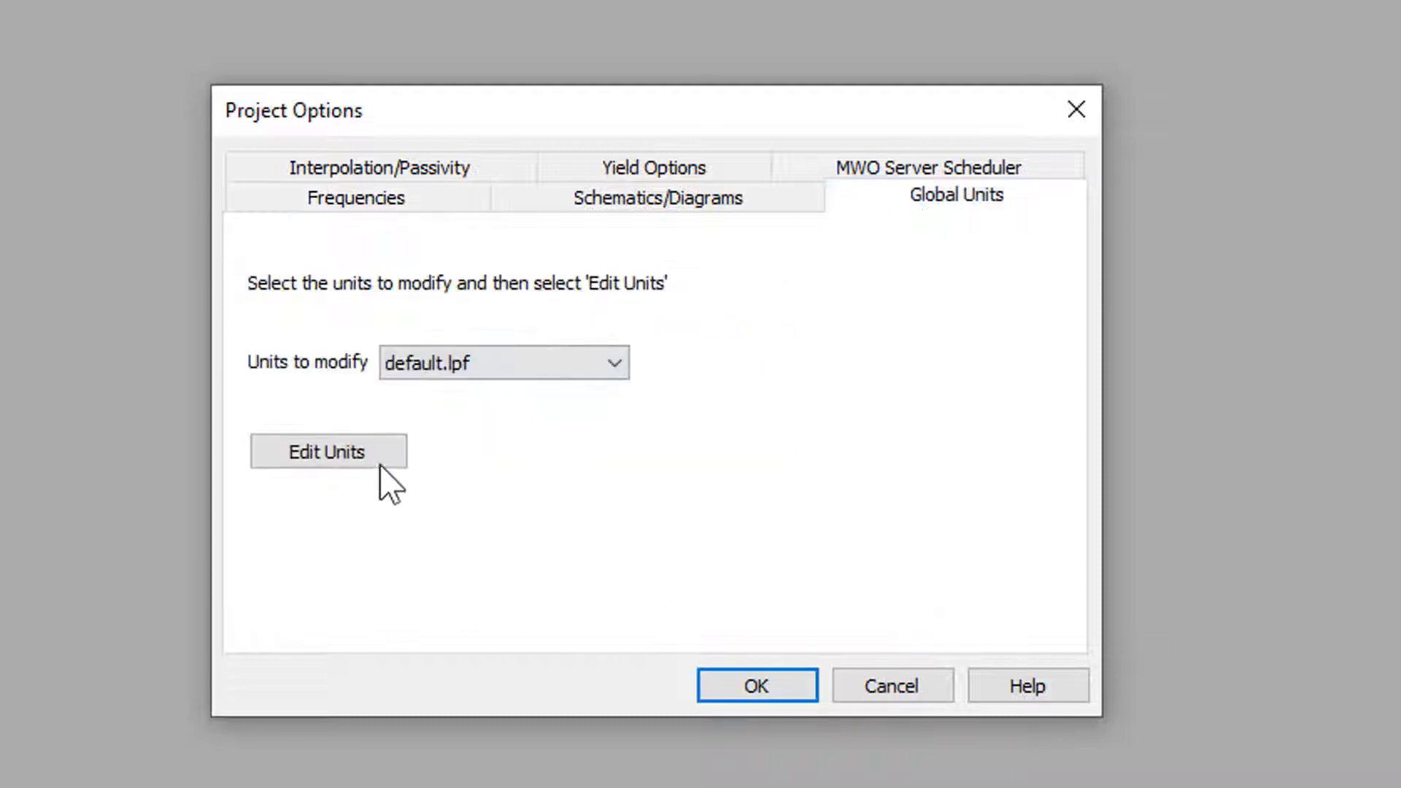
{"action": "left_click", "coordinate": [321, 454]}
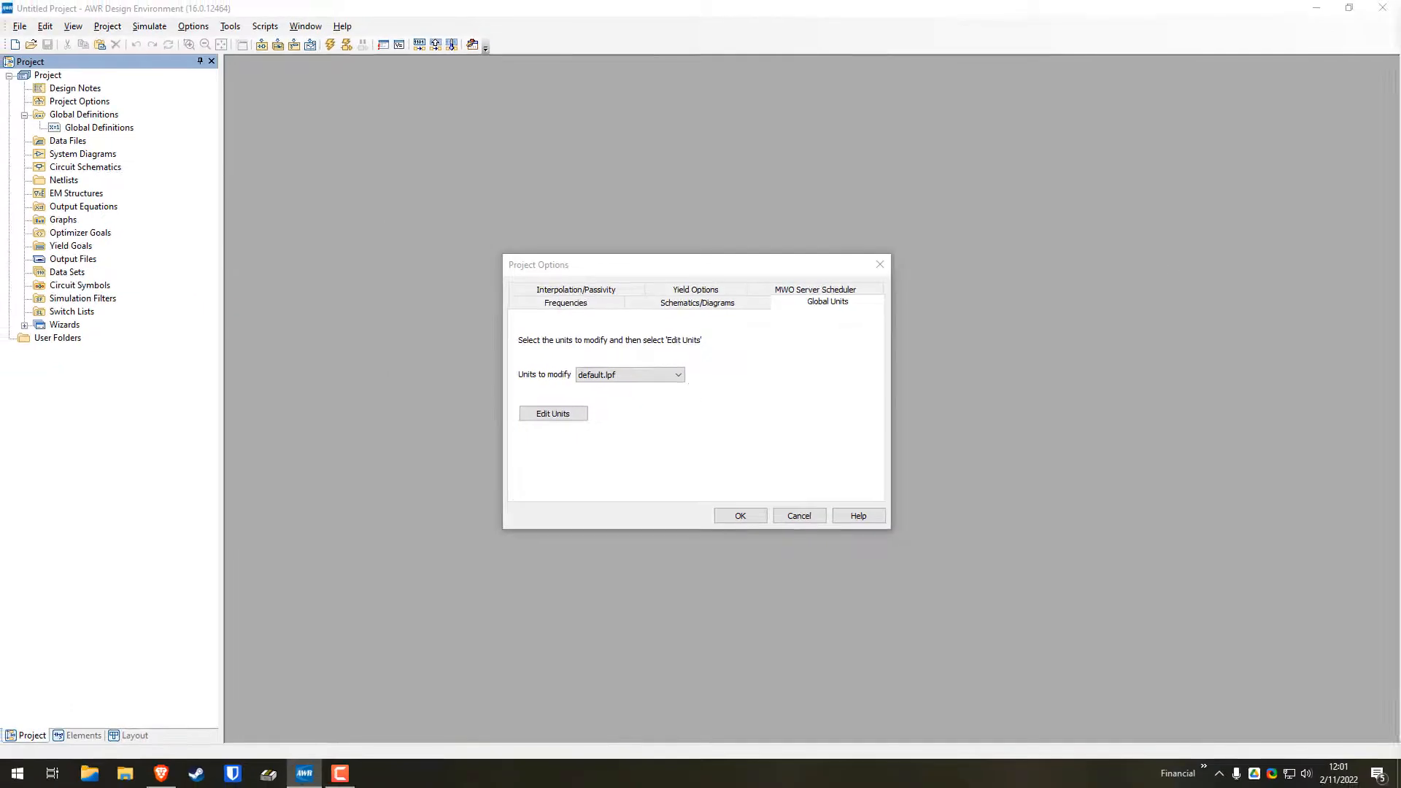
{"action": "left_click_drag", "start_coordinate": [1400, 29], "coordinate": [649, 18]}
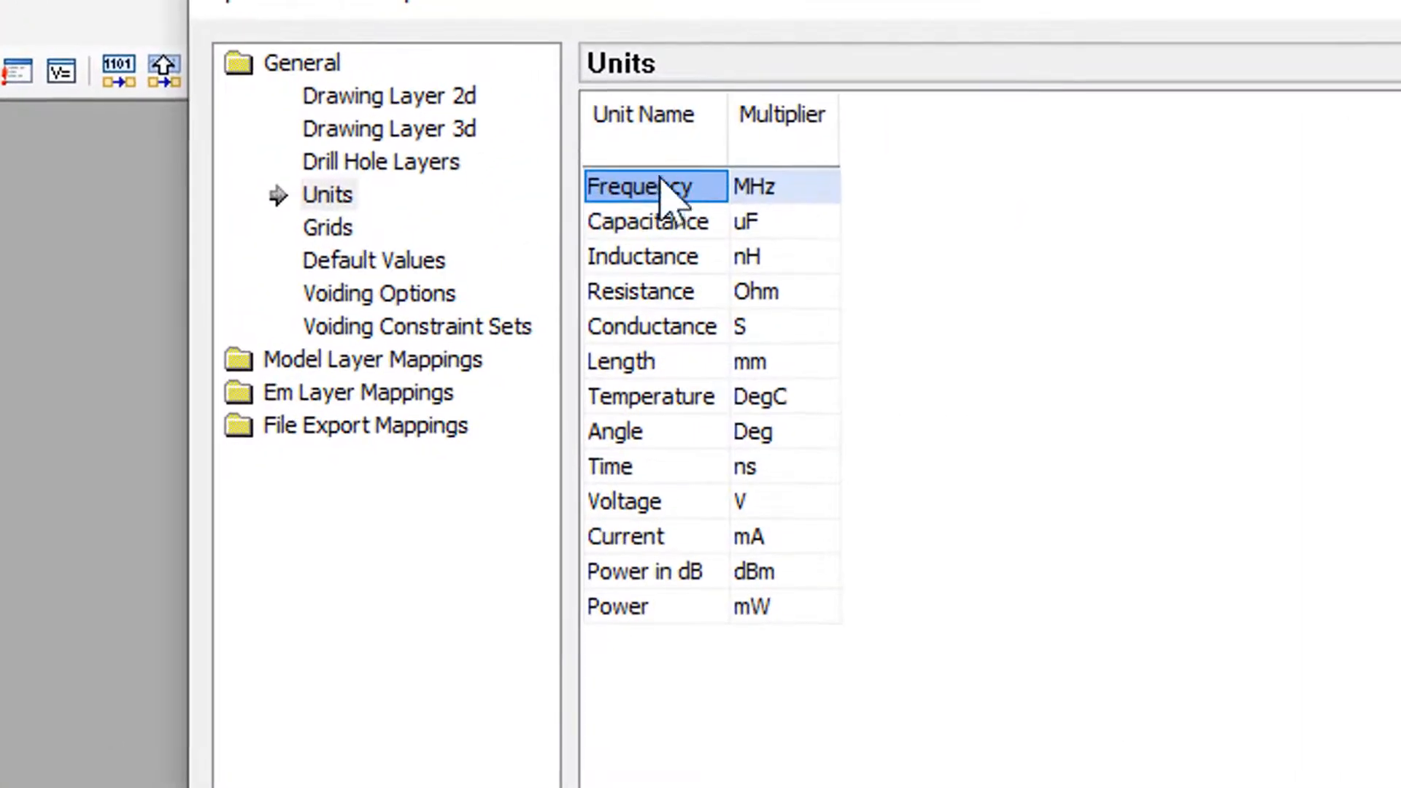
{"action": "left_click", "coordinate": [795, 194]}
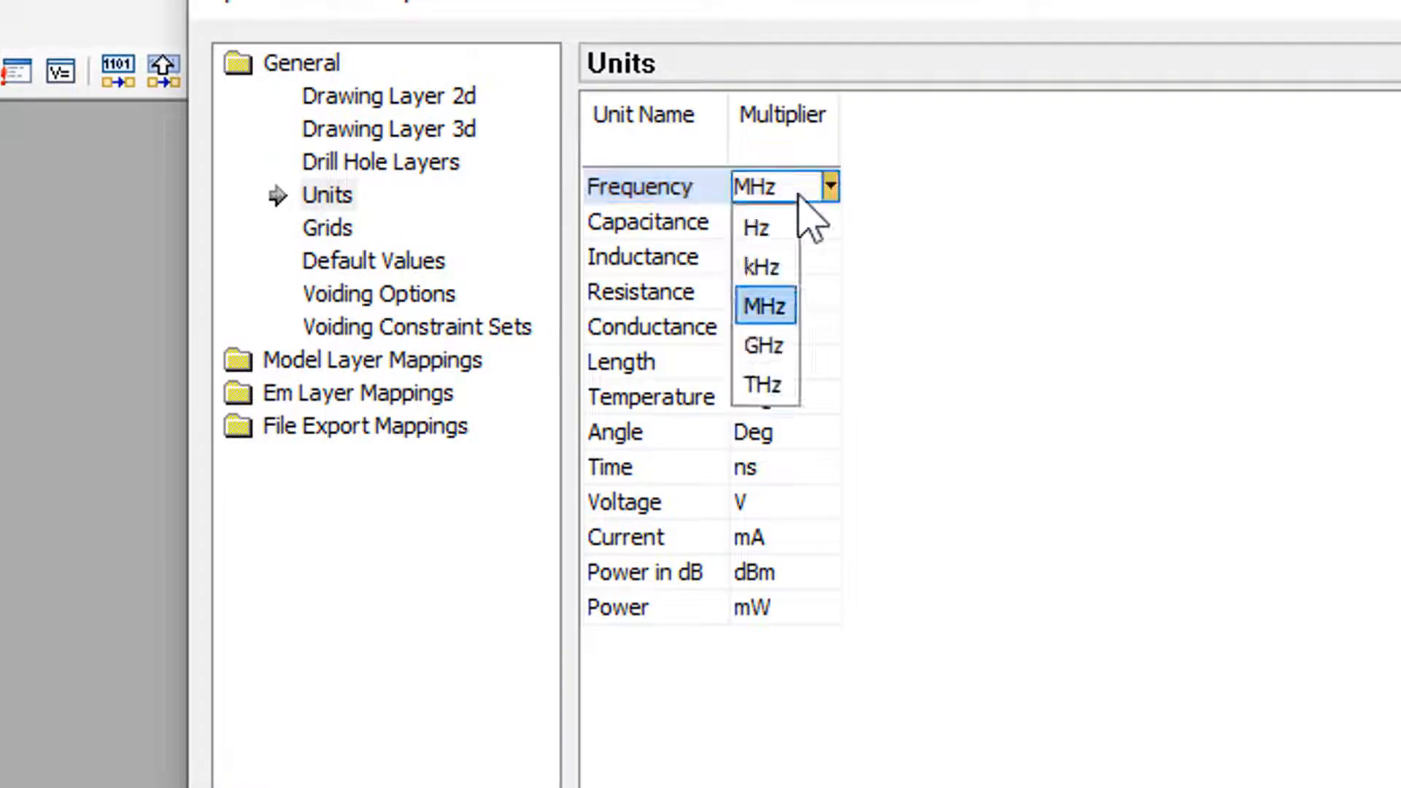
{"action": "left_click", "coordinate": [763, 345]}
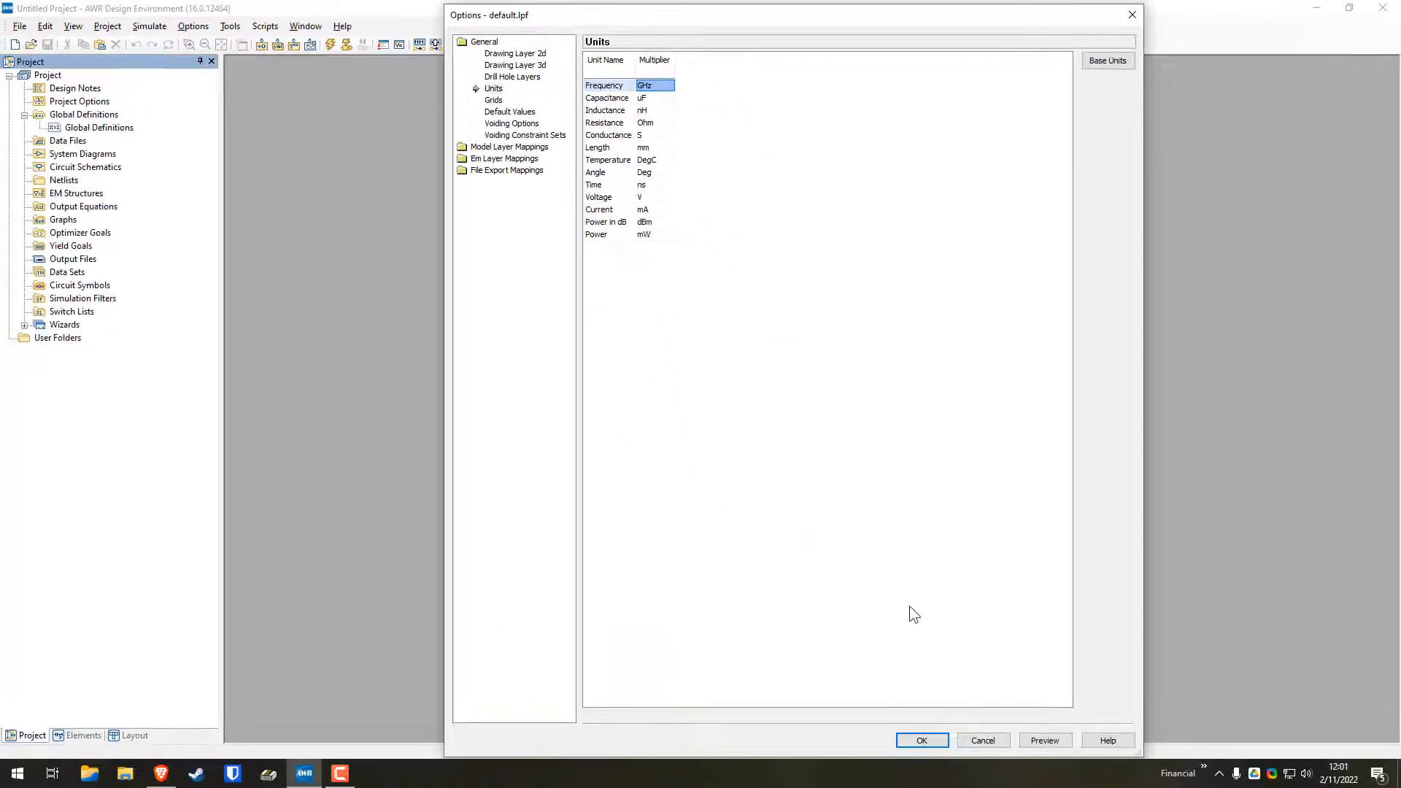
{"action": "left_click", "coordinate": [917, 739]}
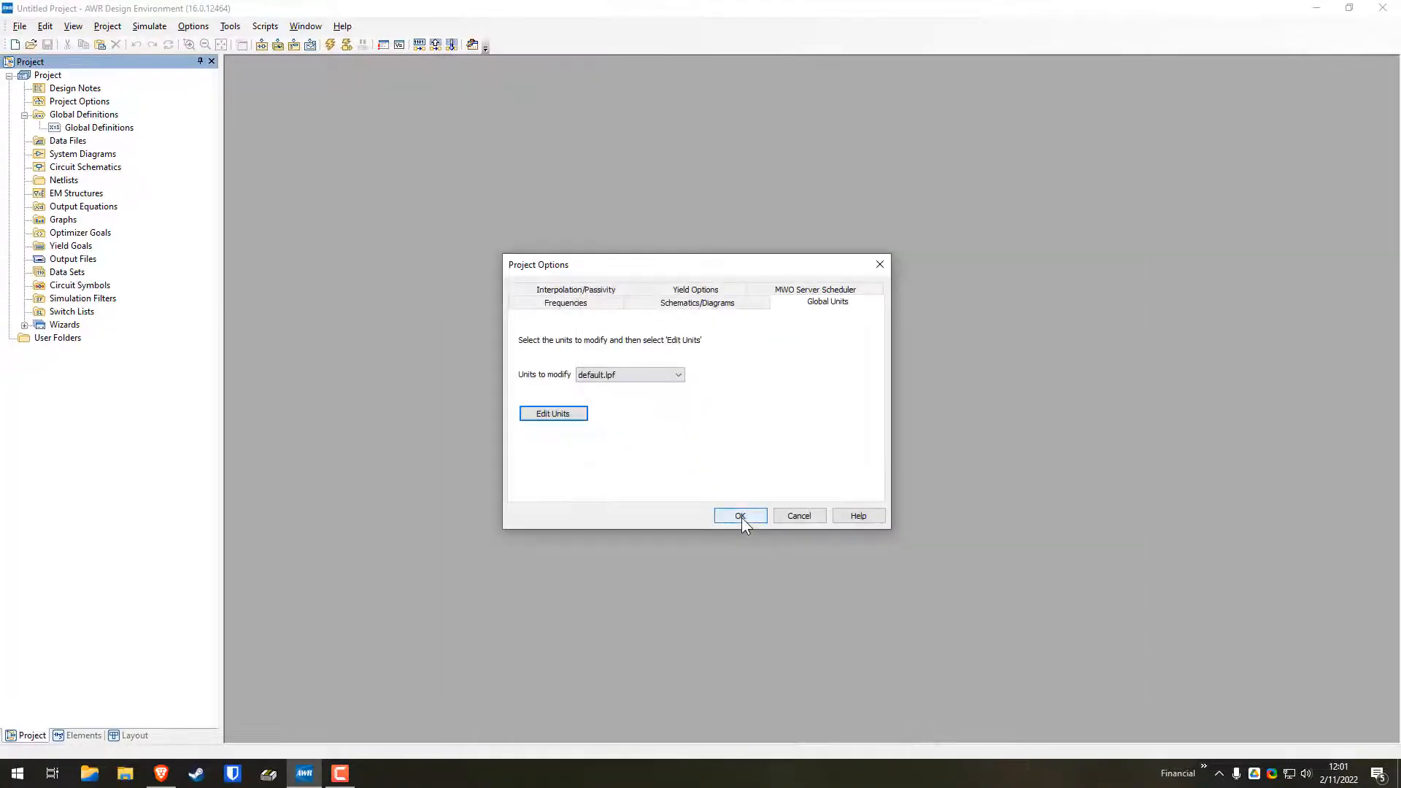
{"action": "left_click", "coordinate": [742, 518]}
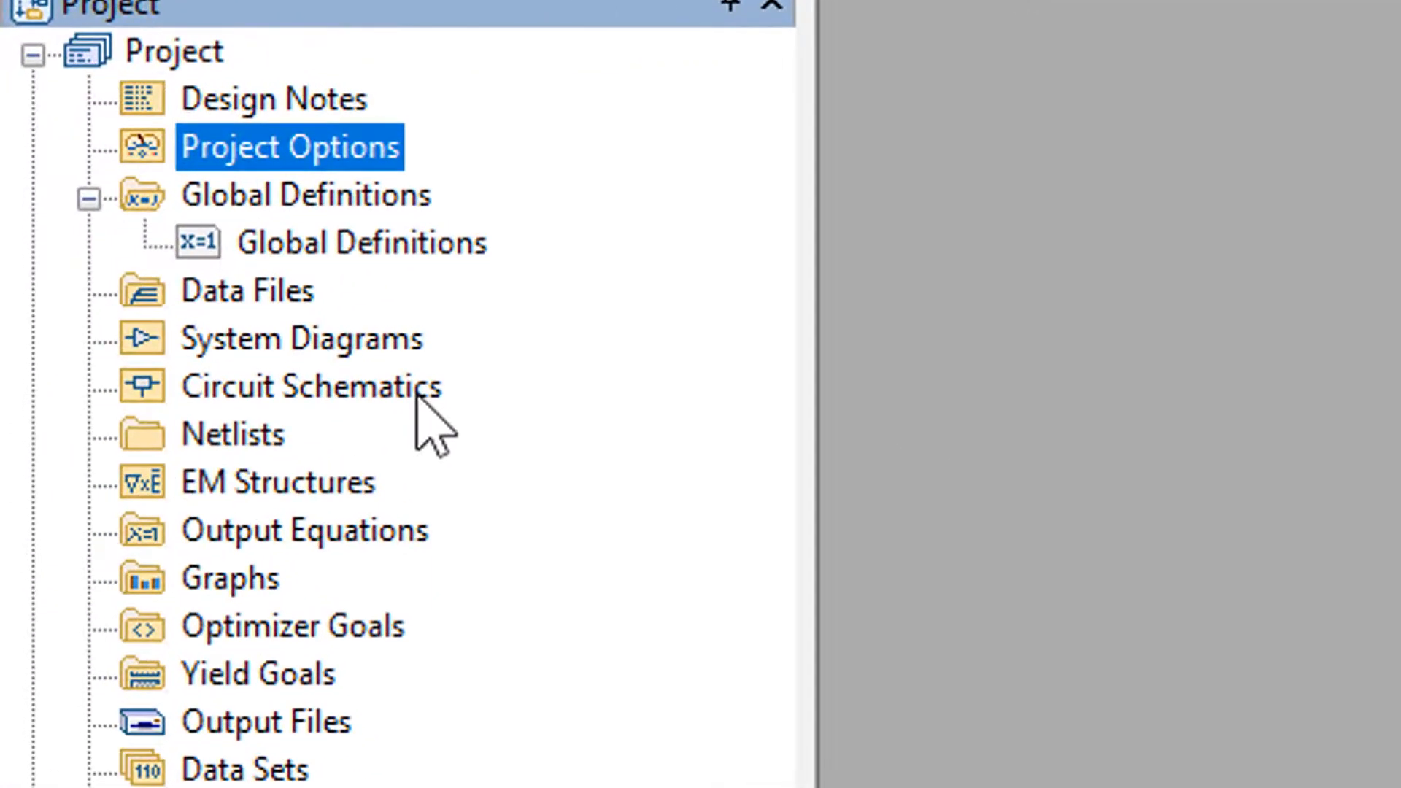
Create a new circuit schematic named "Terminated Line" and maximize its window
{"action": "right_click", "coordinate": [315, 383]}
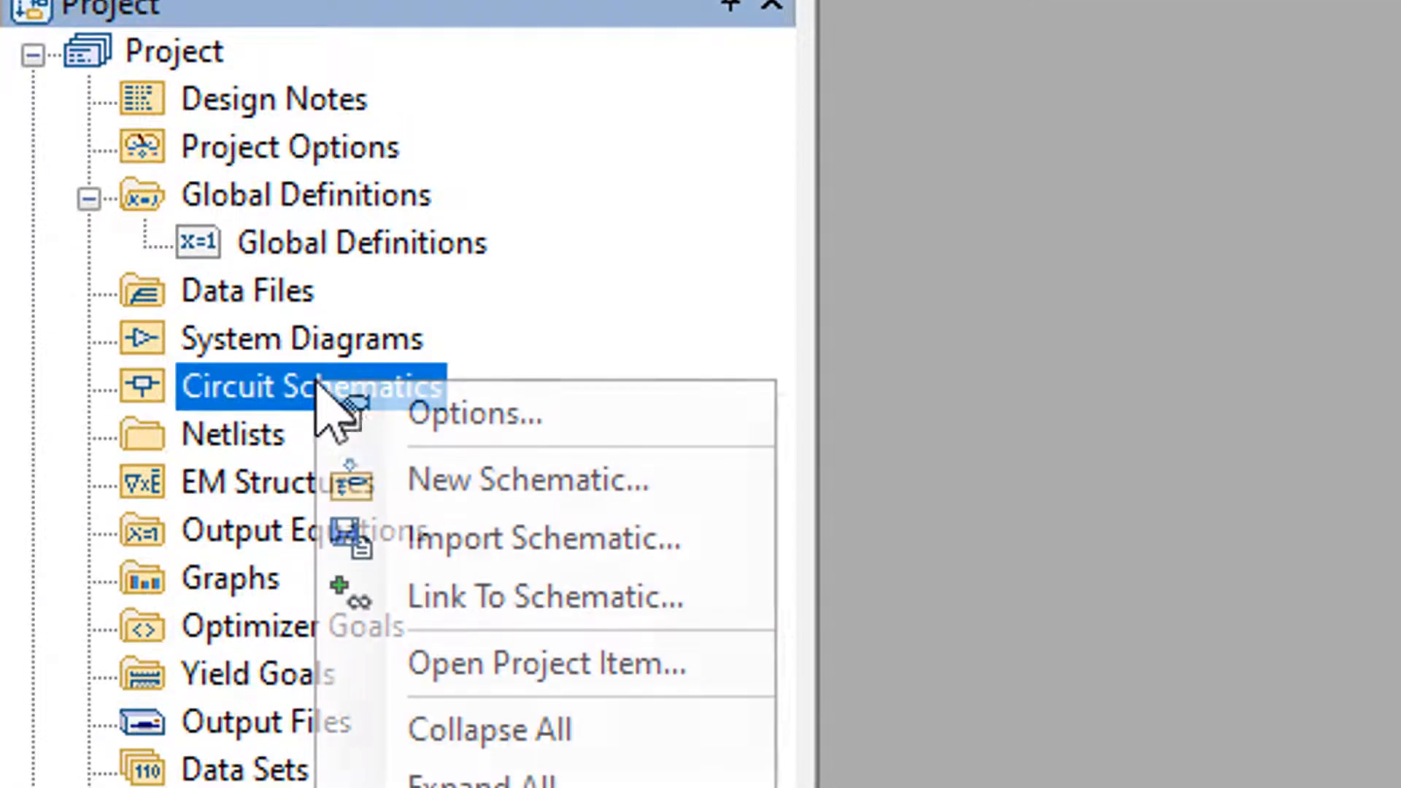
{"action": "left_click", "coordinate": [436, 479]}
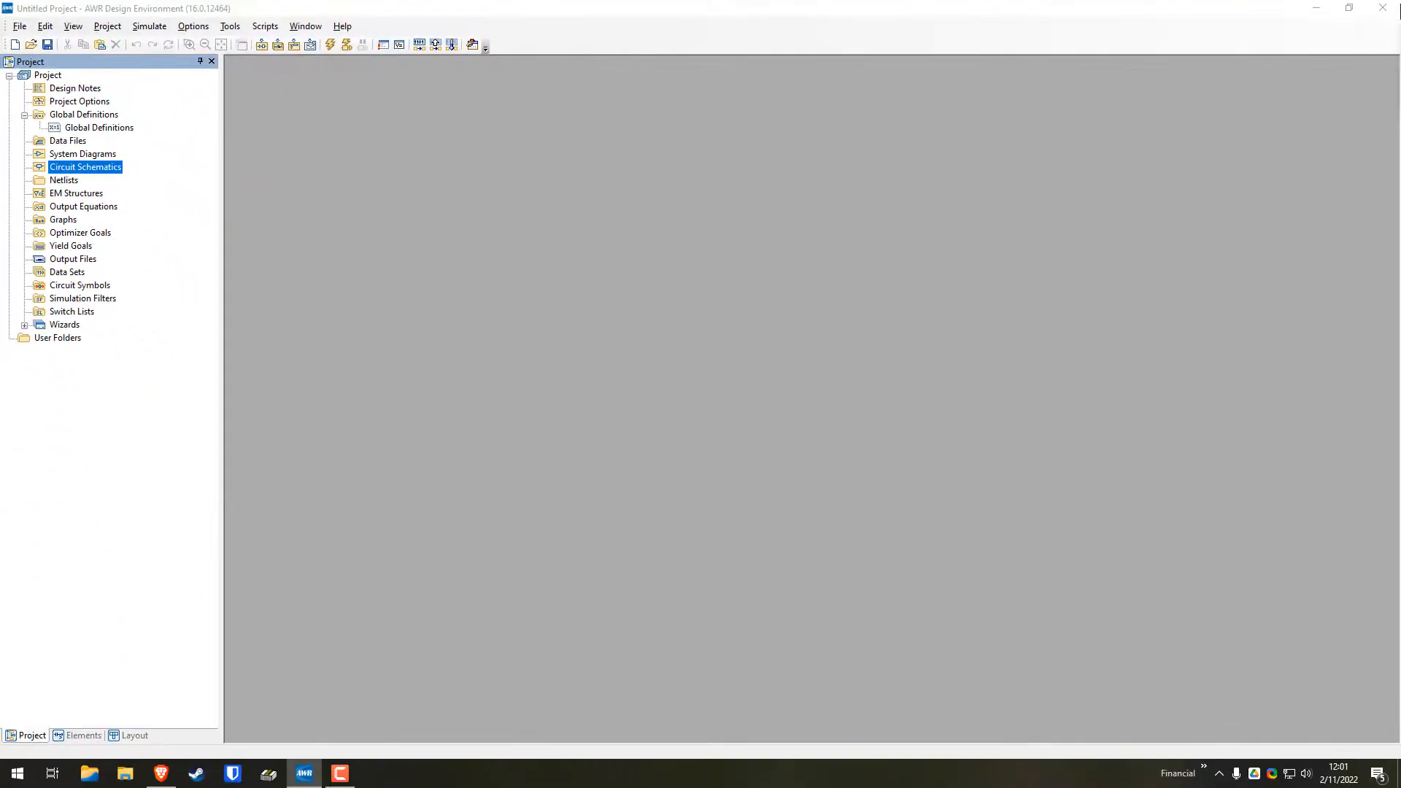
{"action": "left_click_drag", "start_coordinate": [581, 370], "coordinate": [762, 320]}
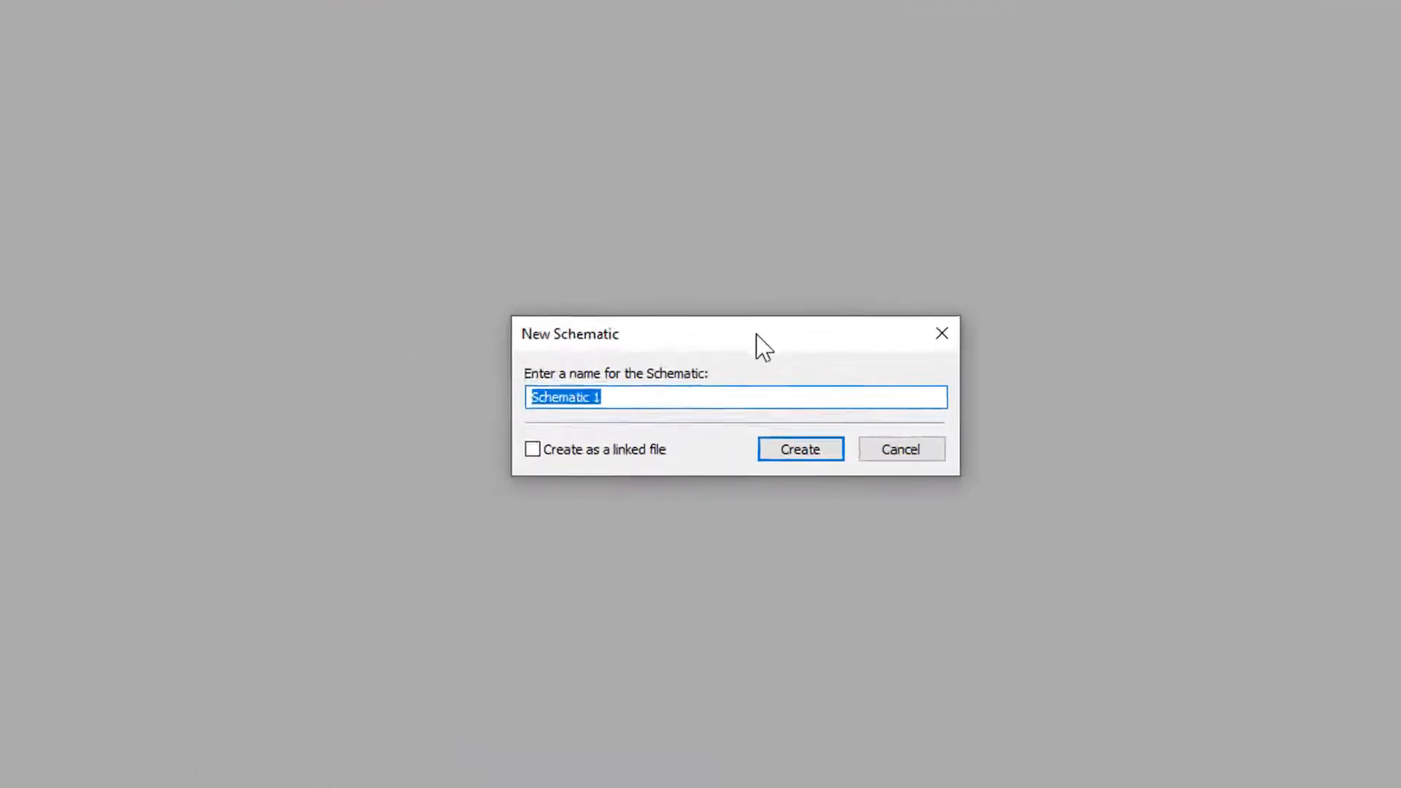
{"action": "left_click", "coordinate": [718, 360]}
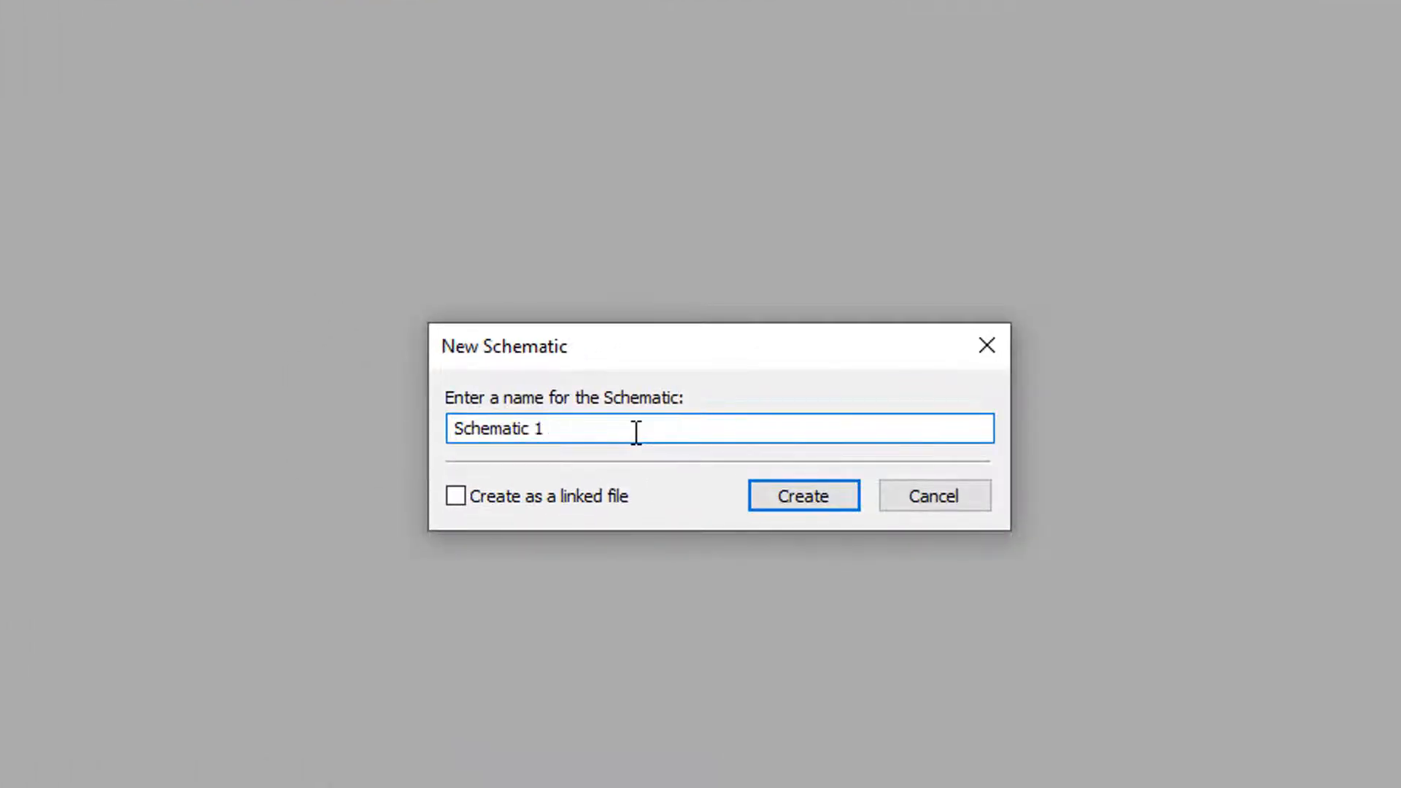
{"action": "key", "text": "BackSpace"}
{"action": "key", "text": "BackSpace"}
{"action": "key", "text": "BackSpace"}
{"action": "key", "text": "BackSpace"}
{"action": "key", "text": "BackSpace"}
{"action": "key", "text": "BackSpace"}
{"action": "key", "text": "BackSpace"}
{"action": "key", "text": "BackSpace"}
{"action": "key", "text": "BackSpace"}
{"action": "key", "text": "BackSpace"}
{"action": "key", "text": "BackSpace"}
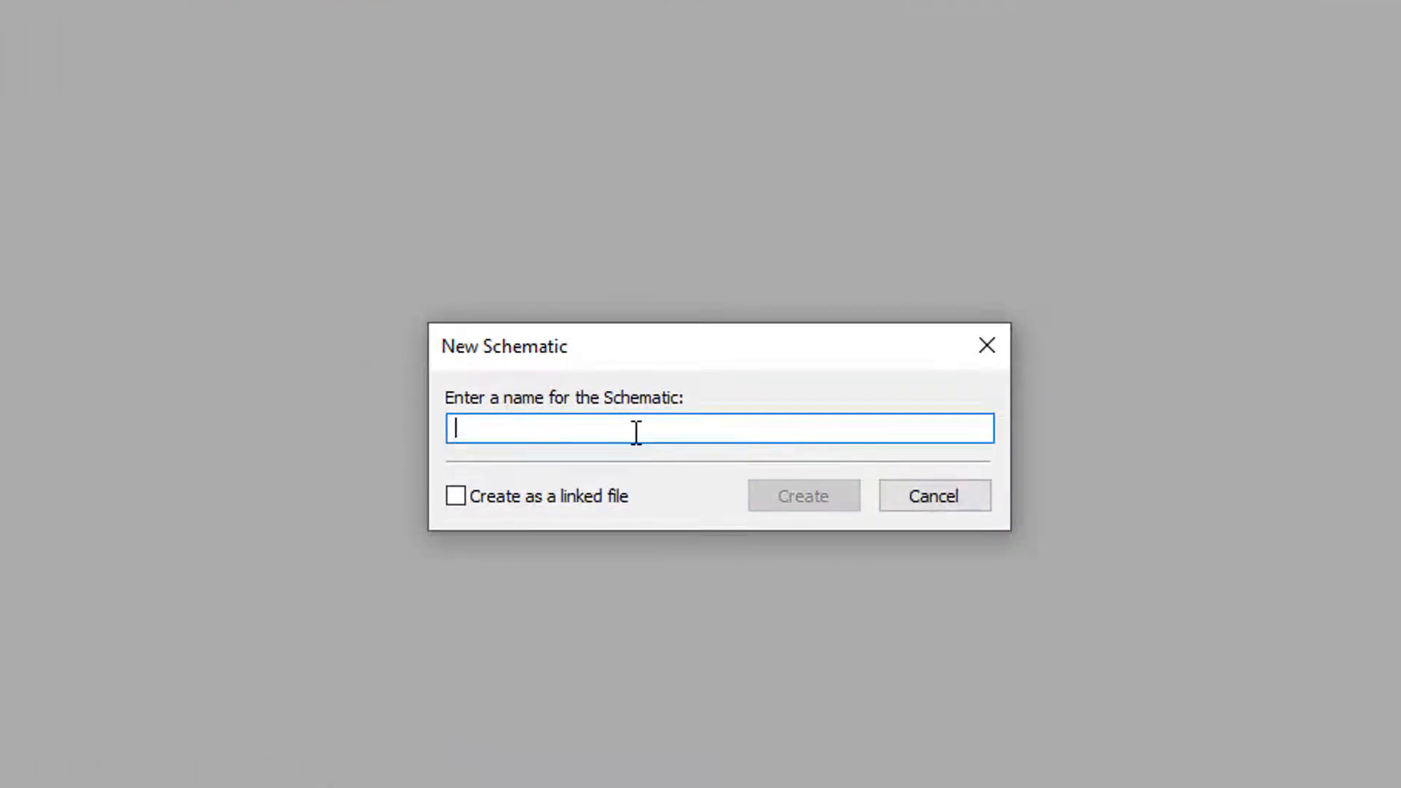
{"action": "type", "text": "Terminated Line"}
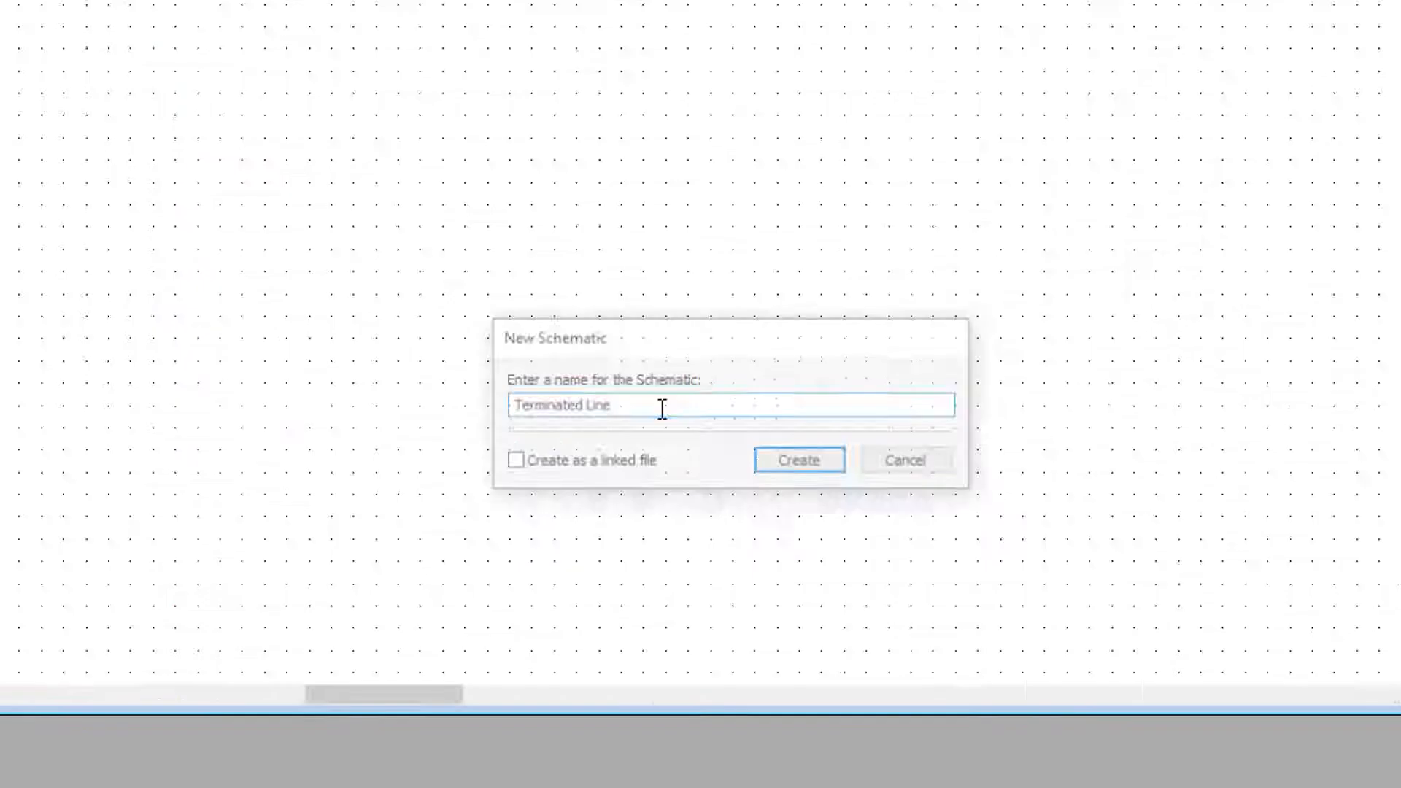
{"action": "key", "text": "Return"}
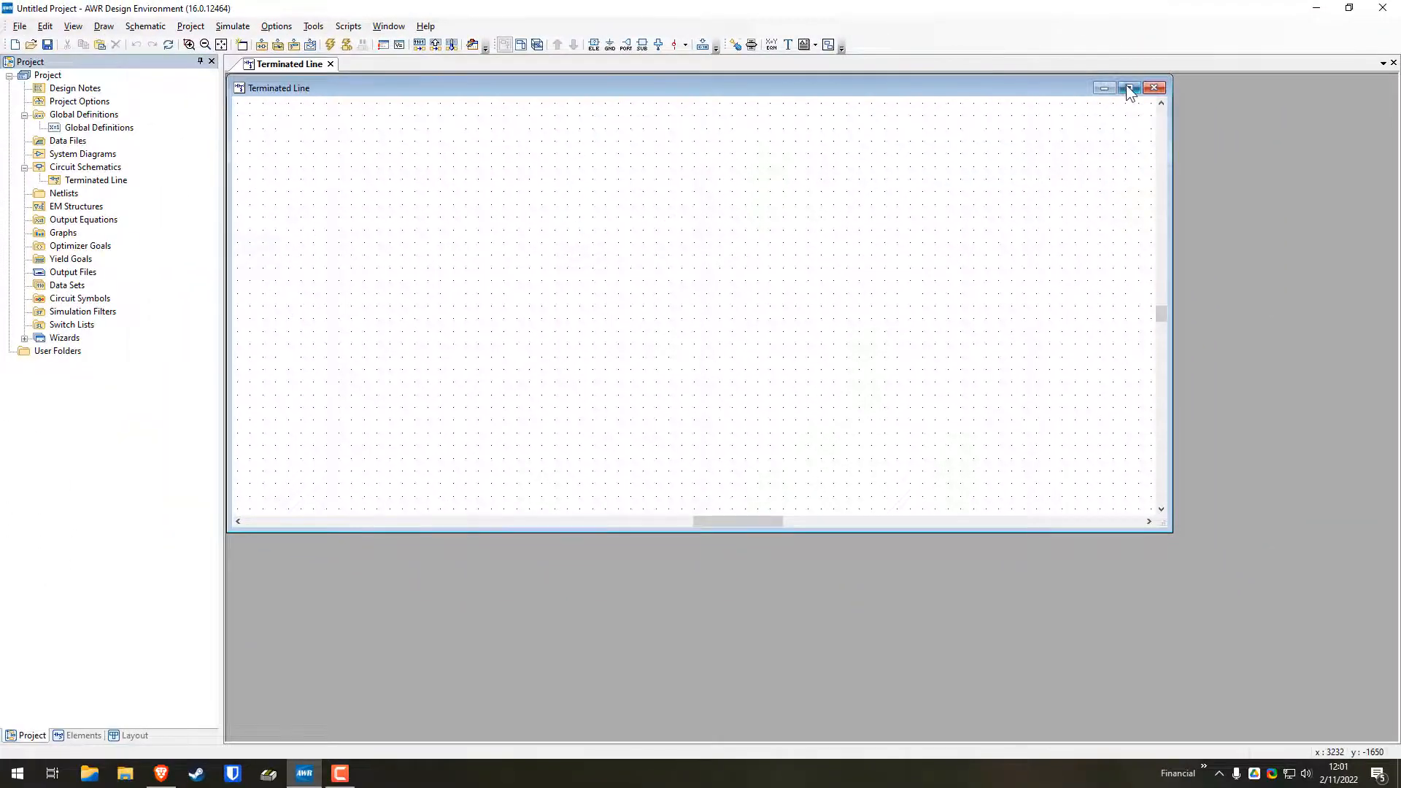
{"action": "left_click", "coordinate": [1127, 84]}
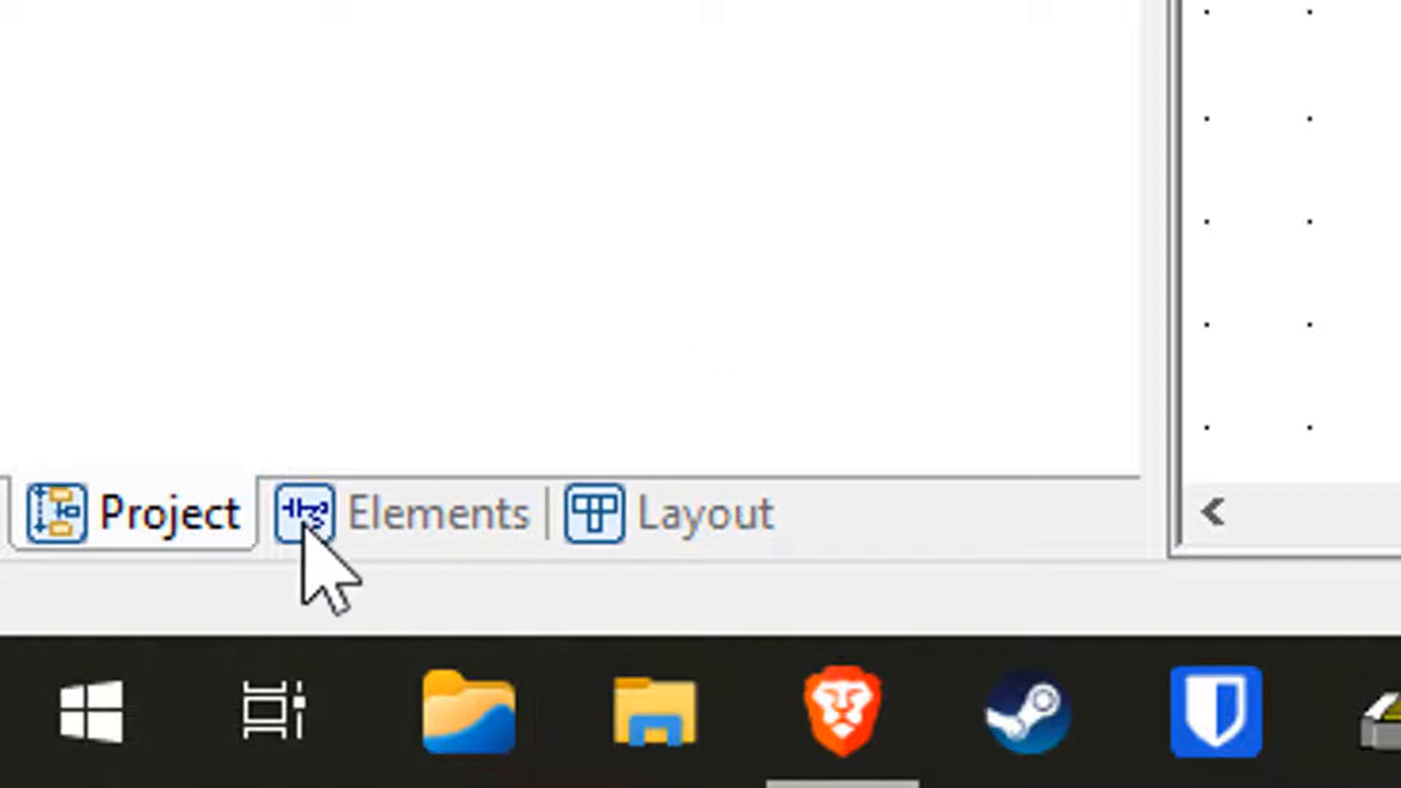
Place a TLIN phase-specified transmission line with grounded shield in the Terminated Line schematic
{"action": "left_click", "coordinate": [412, 504]}
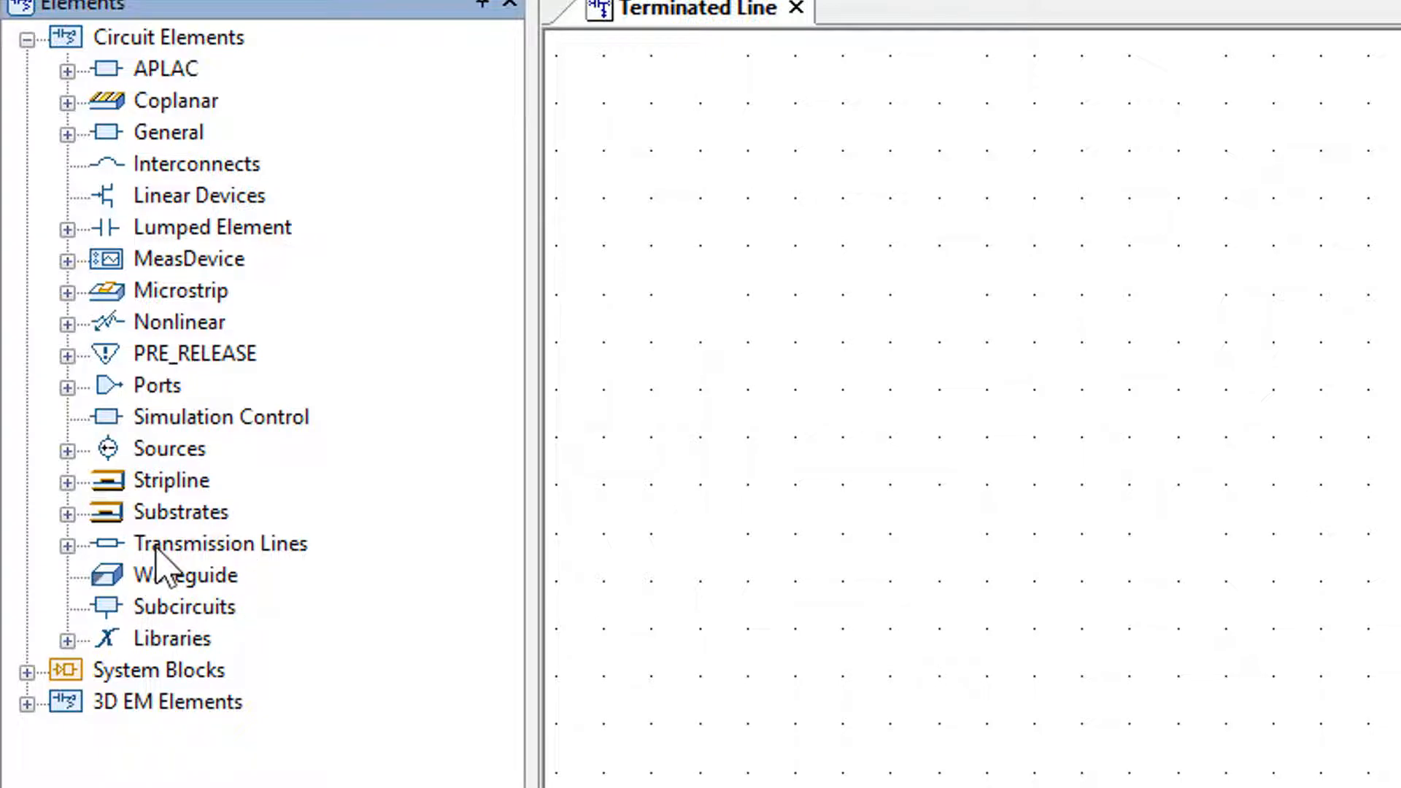
{"action": "left_click", "coordinate": [67, 545]}
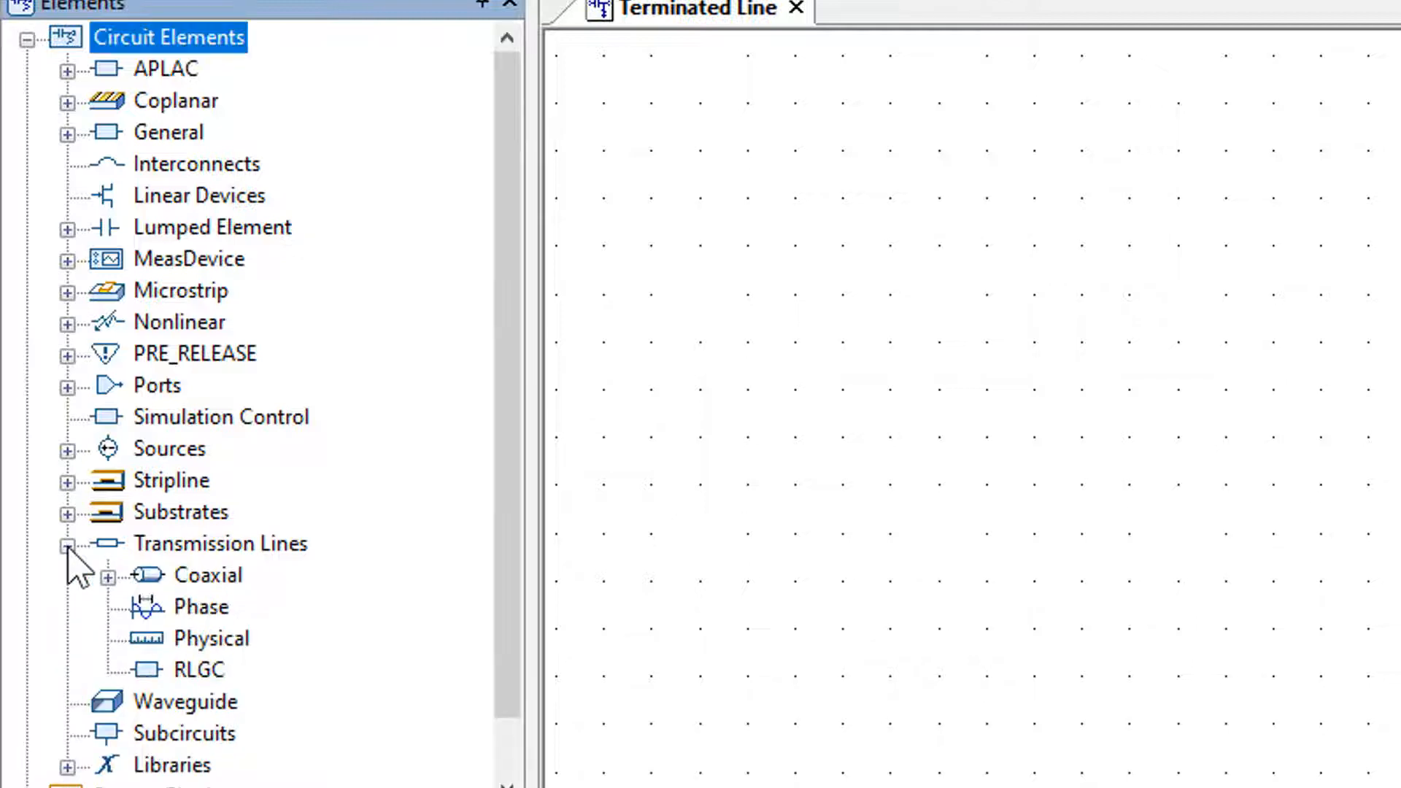
{"action": "left_click", "coordinate": [198, 610]}
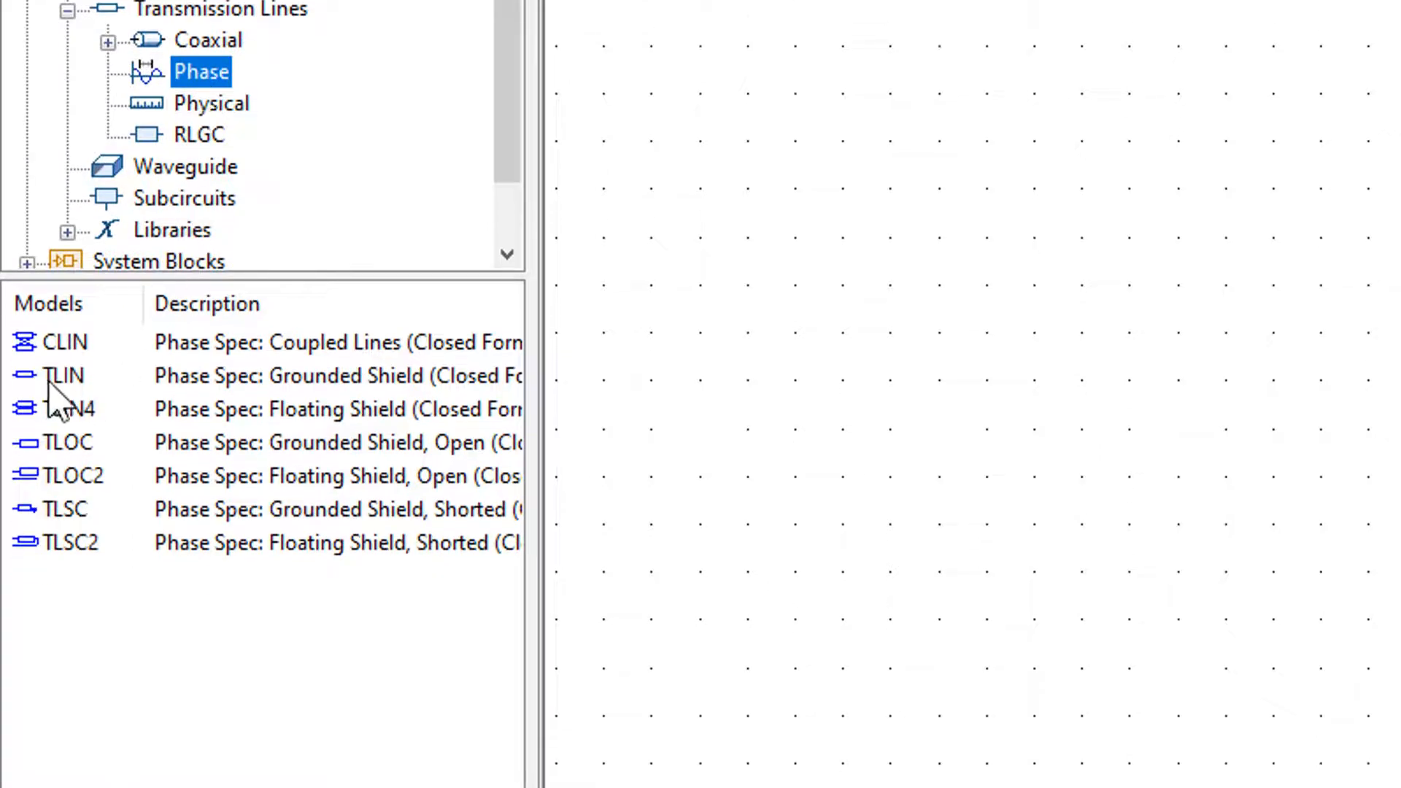
{"action": "left_click_drag", "start_coordinate": [56, 378], "coordinate": [1387, 167]}
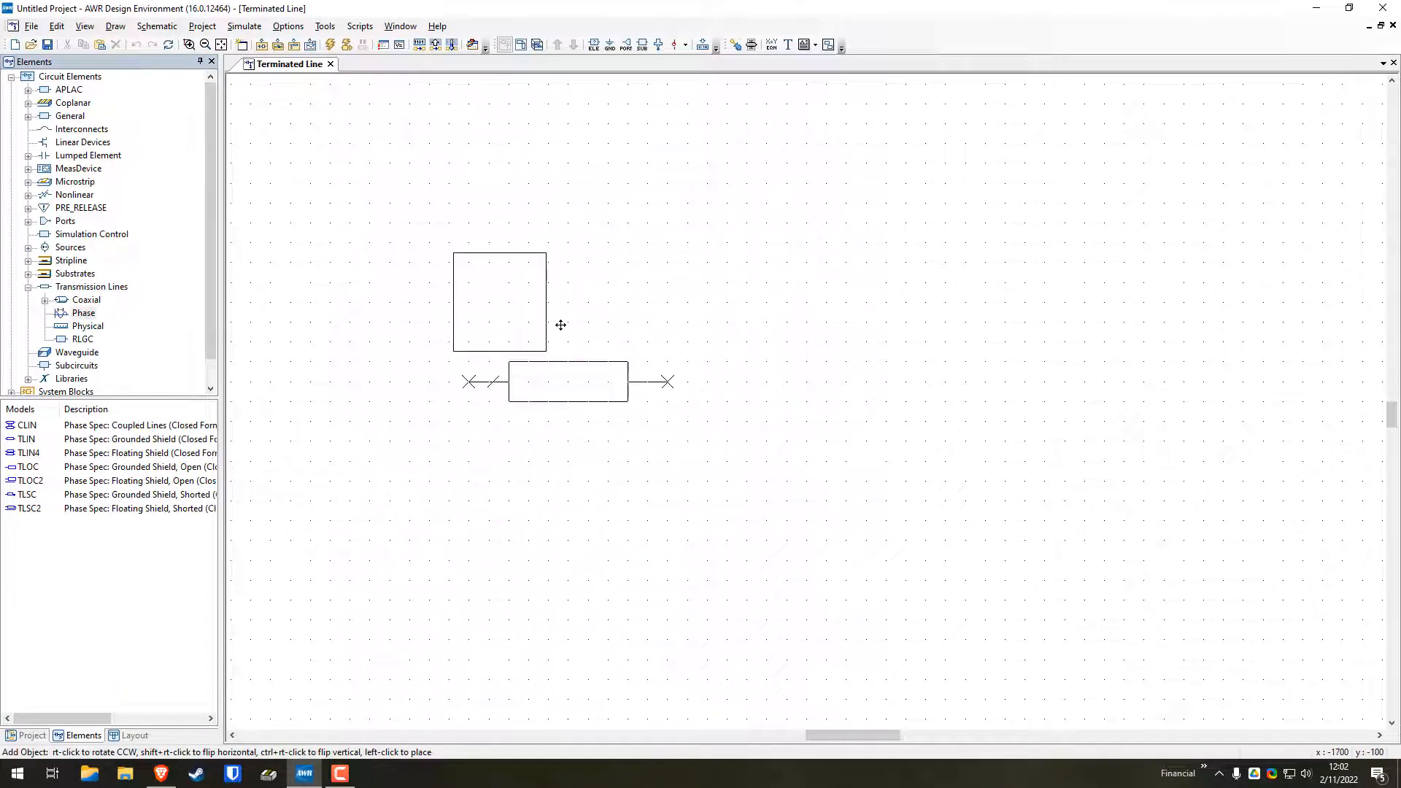
{"action": "left_click", "coordinate": [561, 325]}
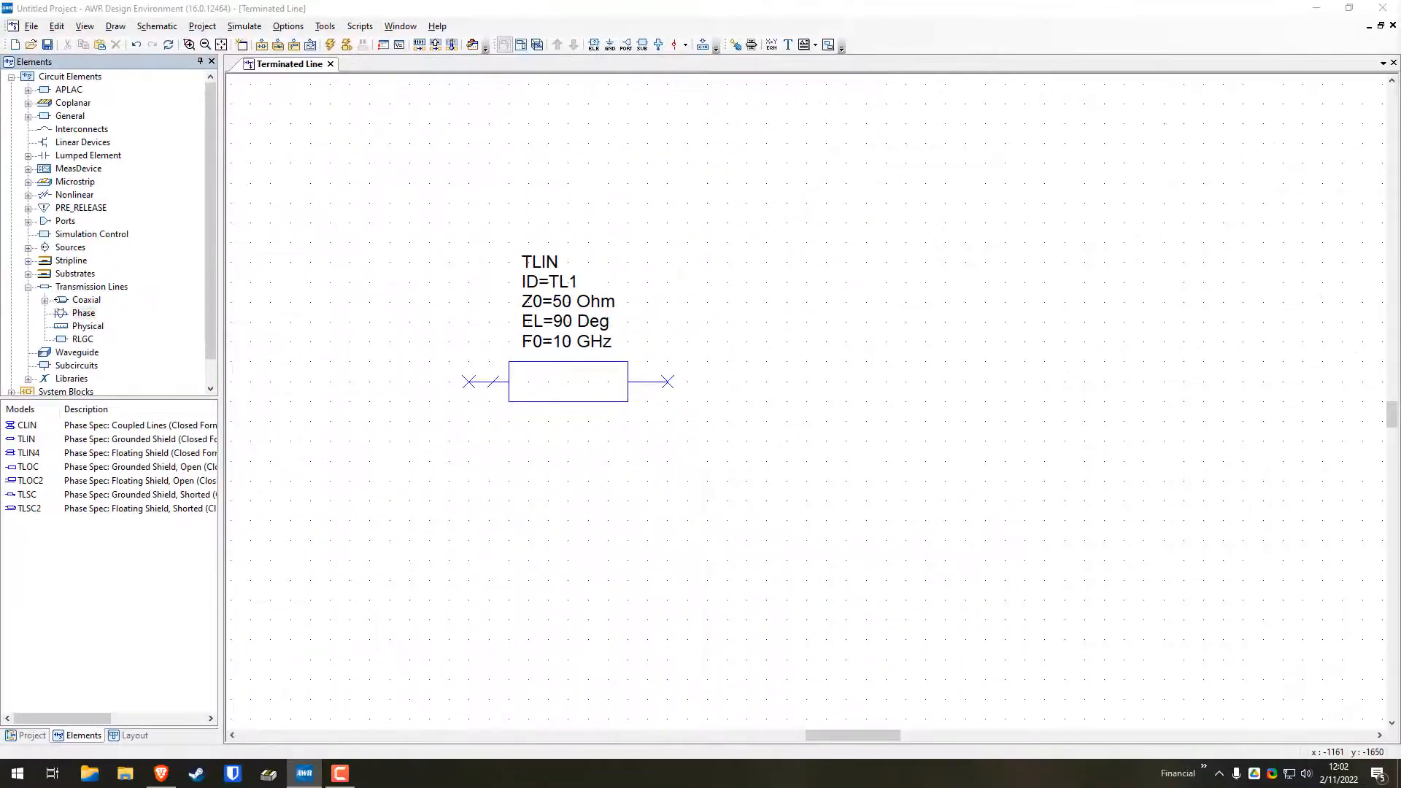
Add a ZFREQ complex resistor, rotated vertically, with its upper node level with and to the right of the TLIN line's right node
{"action": "left_click_drag", "start_coordinate": [1400, 36], "coordinate": [766, 193]}
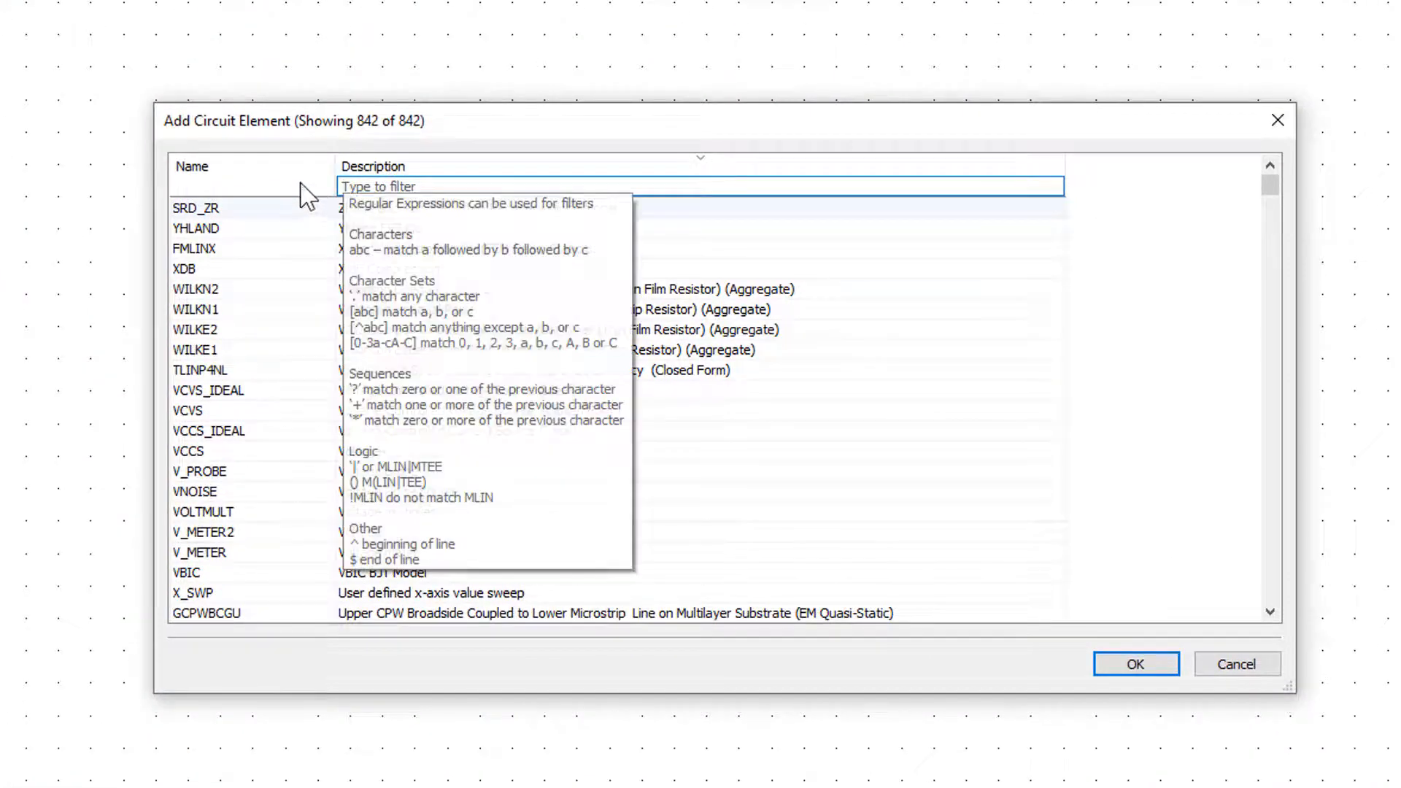
{"action": "left_click", "coordinate": [251, 184]}
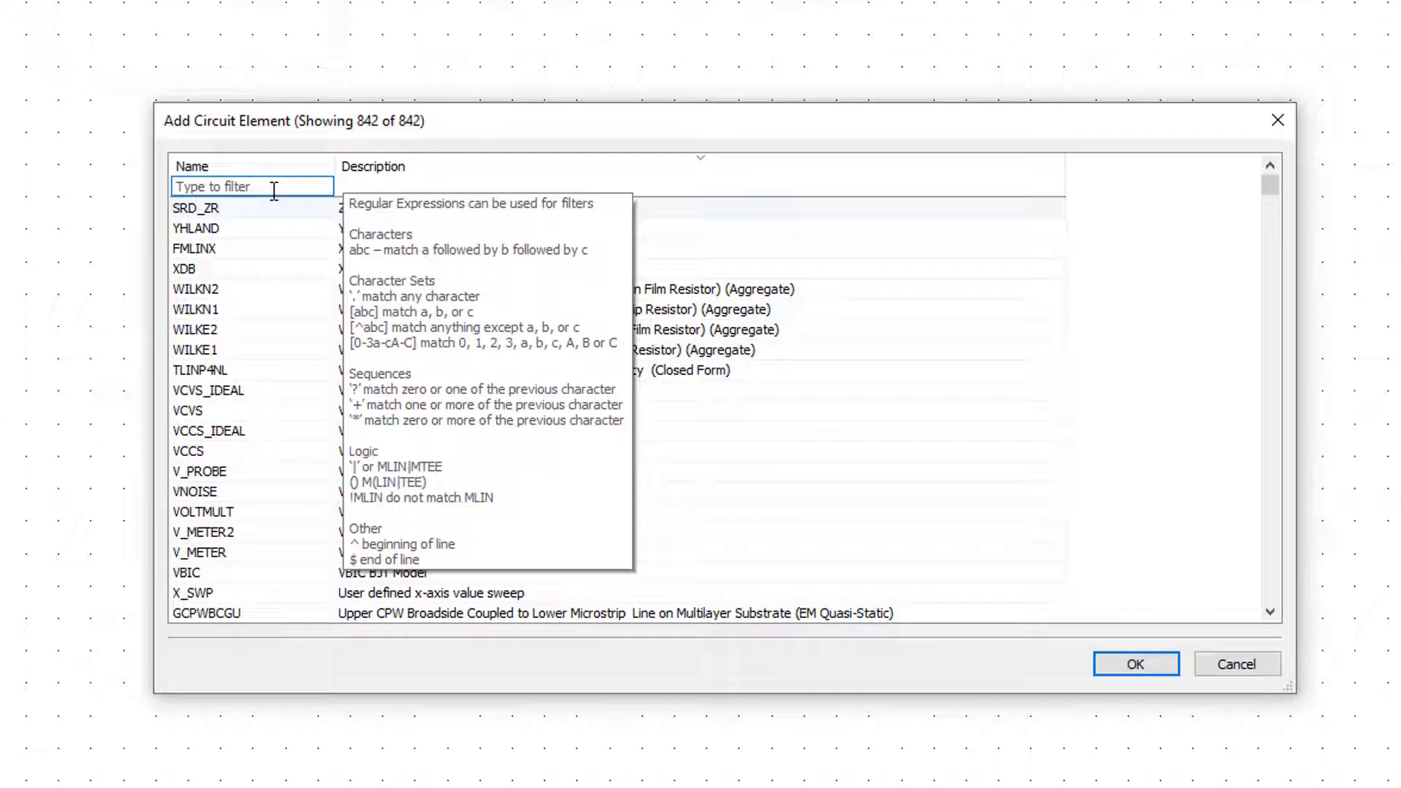
{"action": "left_click", "coordinate": [378, 186]}
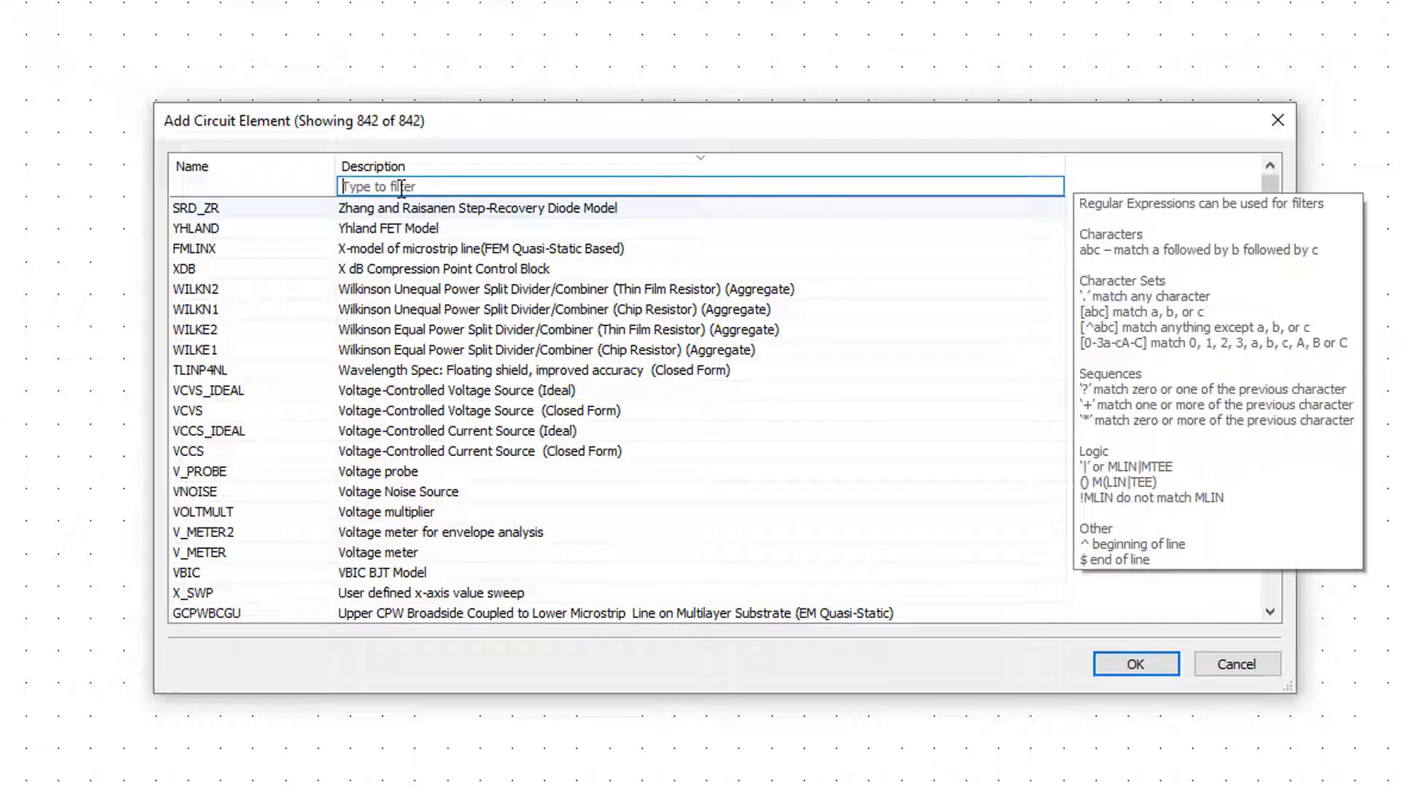
{"action": "left_click", "coordinate": [252, 188]}
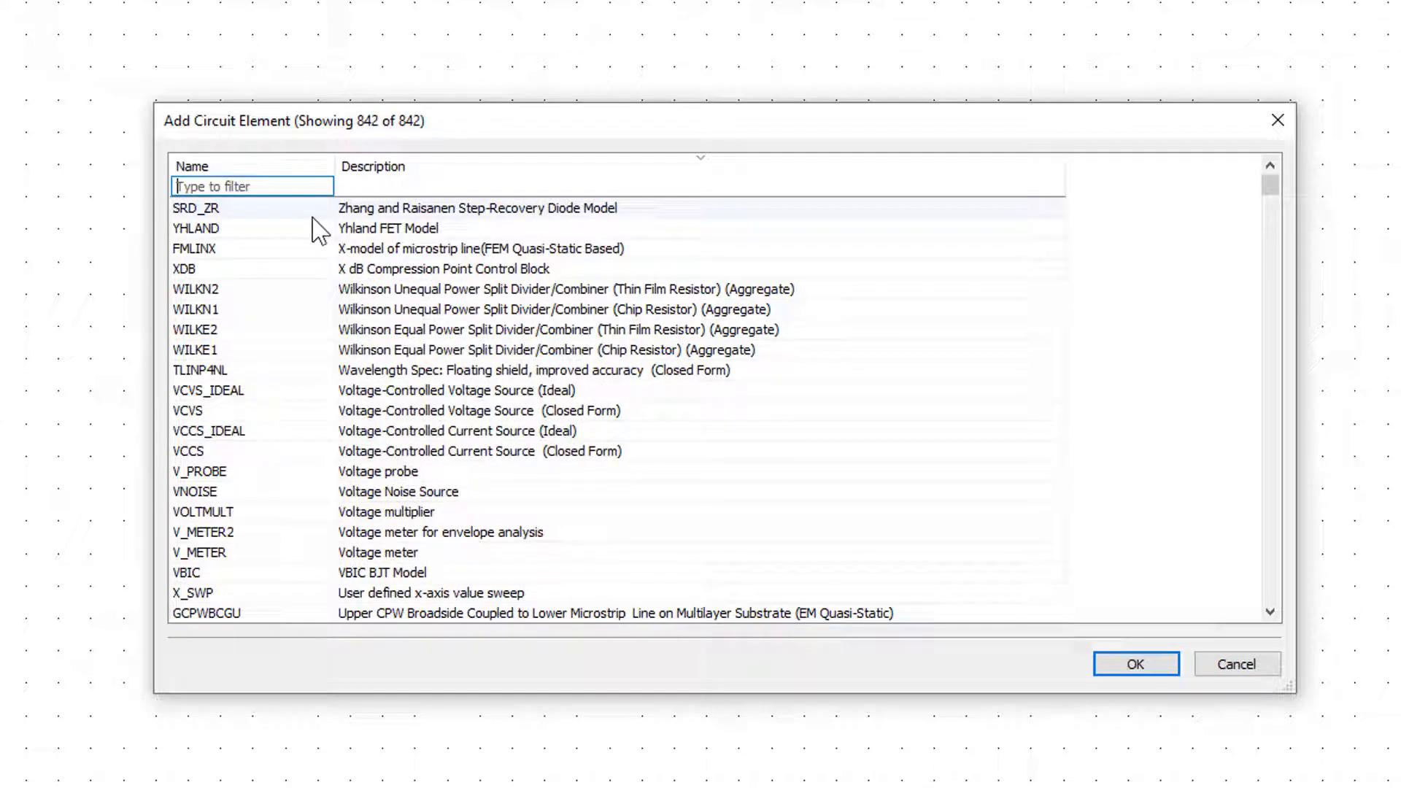
{"action": "type", "text": "ZFREQ"}
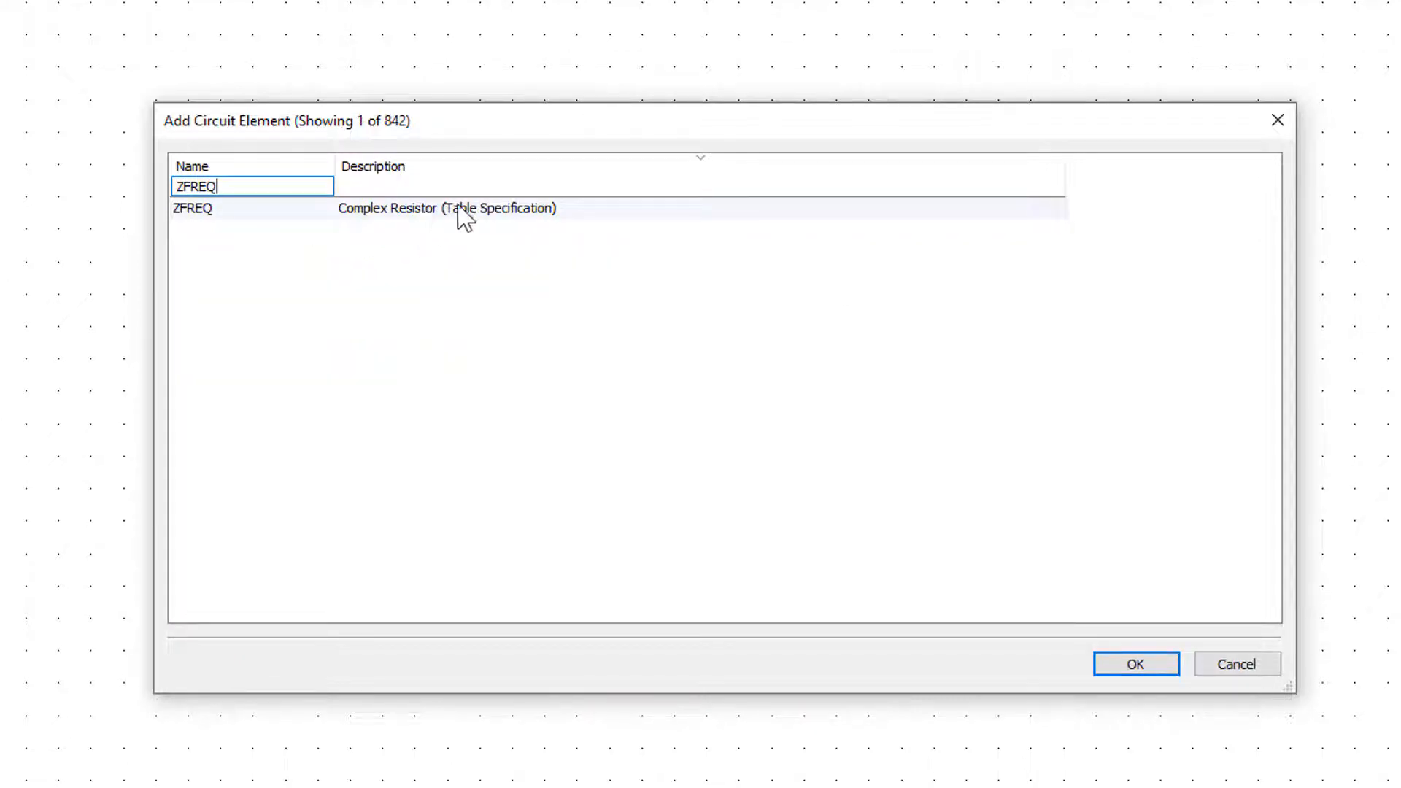
{"action": "left_click", "coordinate": [380, 213]}
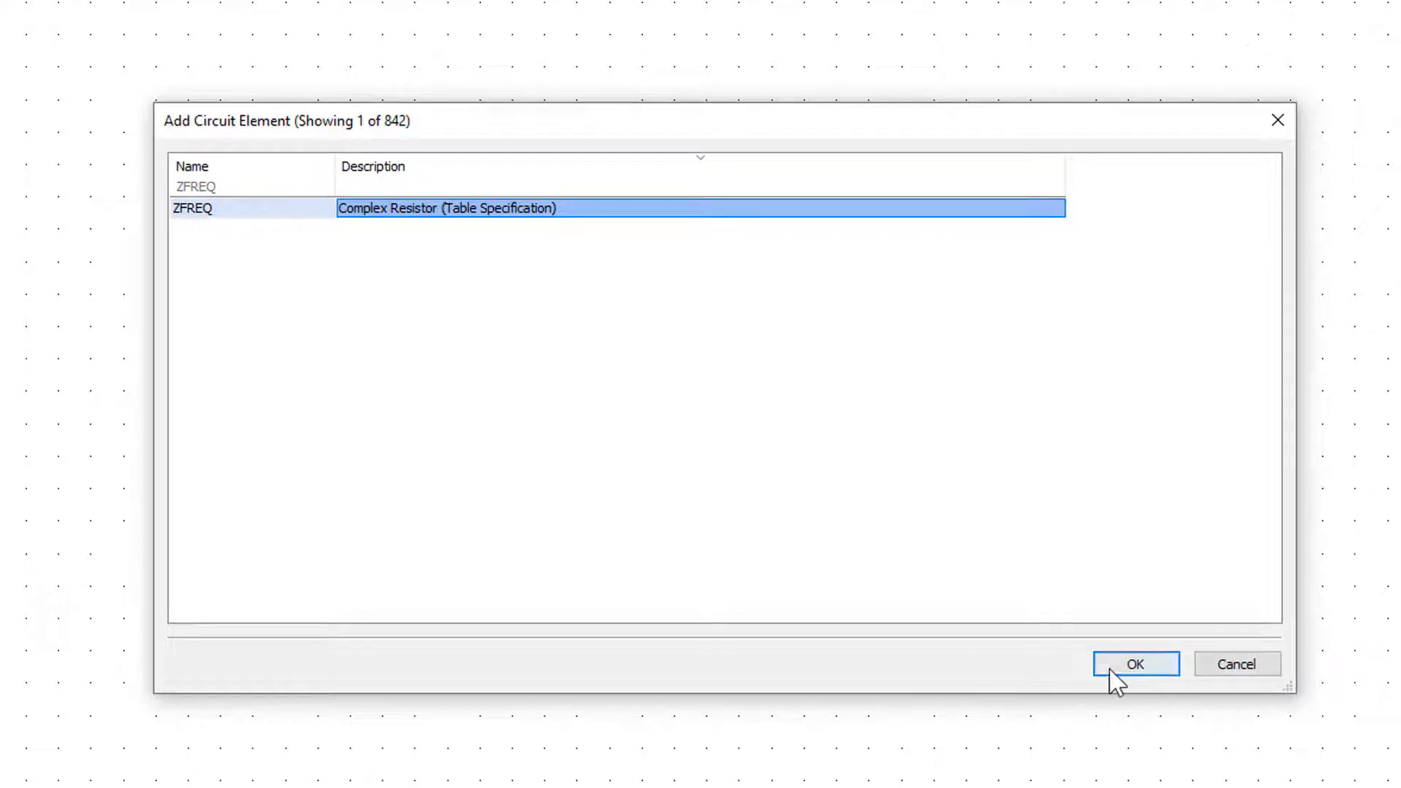
{"action": "left_click", "coordinate": [1128, 666]}
{"action": "right_click", "coordinate": [860, 381]}
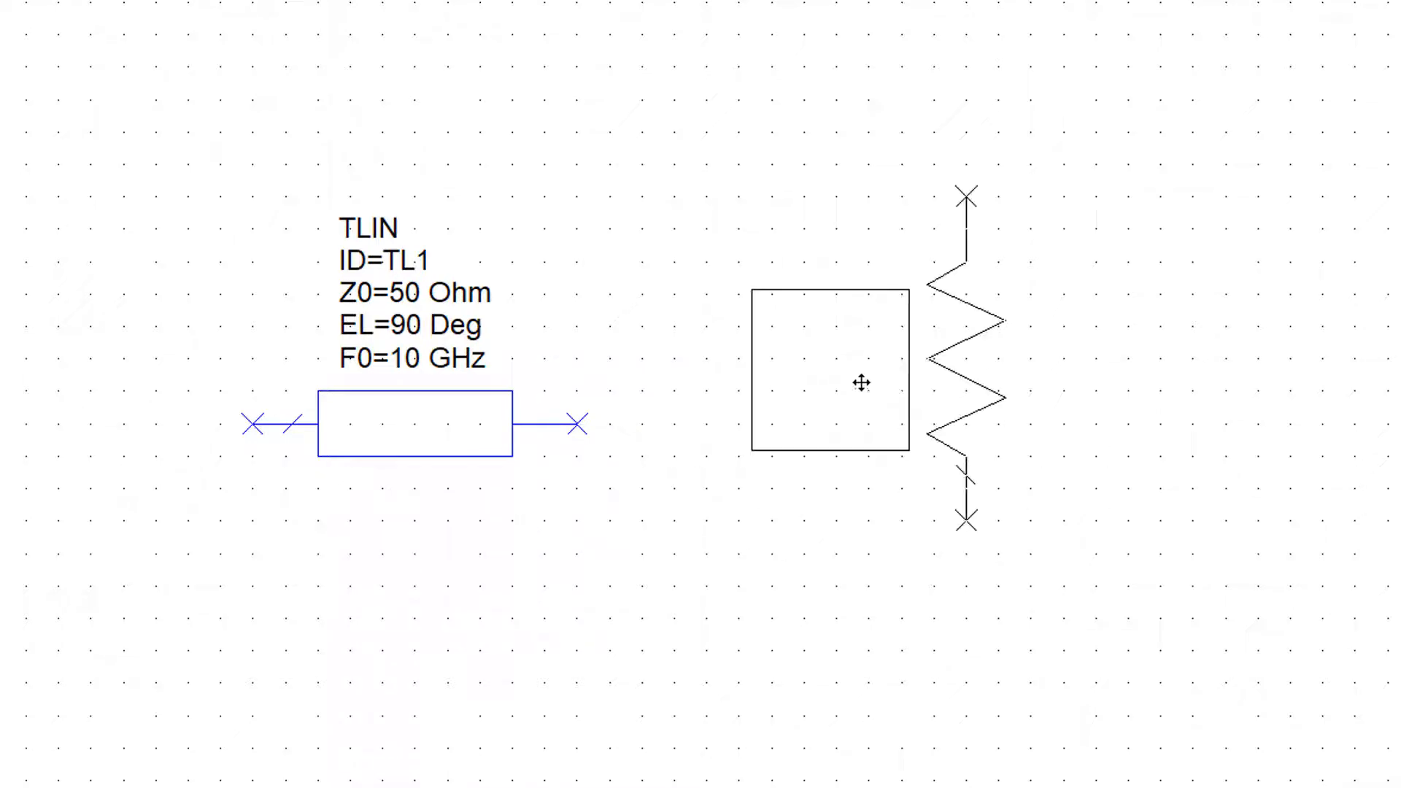
{"action": "right_click", "coordinate": [797, 588]}
{"action": "right_click", "coordinate": [797, 589]}
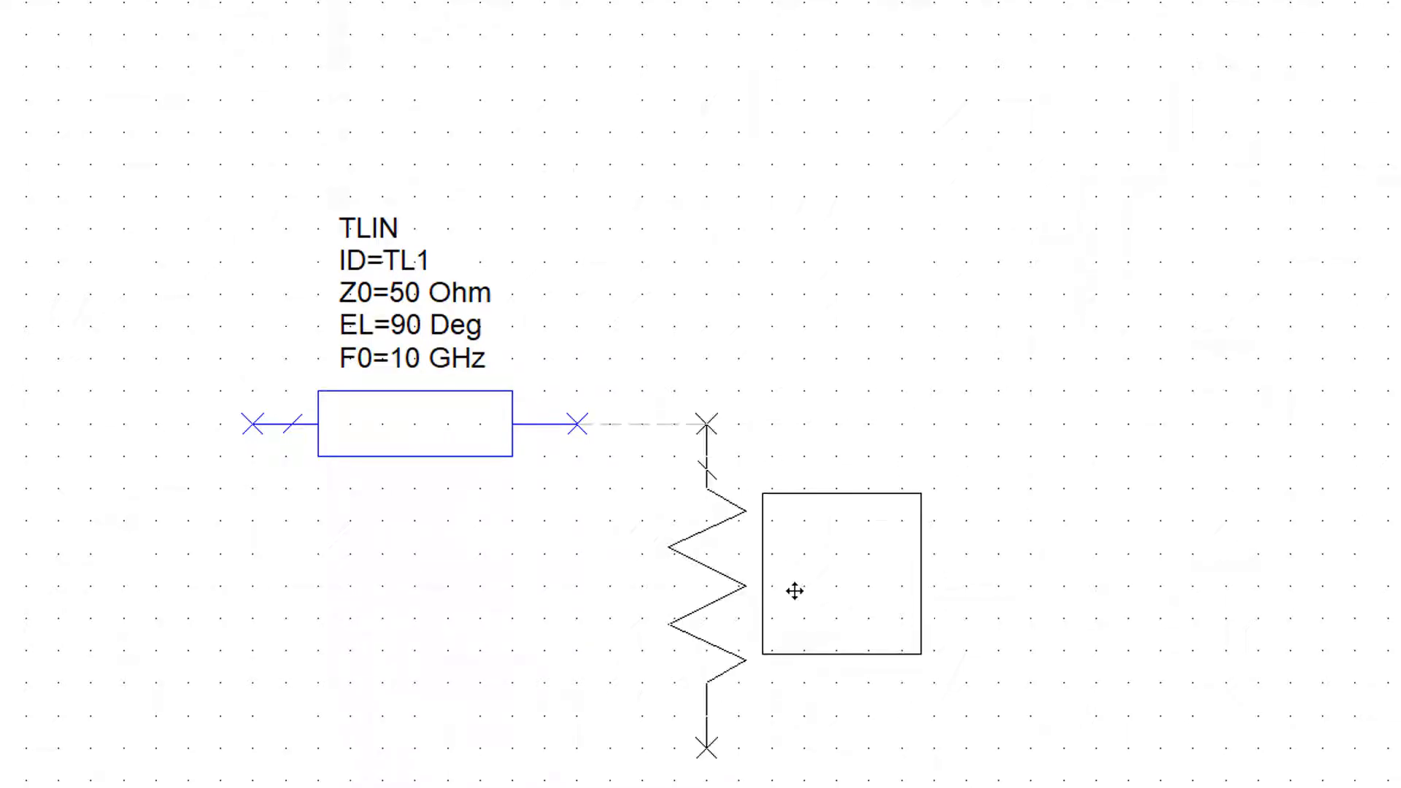
{"action": "left_click", "coordinate": [871, 597]}
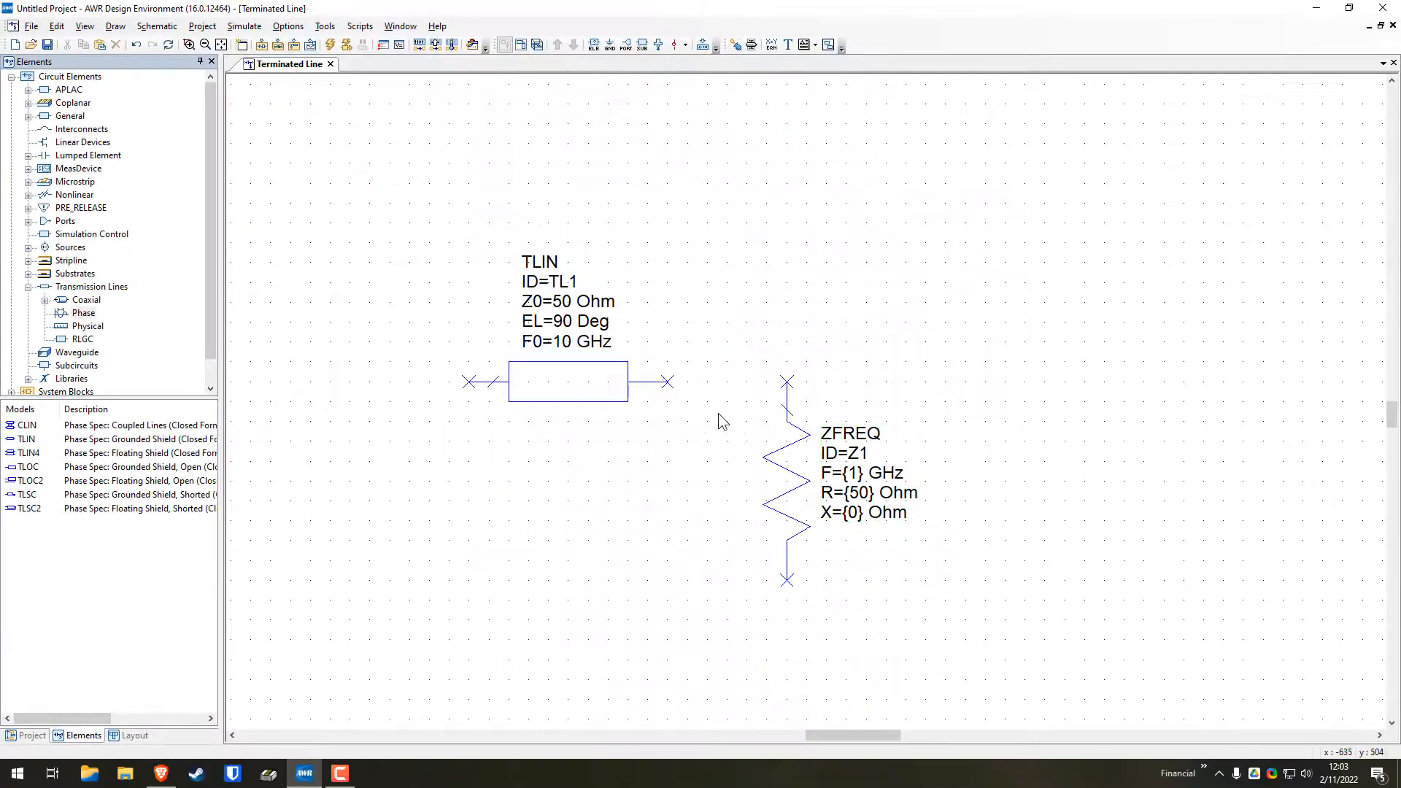
Move the TLIN line horizontally toward the ZFREQ resistor, keeping its right node level with the resistor's upper node
{"action": "left_click", "coordinate": [559, 392]}
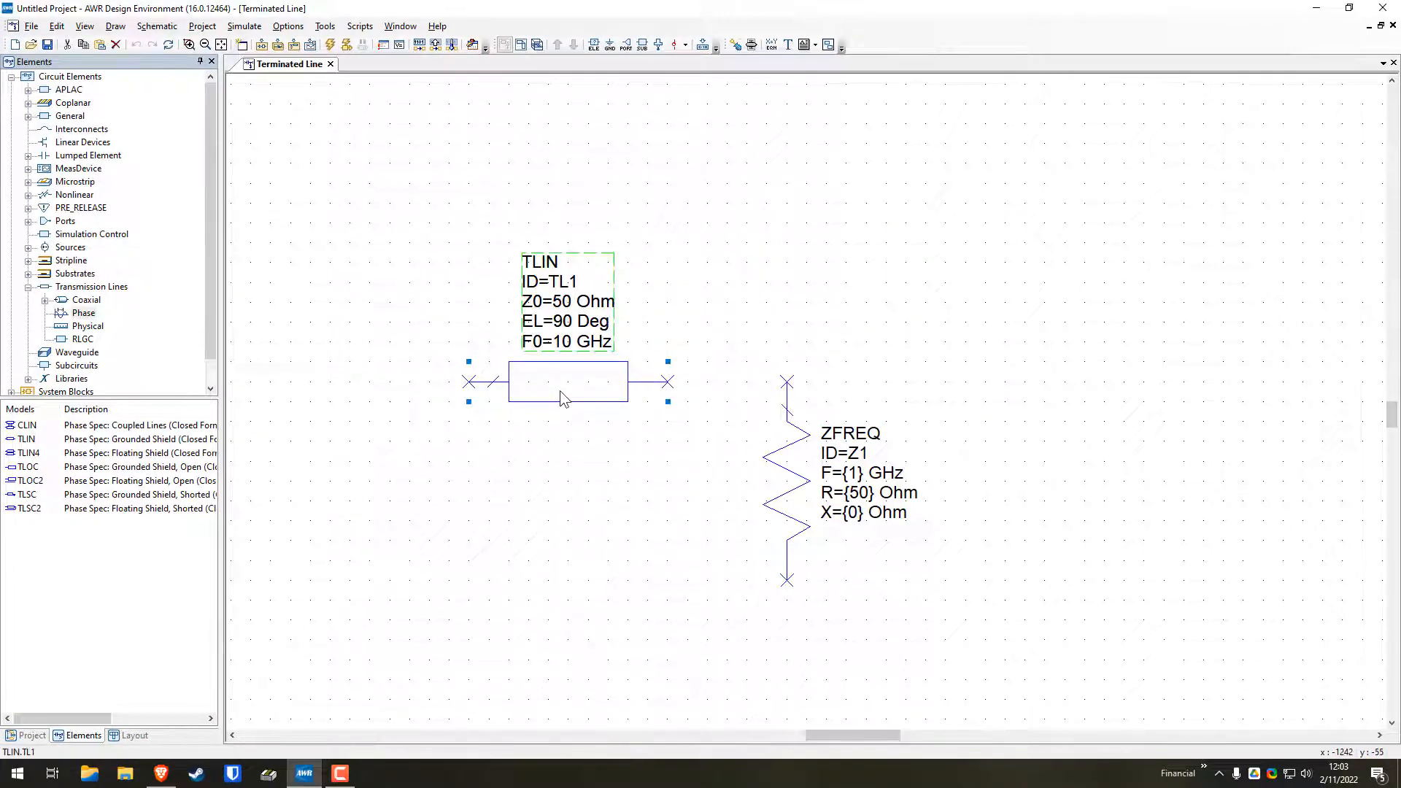
{"action": "left_click_drag", "start_coordinate": [561, 395], "coordinate": [616, 387]}
{"action": "left_click", "coordinate": [664, 448]}
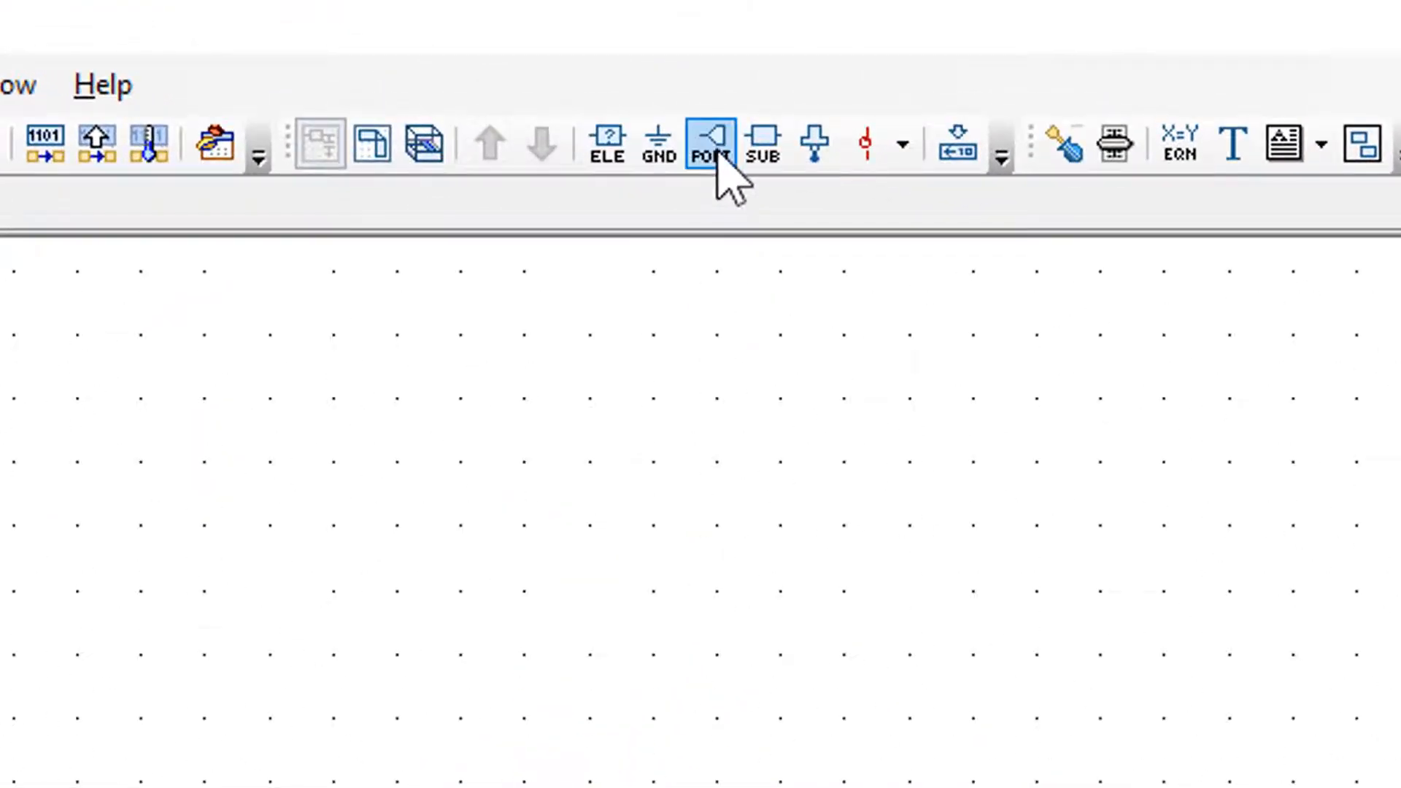
Place a port to the left of the TLIN line, level with its left node and with a gap between them
{"action": "left_click", "coordinate": [713, 145]}
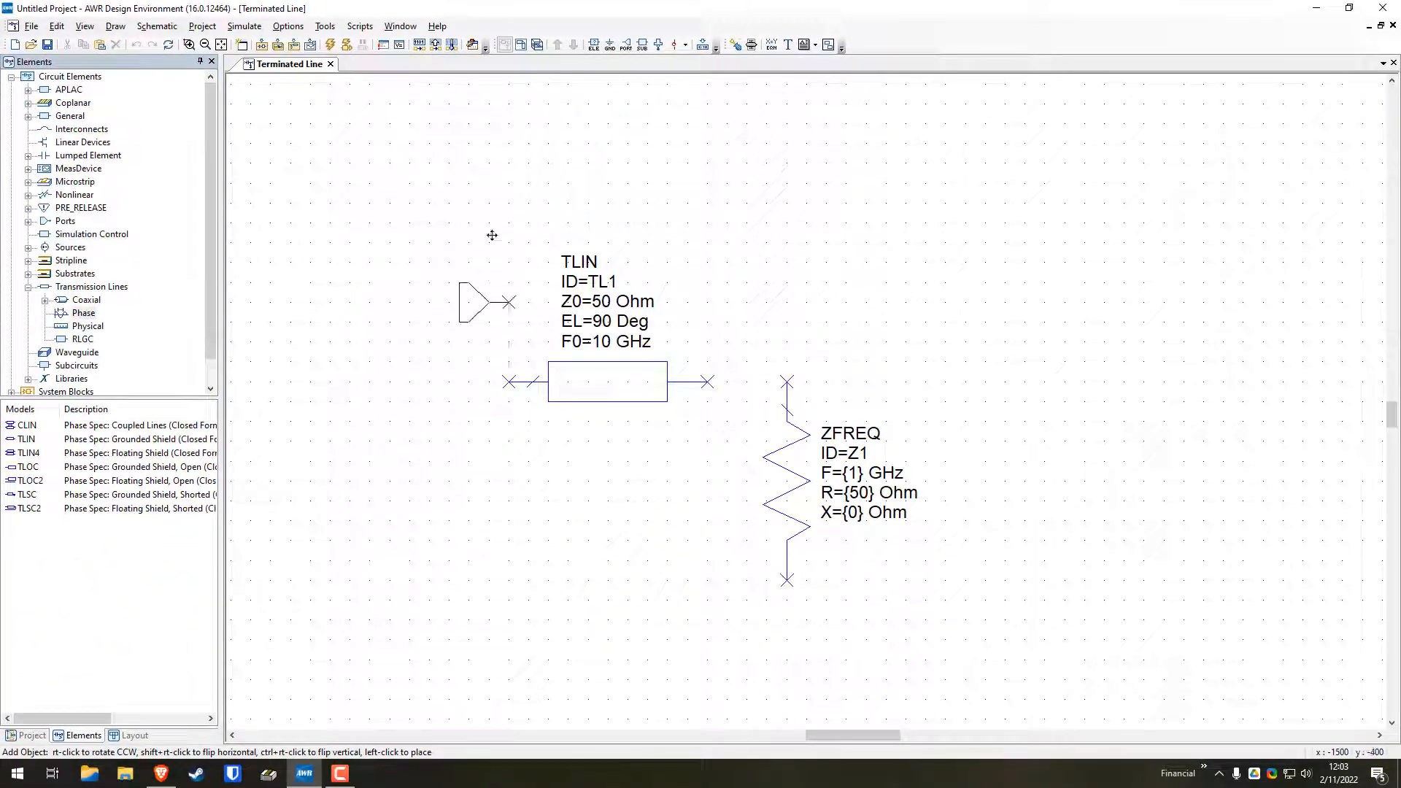
{"action": "left_click", "coordinate": [425, 345]}
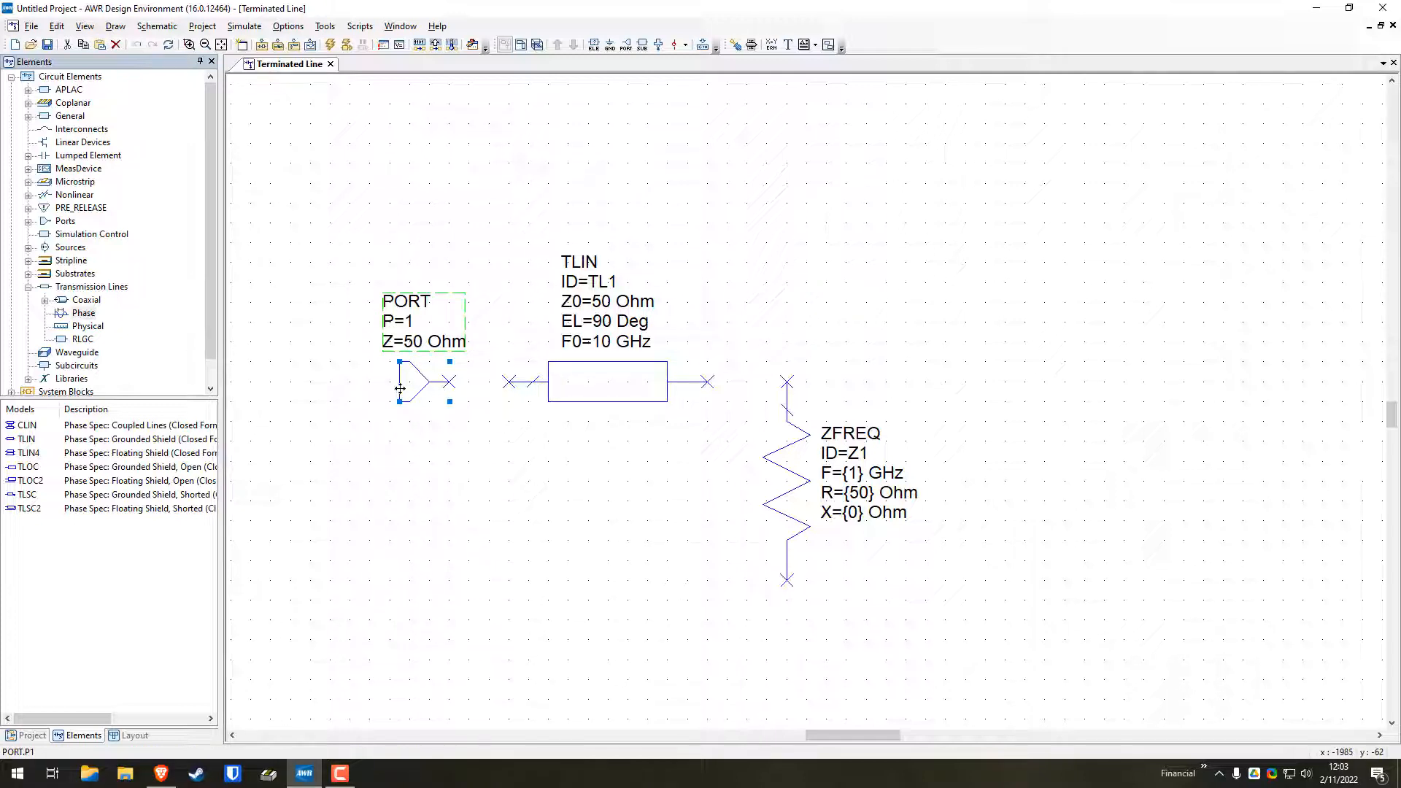
{"action": "left_click_drag", "start_coordinate": [400, 389], "coordinate": [380, 389]}
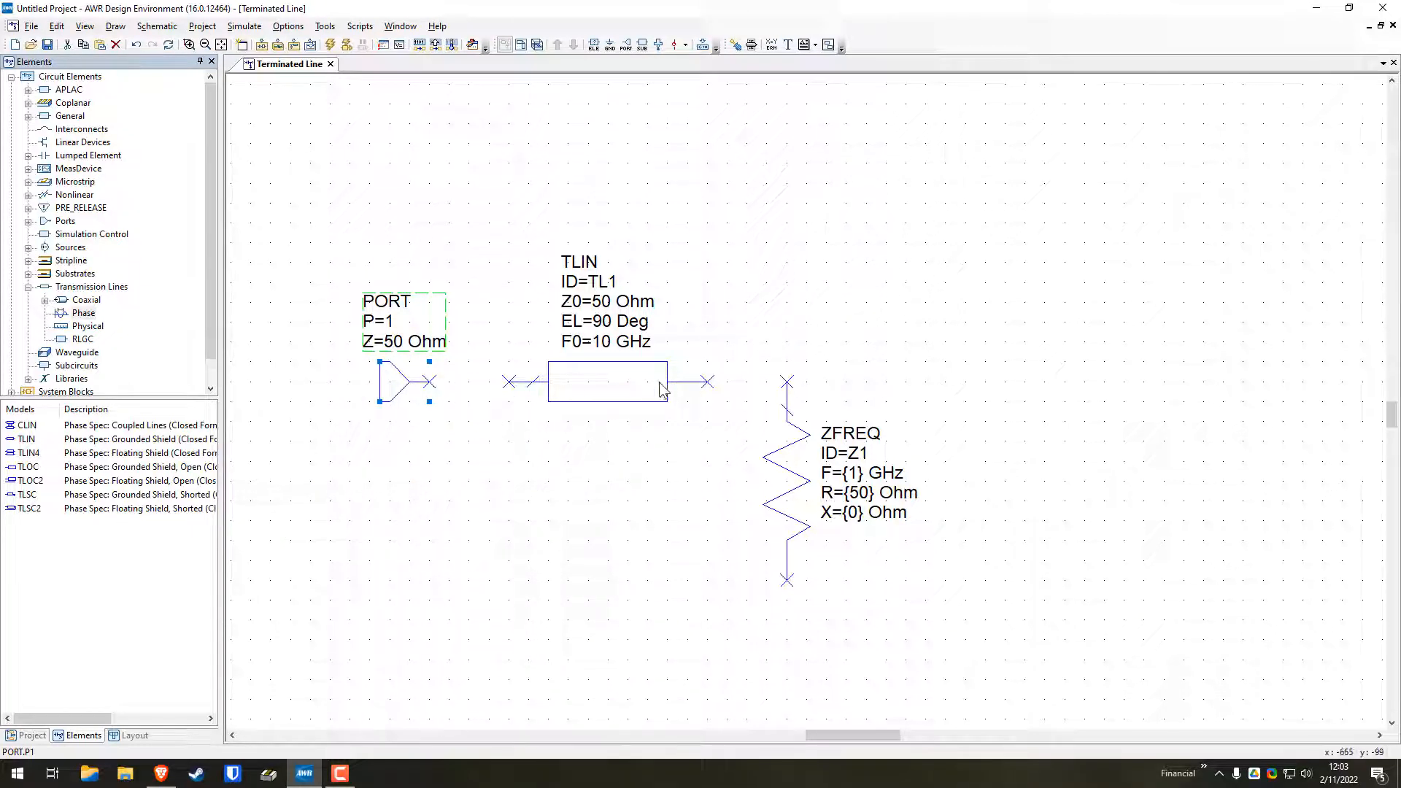
Wire the port to the TLIN line's left node and the line's right node to the ZFREQ resistor's upper node
{"action": "left_click", "coordinate": [430, 382]}
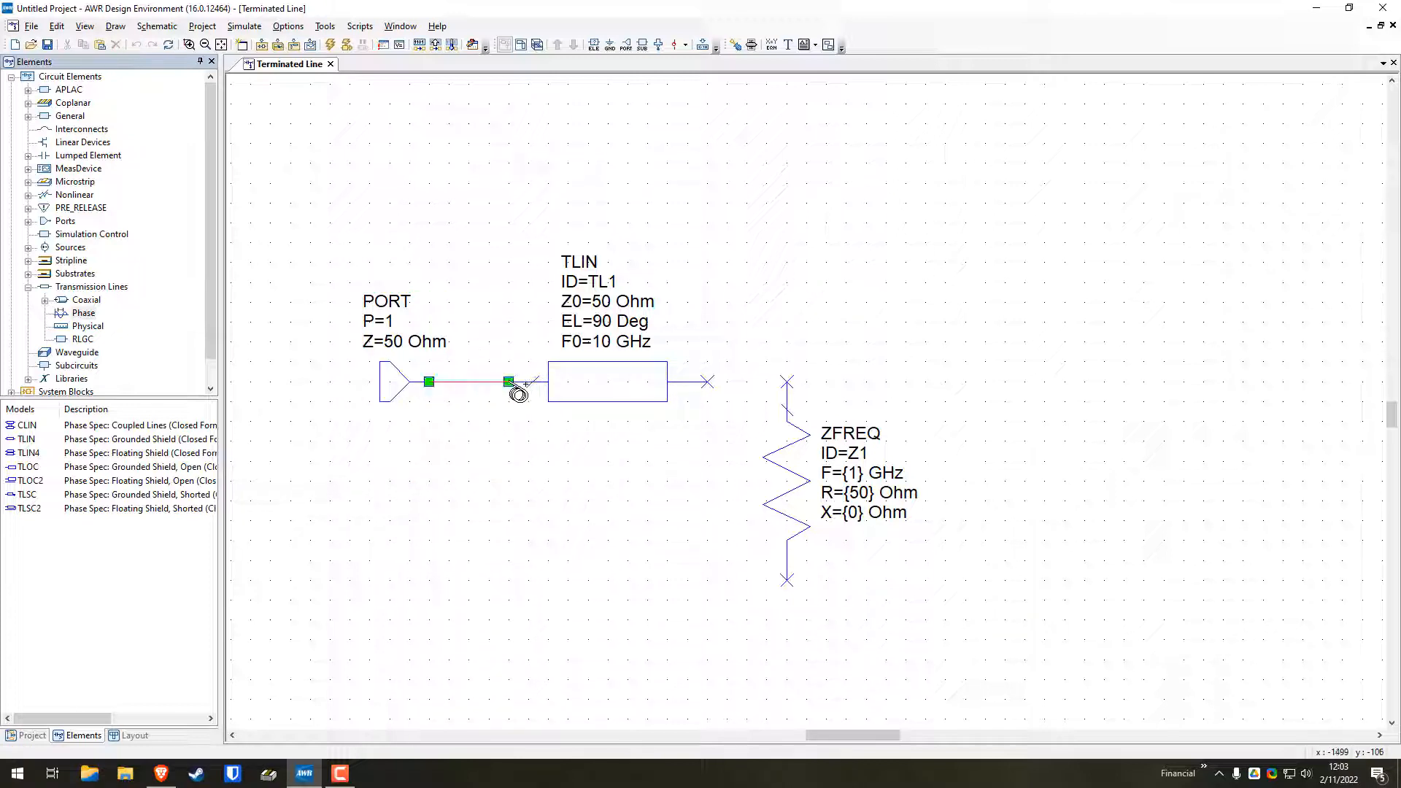
{"action": "left_click", "coordinate": [708, 381]}
{"action": "left_click", "coordinate": [786, 382]}
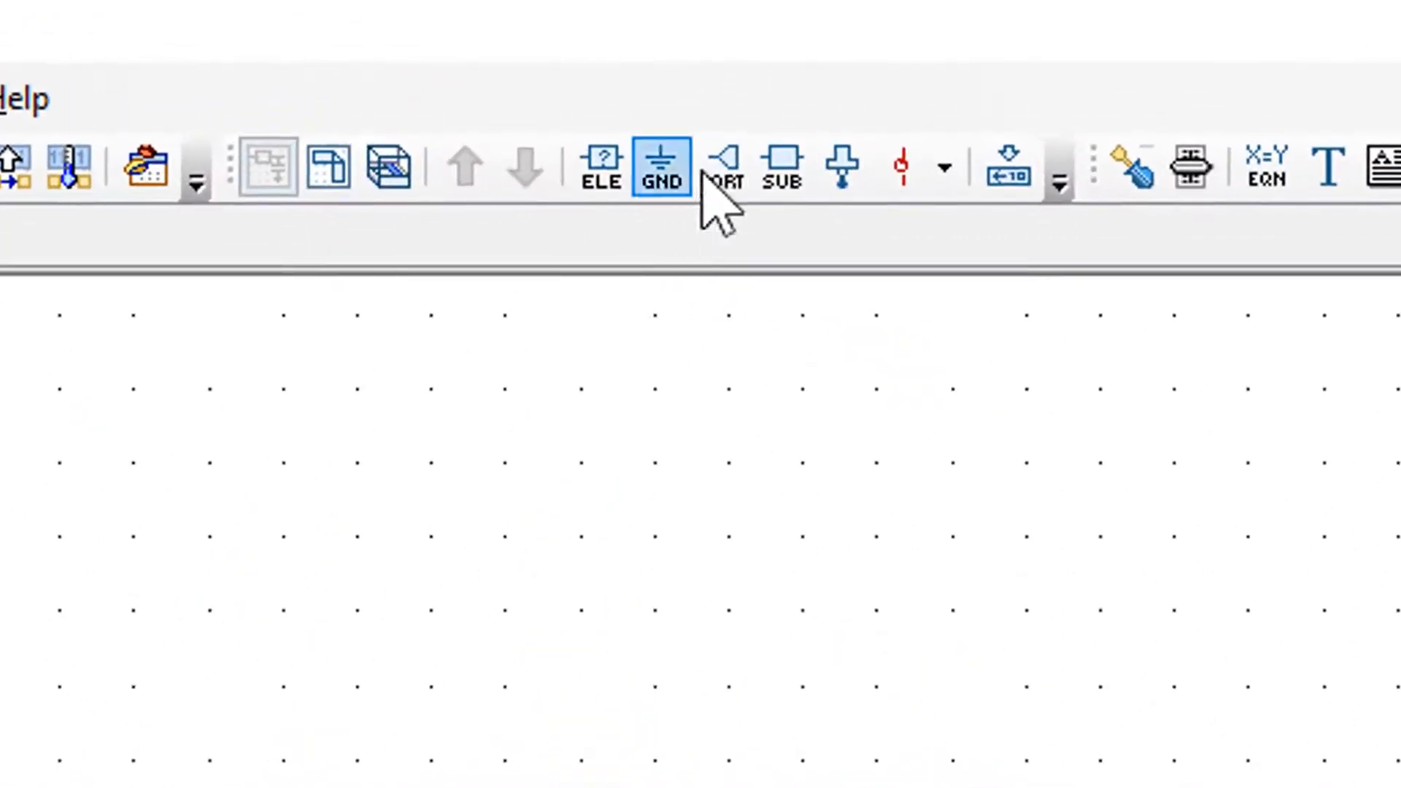
Add a ground element and connect it directly to the lower node of the ZFREQ resistor
{"action": "left_click", "coordinate": [661, 171]}
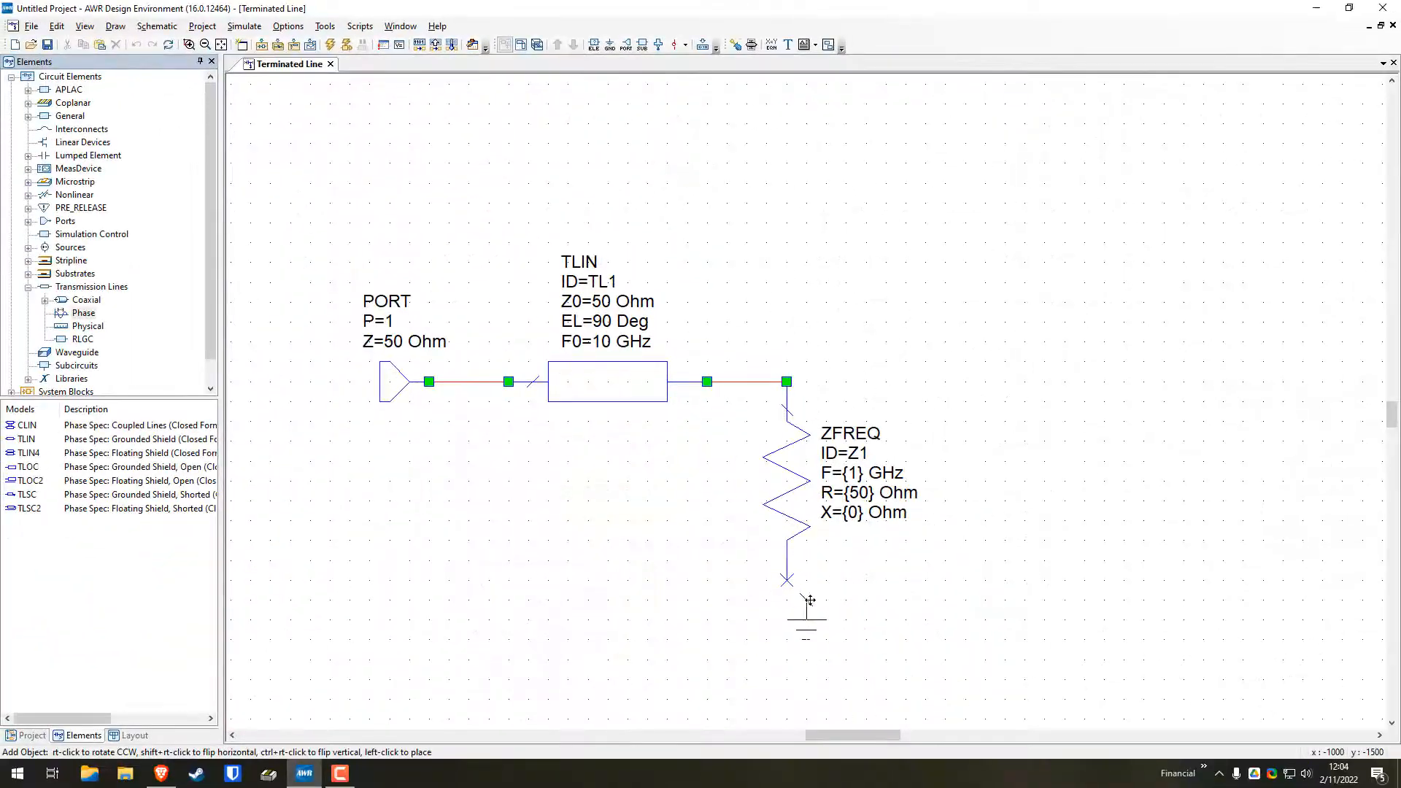
{"action": "left_click", "coordinate": [781, 625]}
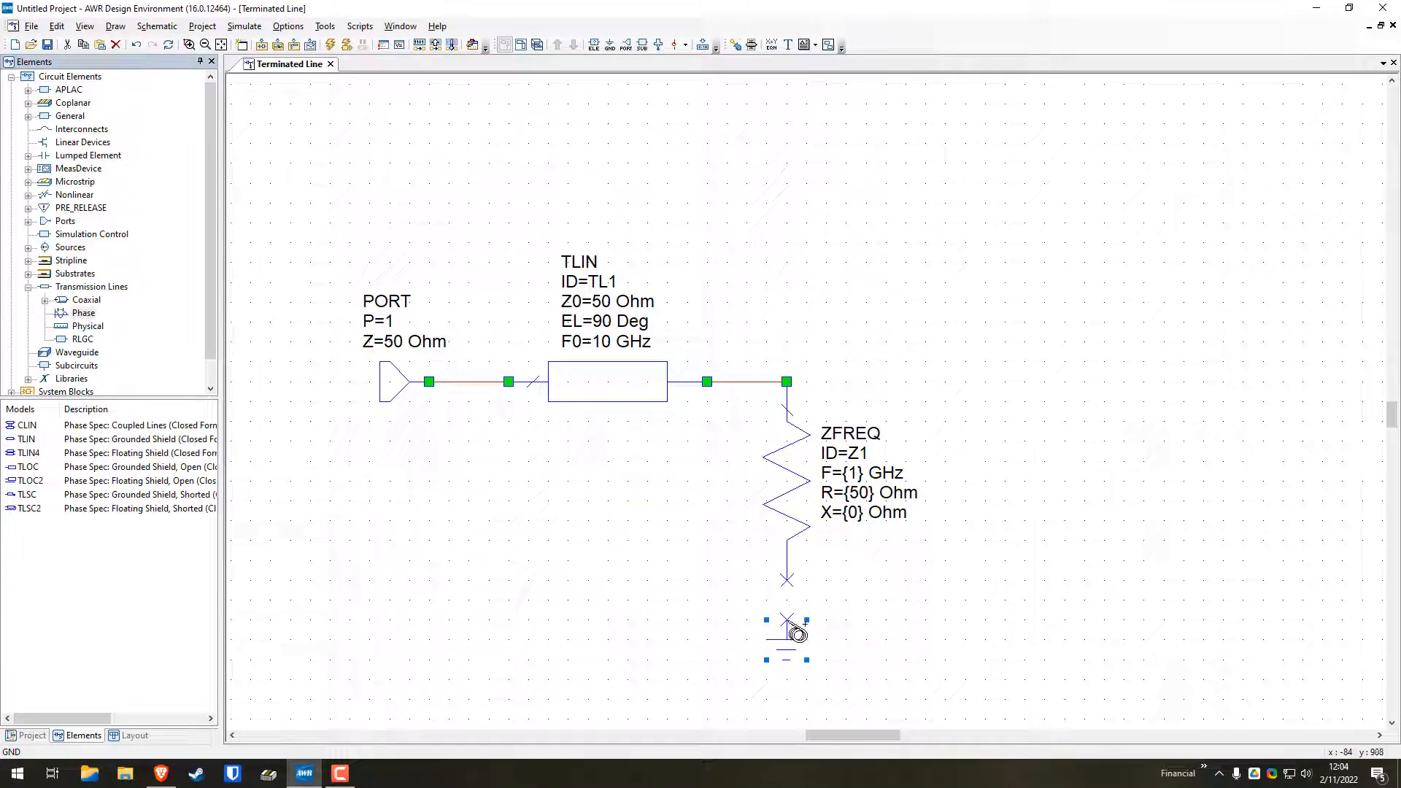
{"action": "left_click_drag", "start_coordinate": [781, 648], "coordinate": [786, 590]}
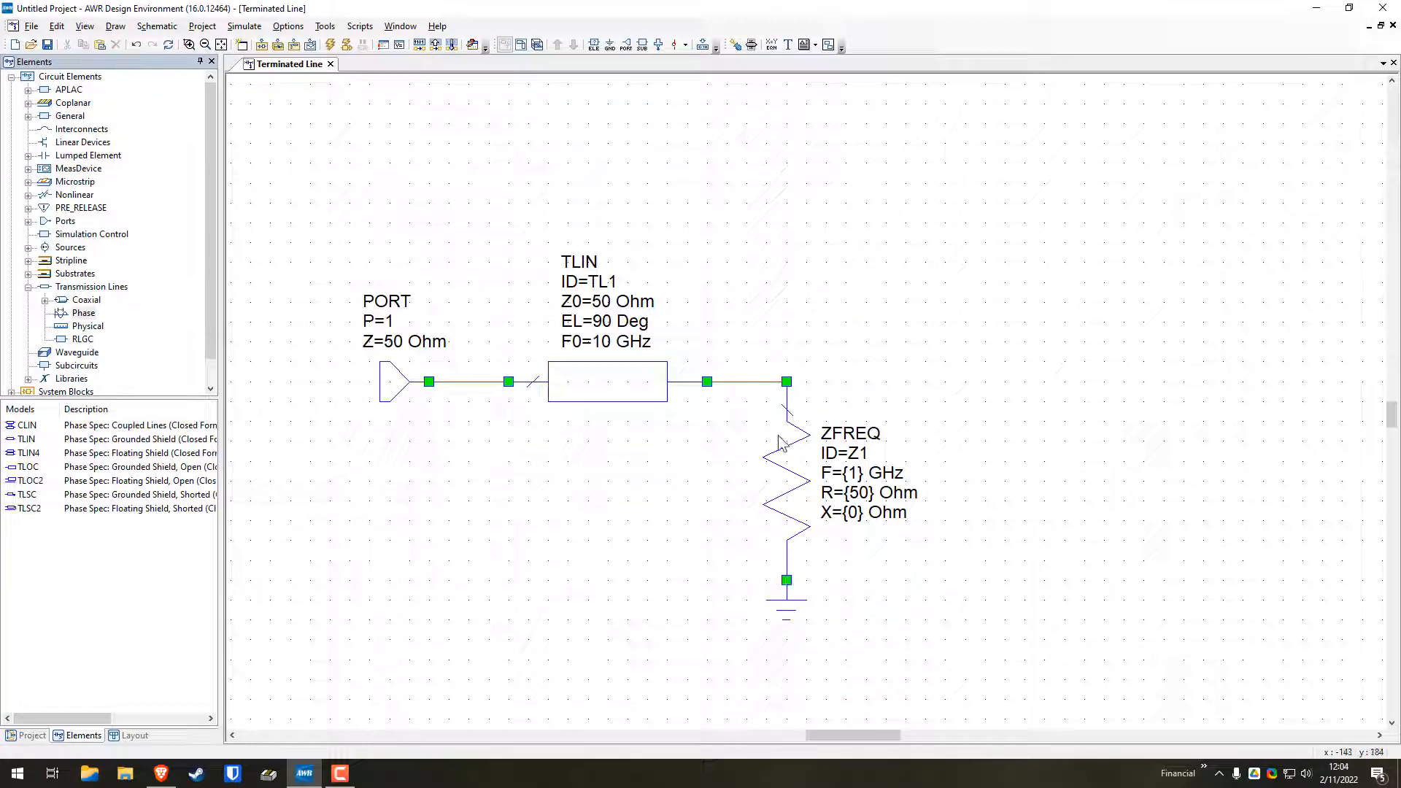
Move the ZFREQ resistor together with its ground so its upper node sits directly on the TLIN line's right node
{"action": "left_click_drag", "start_coordinate": [801, 544], "coordinate": [800, 544]}
{"action": "left_click_drag", "start_coordinate": [746, 382], "coordinate": [741, 356]}
{"action": "left_click_drag", "start_coordinate": [783, 487], "coordinate": [706, 487]}
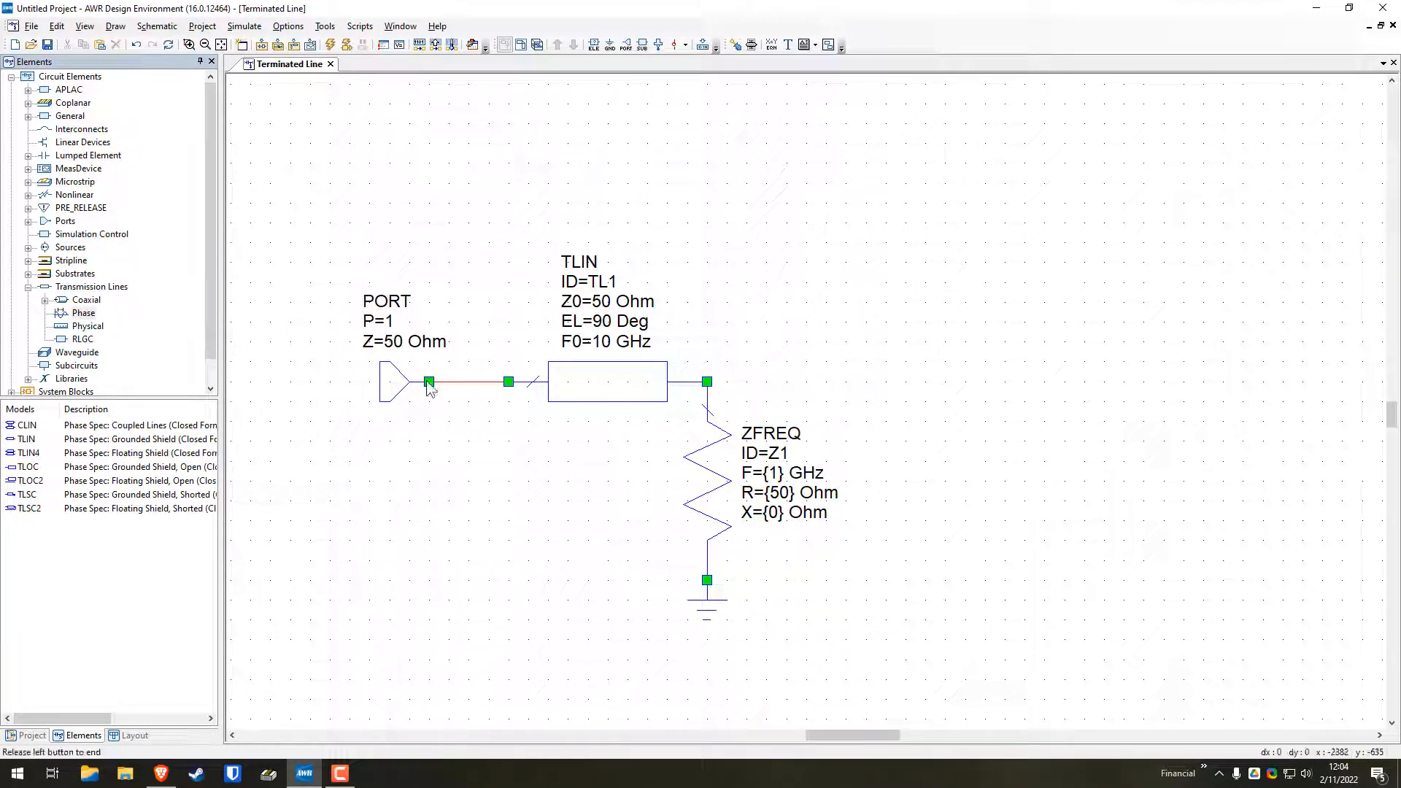
Attach the port directly to the TLIN line's left node, and reposition the port and ZFREQ parameter labels beside their symbols
{"action": "left_click_drag", "start_coordinate": [333, 278], "coordinate": [471, 424]}
{"action": "left_click_drag", "start_coordinate": [407, 387], "coordinate": [480, 388]}
{"action": "left_click_drag", "start_coordinate": [461, 326], "coordinate": [386, 398]}
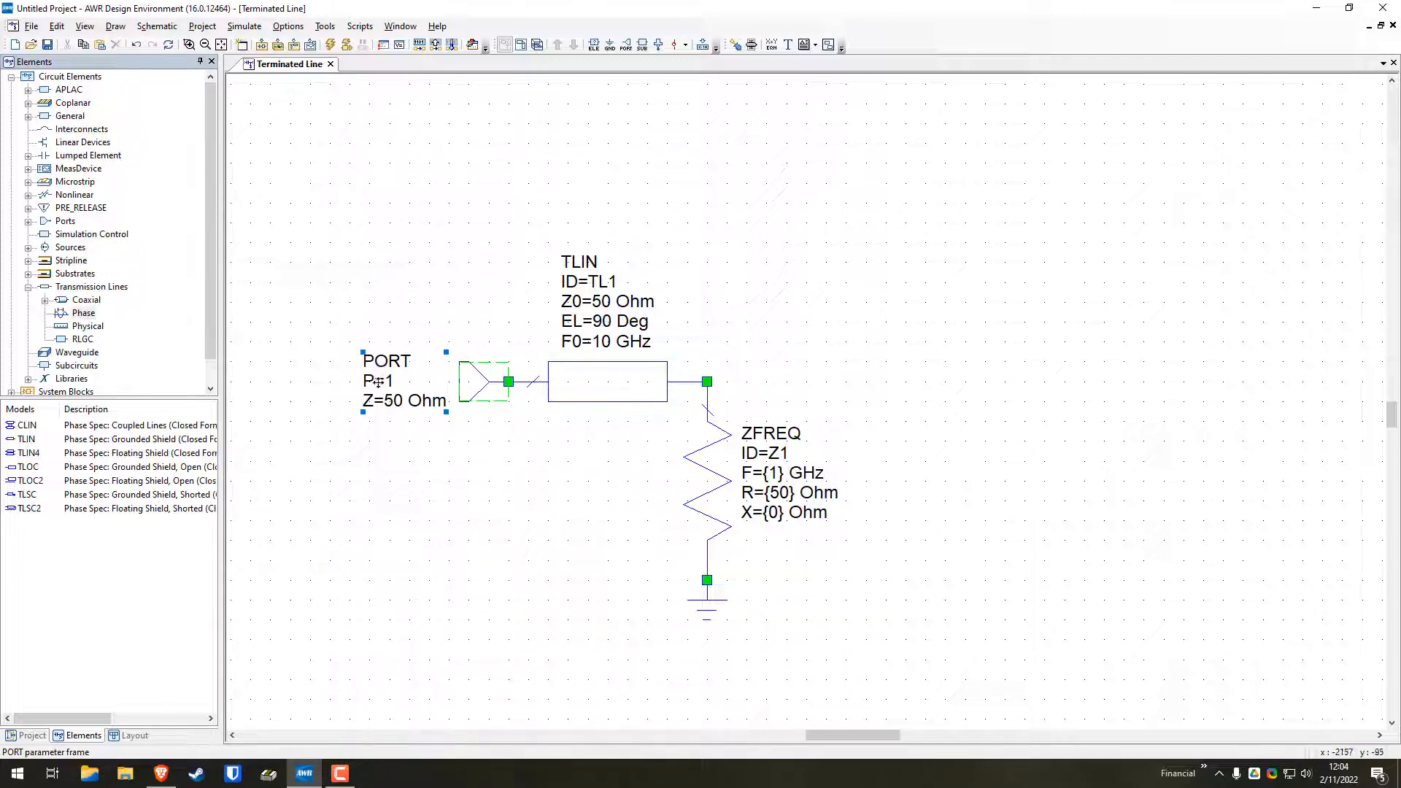
{"action": "left_click_drag", "start_coordinate": [766, 476], "coordinate": [783, 475]}
{"action": "left_click", "coordinate": [592, 383]}
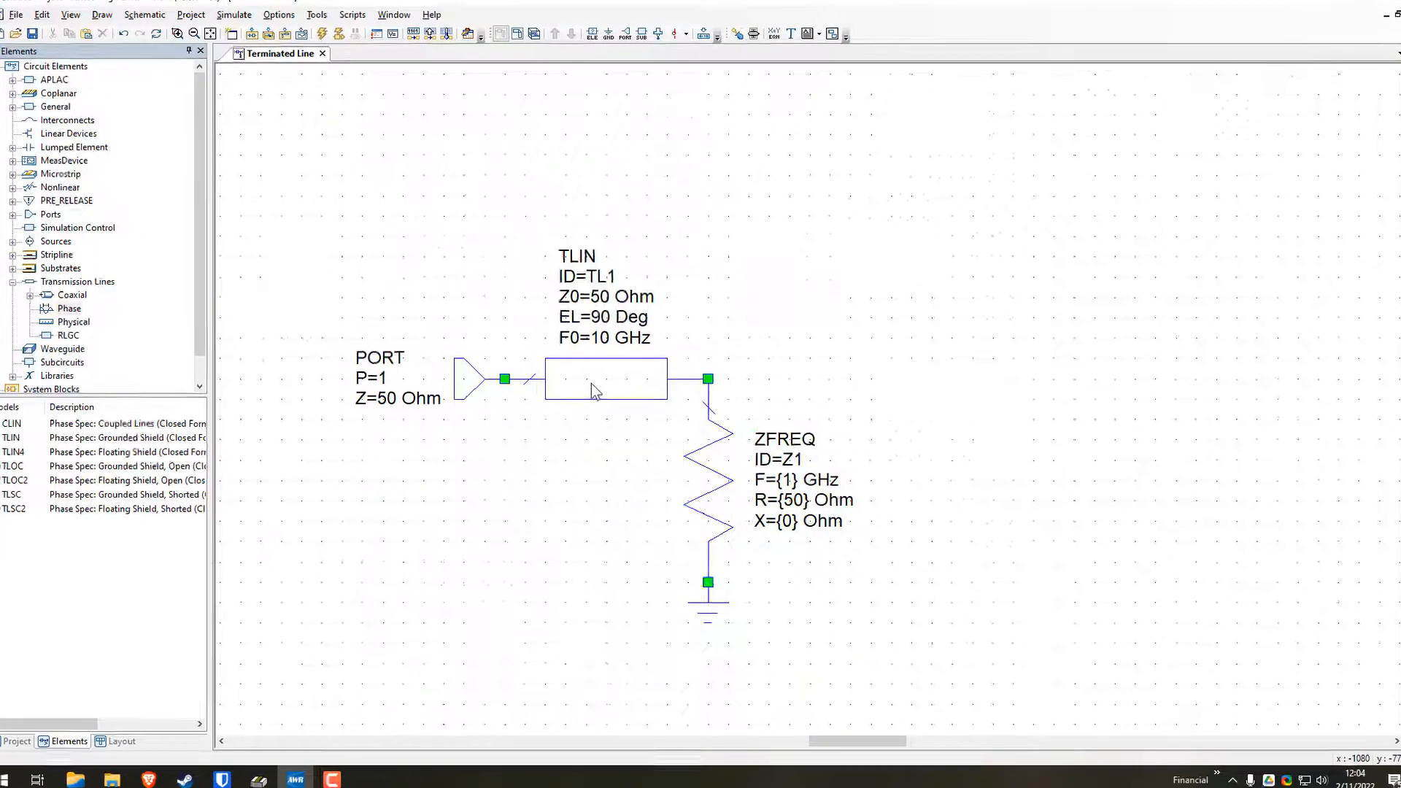
{"action": "right_click", "coordinate": [594, 384]}
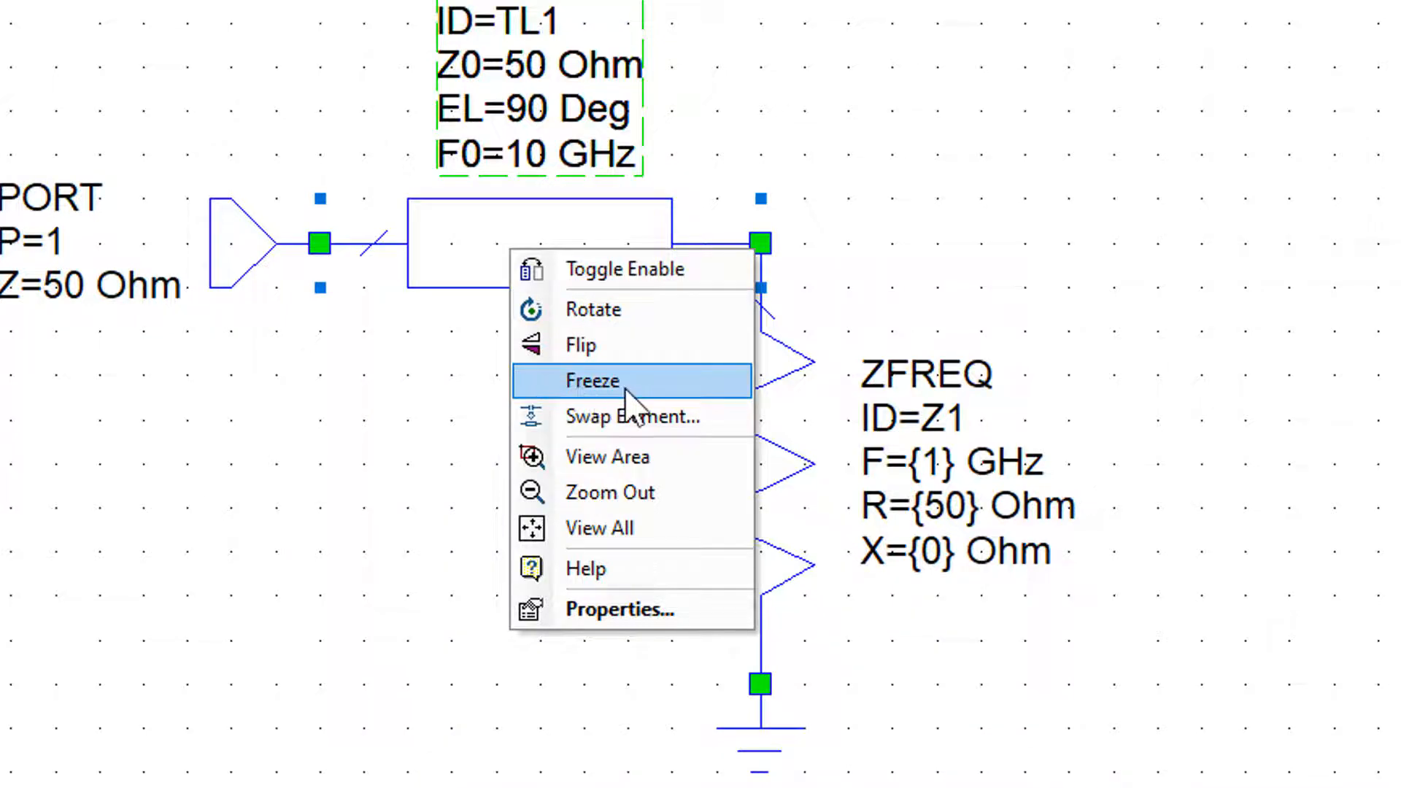
{"action": "left_click", "coordinate": [378, 430]}
Copy the TLIN line and place the duplicate horizontally in the empty area above and to the right of the ZFREQ resistor
{"action": "left_click", "coordinate": [499, 251]}
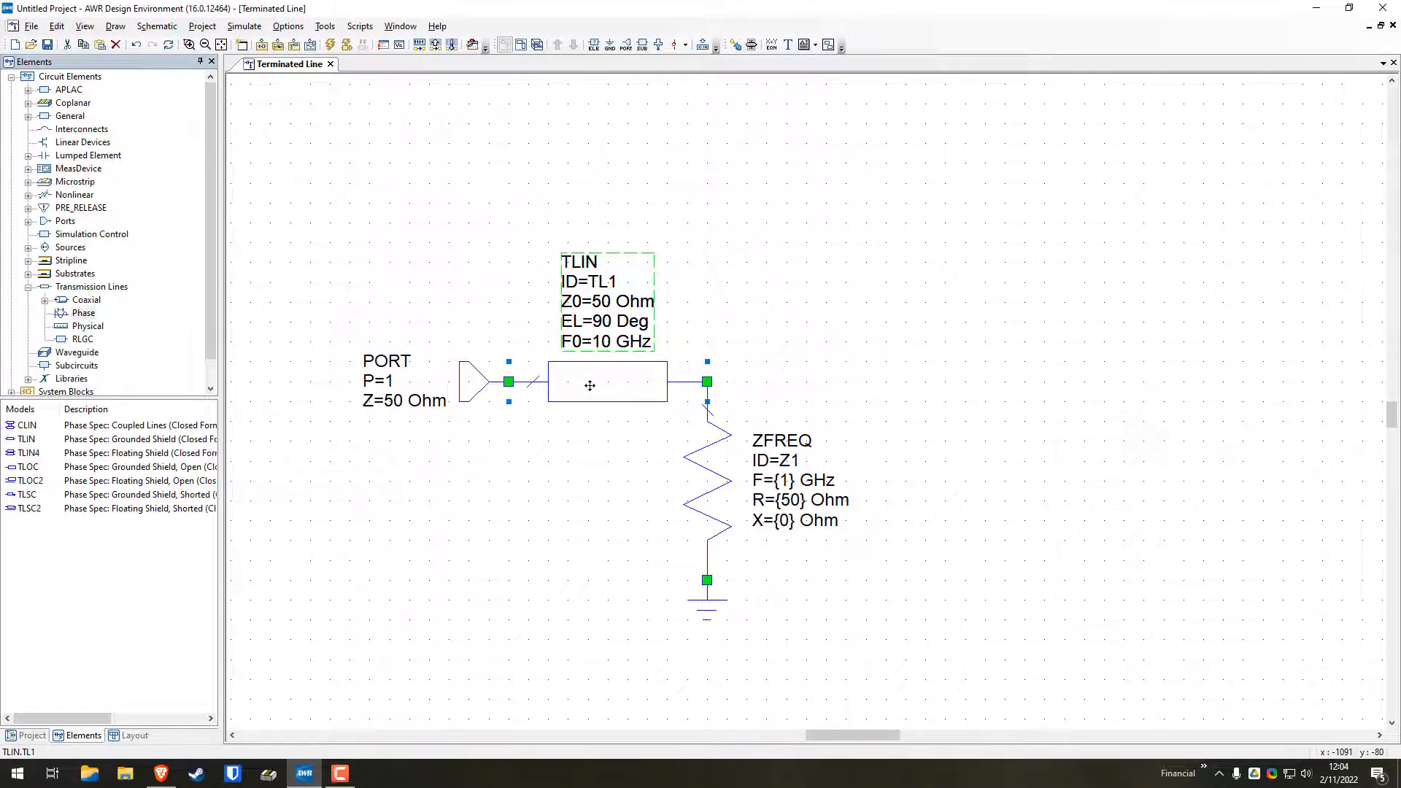
{"action": "left_click", "coordinate": [873, 344]}
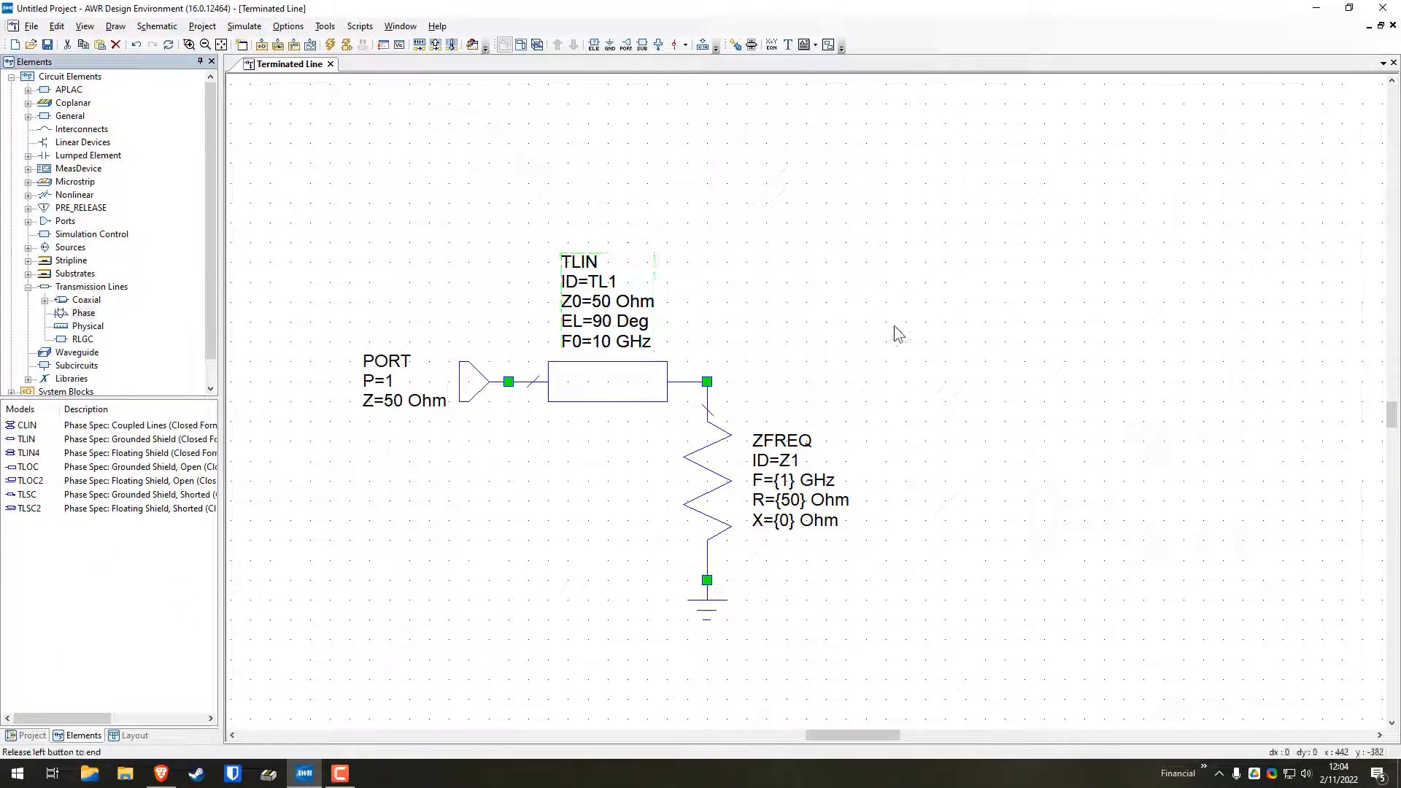
{"action": "key", "text": "ctrl+v"}
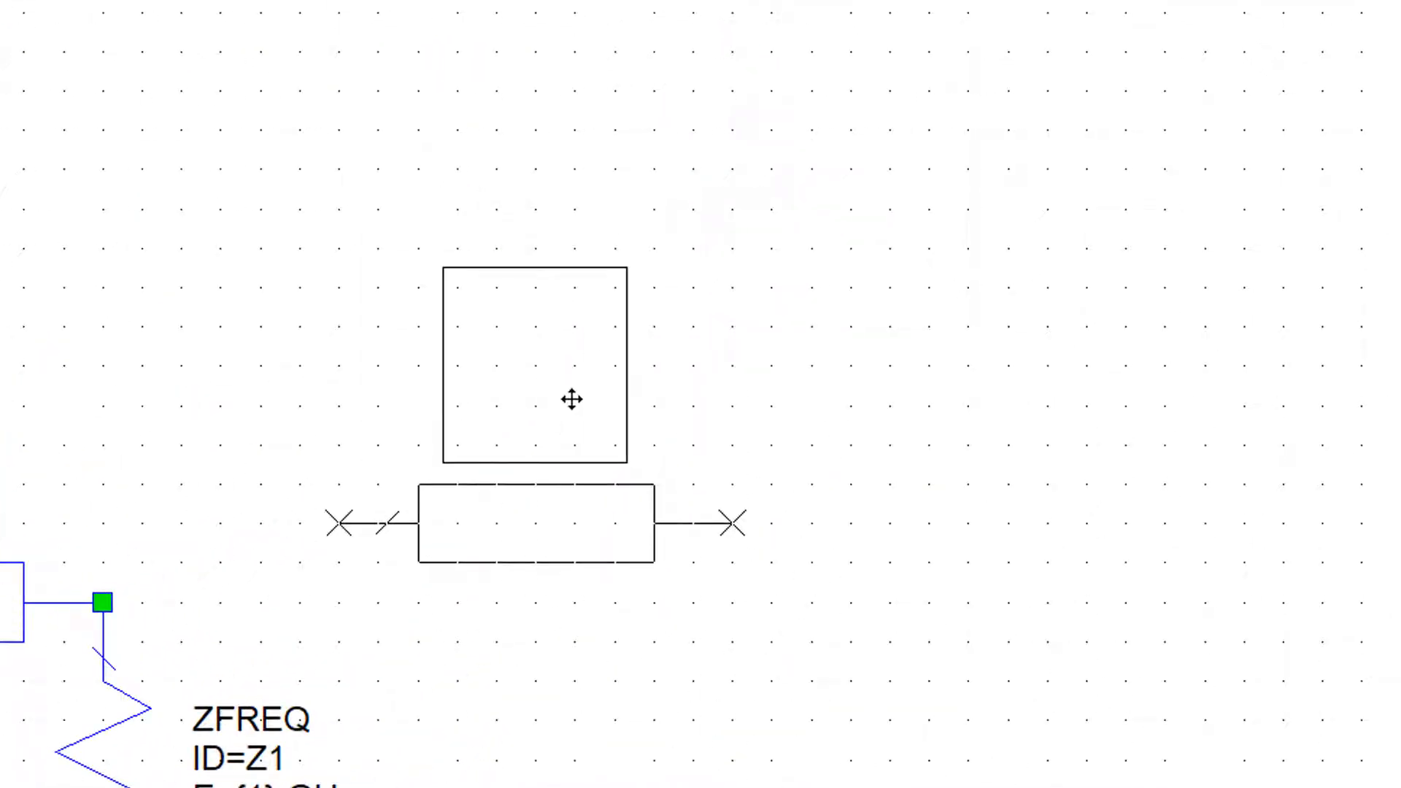
{"action": "right_click", "coordinate": [575, 357]}
{"action": "right_click", "coordinate": [576, 357]}
{"action": "right_click", "coordinate": [576, 357]}
{"action": "right_click", "coordinate": [576, 357]}
{"action": "right_click", "coordinate": [575, 357]}
{"action": "right_click", "coordinate": [576, 357]}
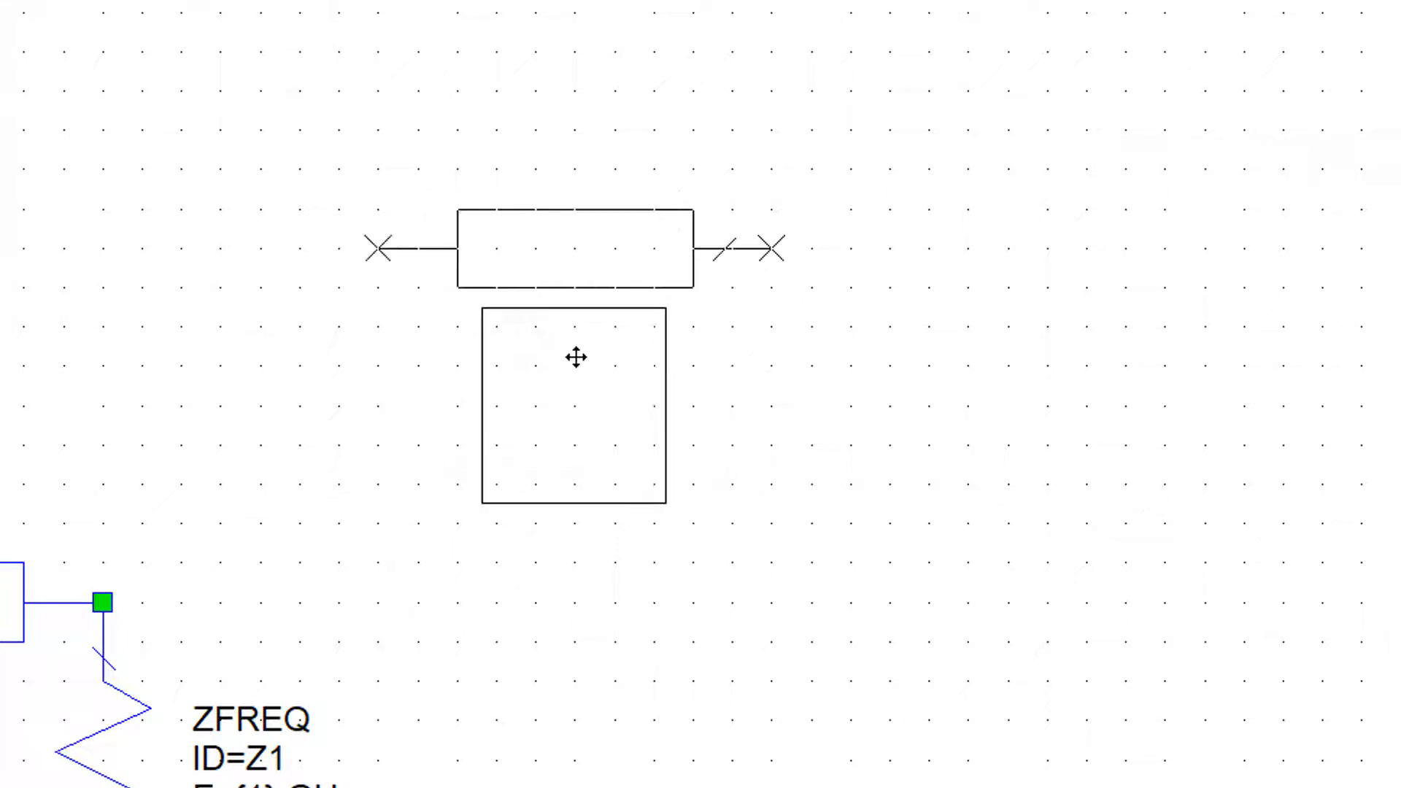
{"action": "right_click", "coordinate": [576, 357]}
{"action": "right_click", "coordinate": [576, 357]}
{"action": "left_click", "coordinate": [632, 280]}
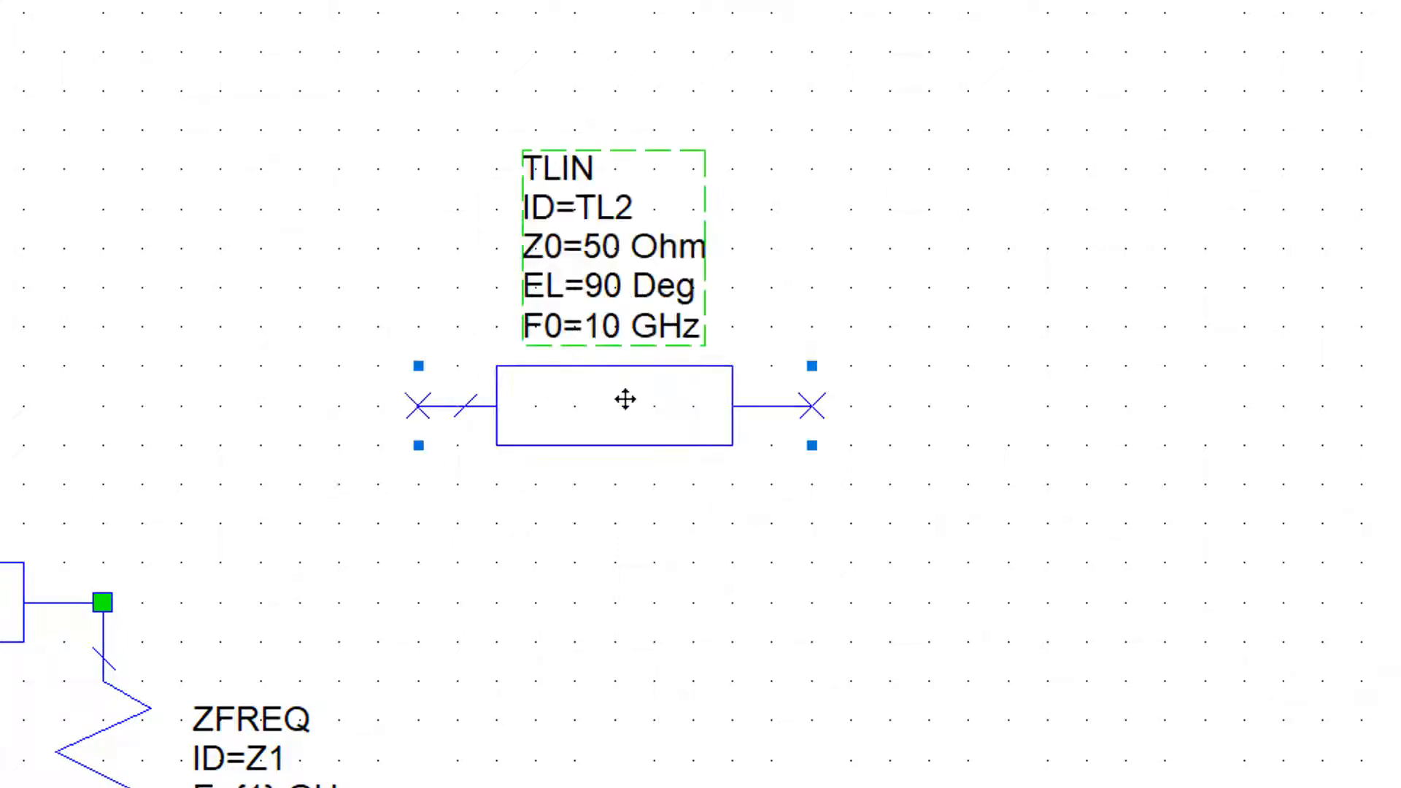
Rotate the duplicate TLIN line 90 degrees clockwise so that it stands vertically
{"action": "mouse_move", "coordinate": [600, 405]}
{"action": "left_mouse_down"}
{"action": "mouse_move", "coordinate": [582, 447]}
{"action": "mouse_move", "coordinate": [592, 432]}
{"action": "left_mouse_up"}
{"action": "right_click", "coordinate": [575, 404]}
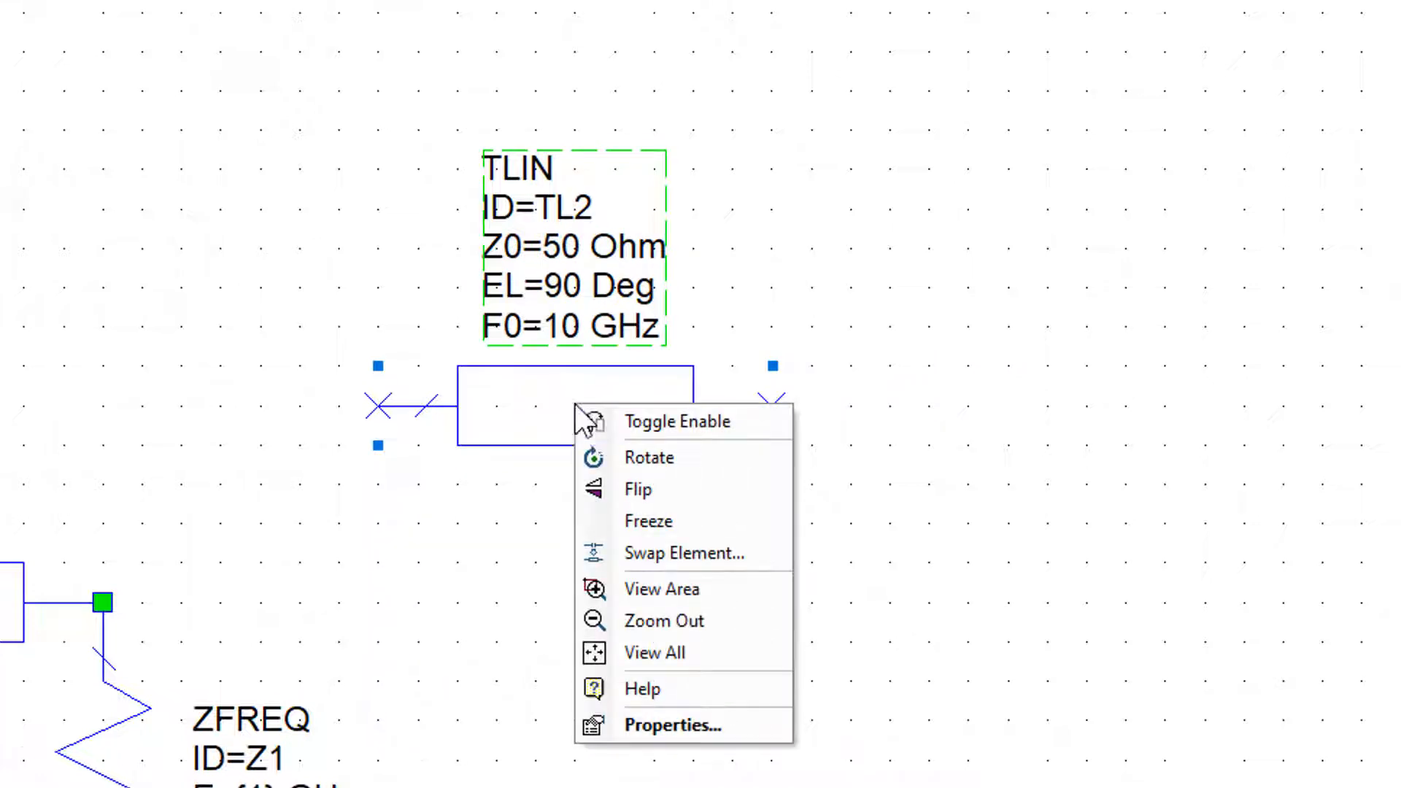
{"action": "left_click", "coordinate": [641, 458]}
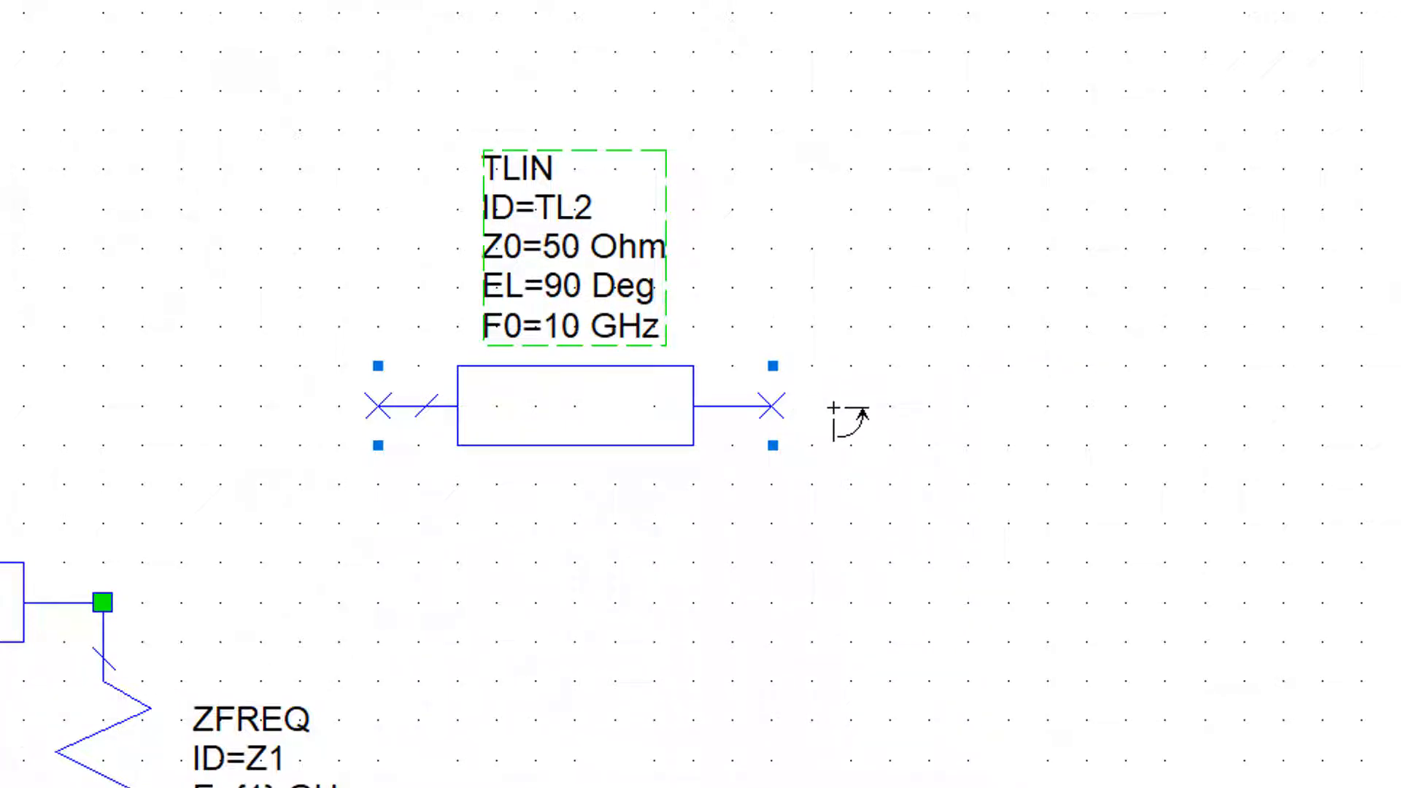
{"action": "left_click_drag", "start_coordinate": [832, 408], "coordinate": [851, 605]}
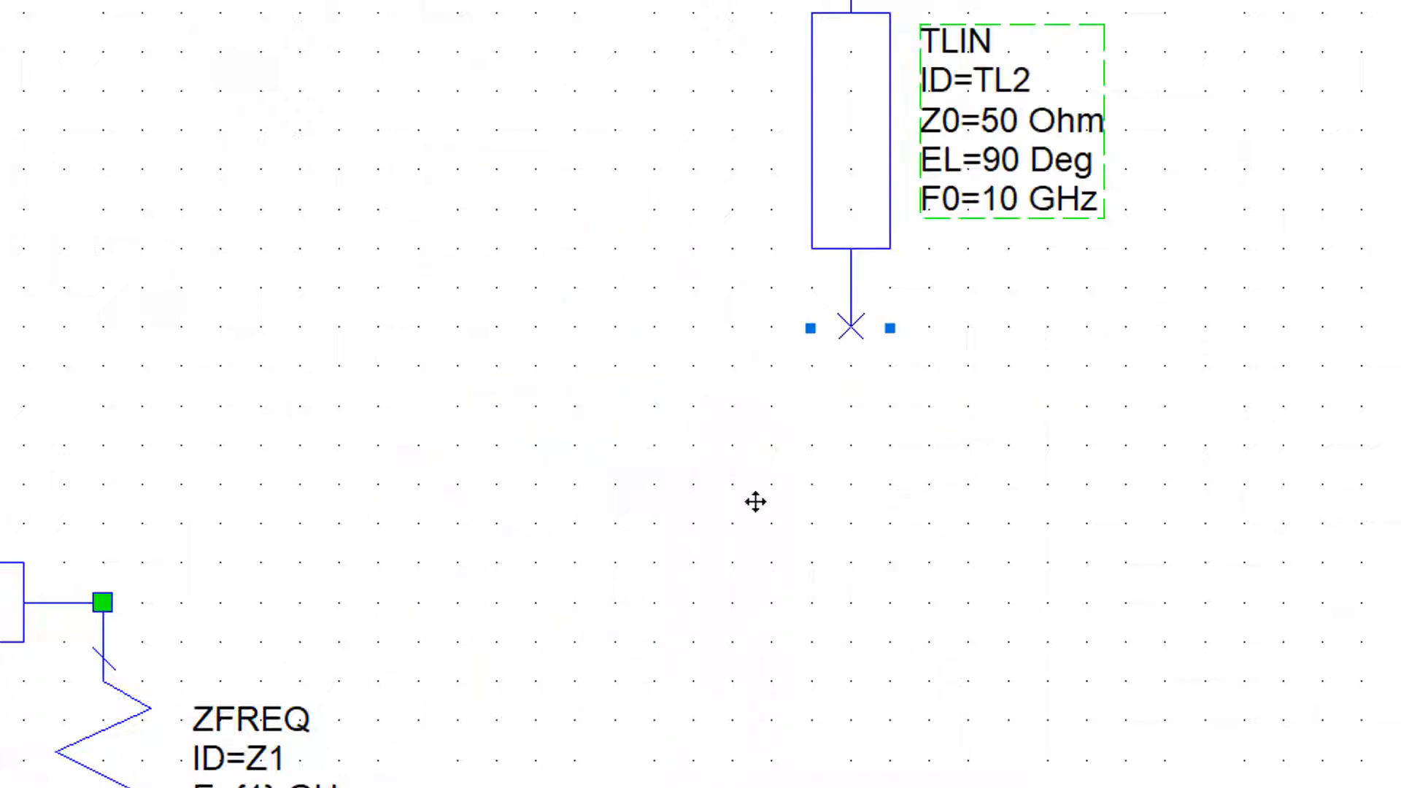
Move the vertical TLIN duplicate down and to the left, into the open area right of the terminated line circuit
{"action": "left_click_drag", "start_coordinate": [755, 502], "coordinate": [717, 526]}
{"action": "left_click", "coordinate": [1026, 507]}
{"action": "left_click", "coordinate": [743, 466]}
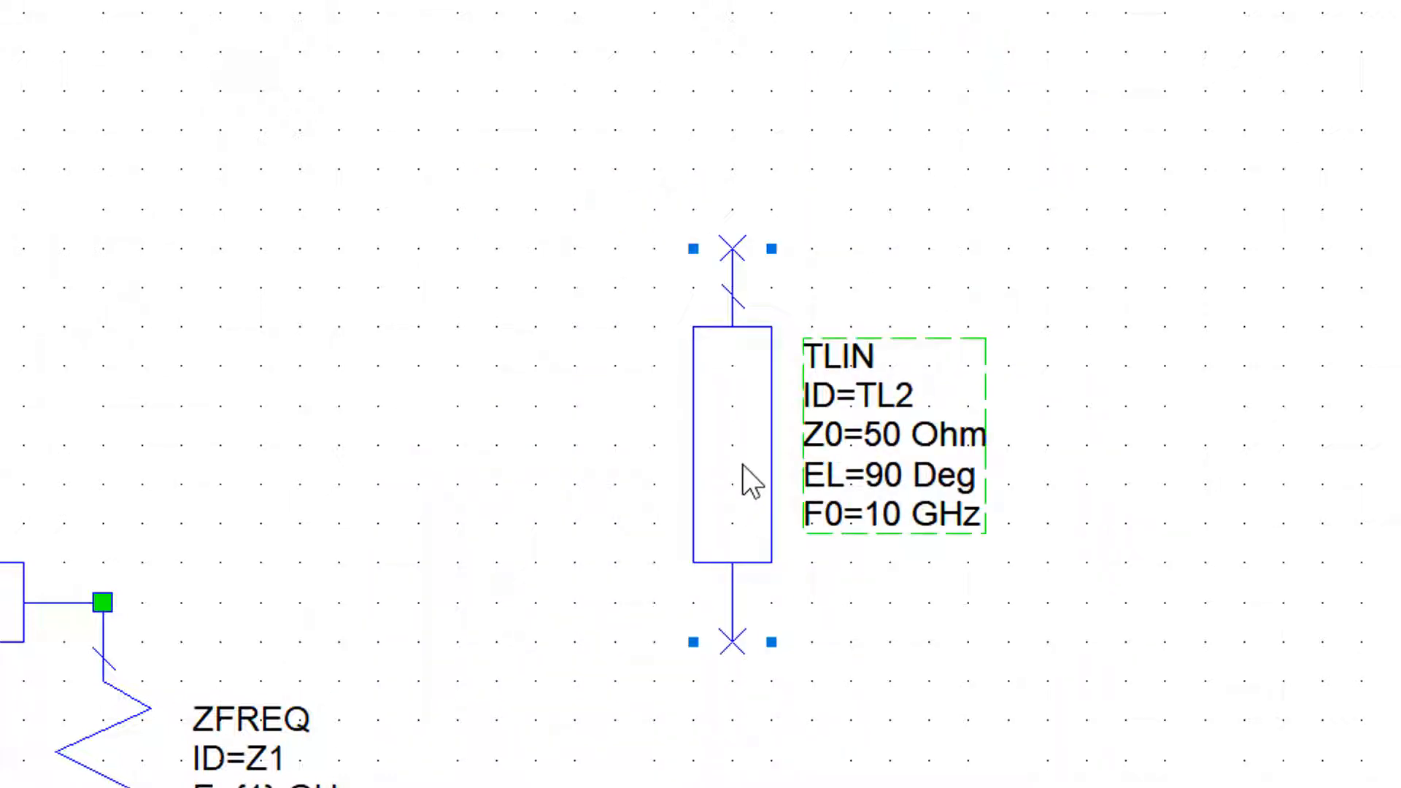
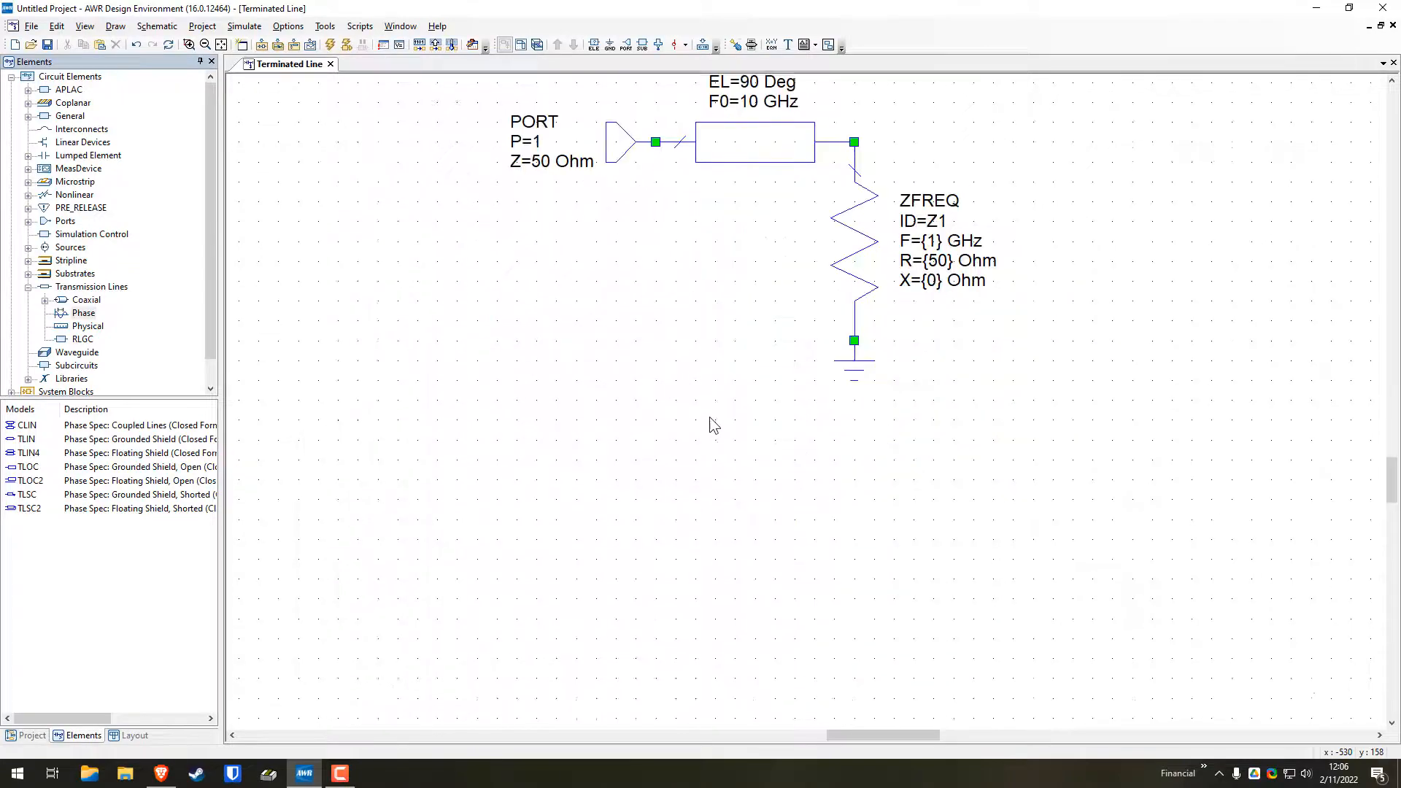
{"action": "scroll", "coordinate": [713, 426], "scroll_direction": "up", "scroll_amount": 2}
{"action": "scroll", "coordinate": [709, 417], "scroll_direction": "up", "scroll_amount": 1}
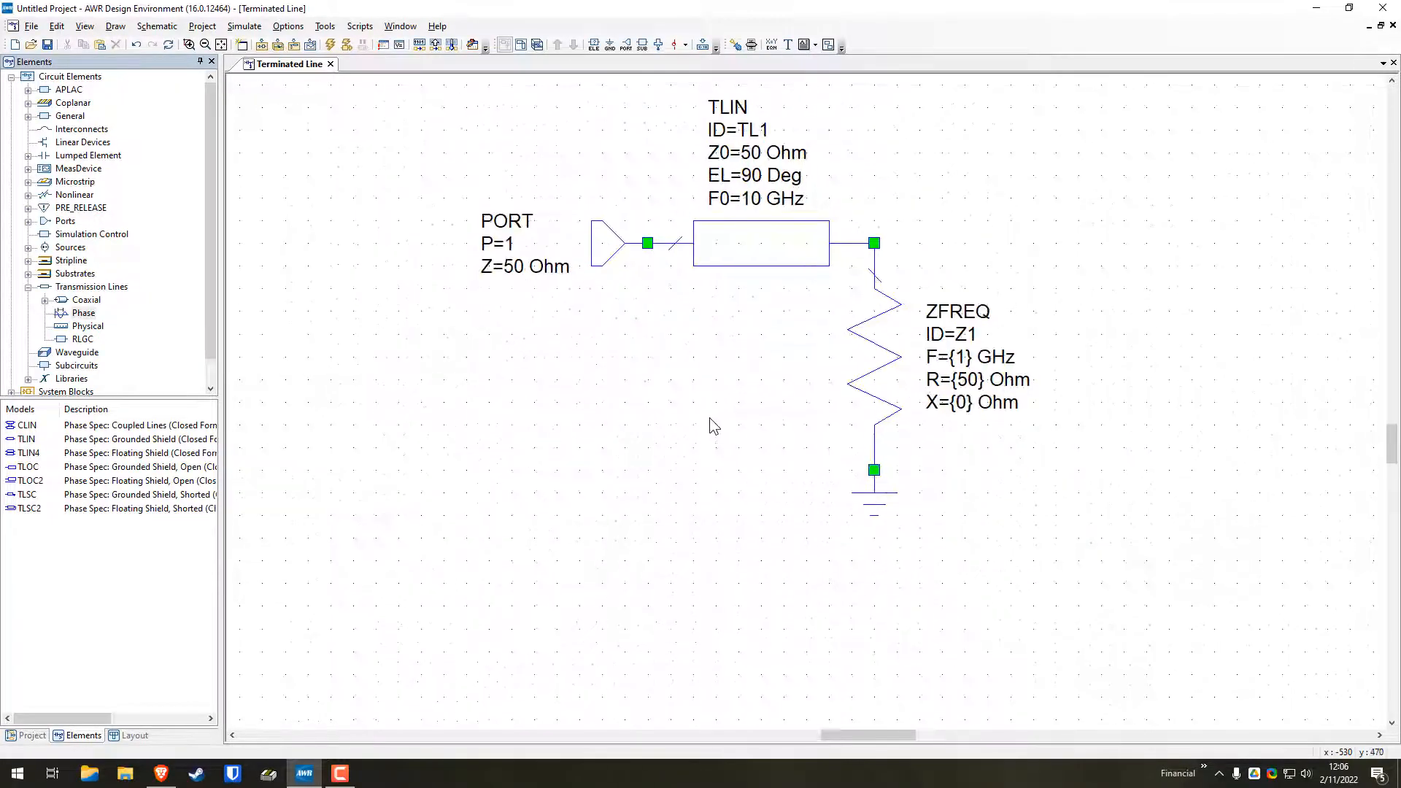
{"action": "scroll", "coordinate": [709, 418], "scroll_direction": "down", "scroll_amount": 2}
{"action": "scroll", "coordinate": [709, 417], "scroll_direction": "up", "scroll_amount": 3}
{"action": "scroll", "coordinate": [709, 418], "scroll_direction": "up", "scroll_amount": 1}
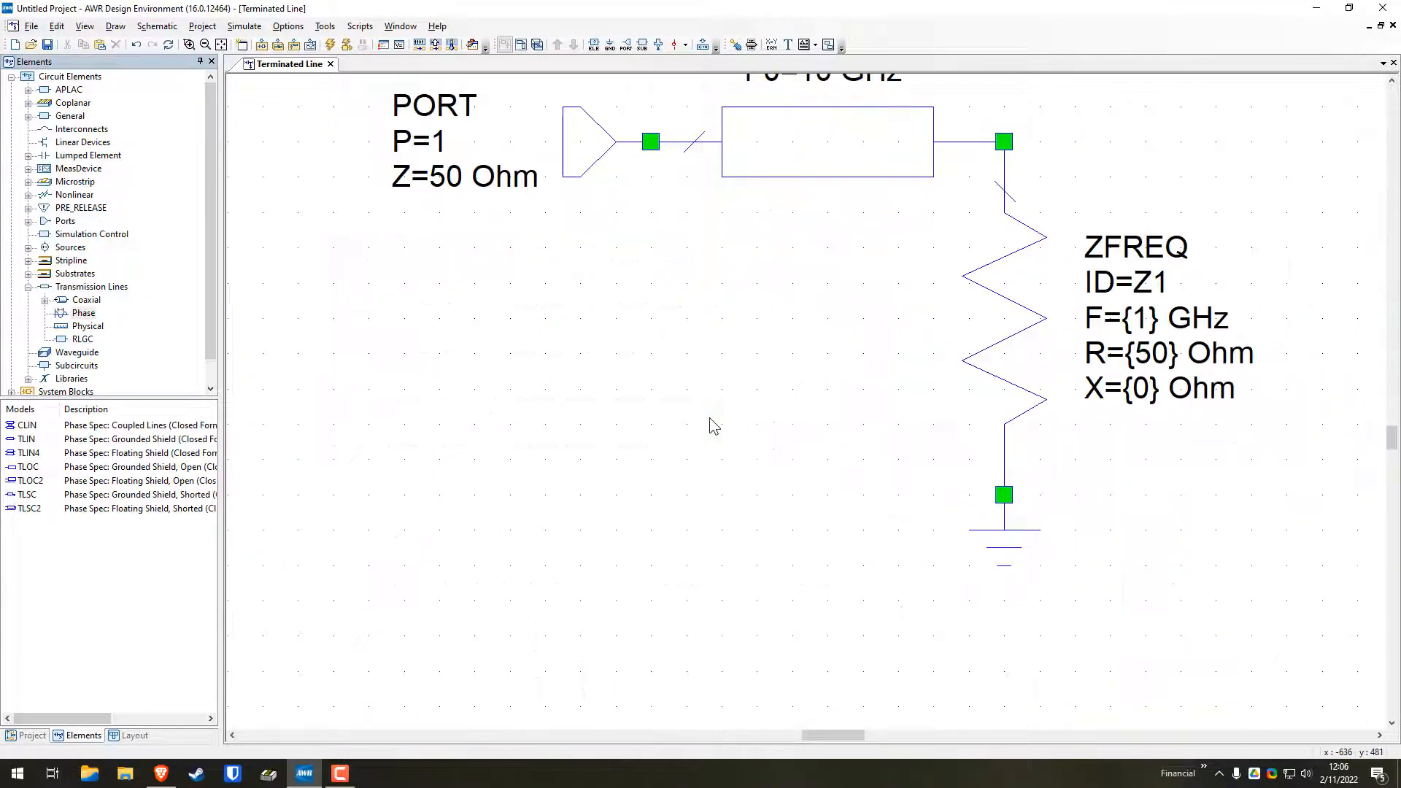
{"action": "scroll", "coordinate": [710, 417], "scroll_direction": "down", "scroll_amount": 4}
{"action": "scroll", "coordinate": [710, 418], "scroll_direction": "up", "scroll_amount": 2}
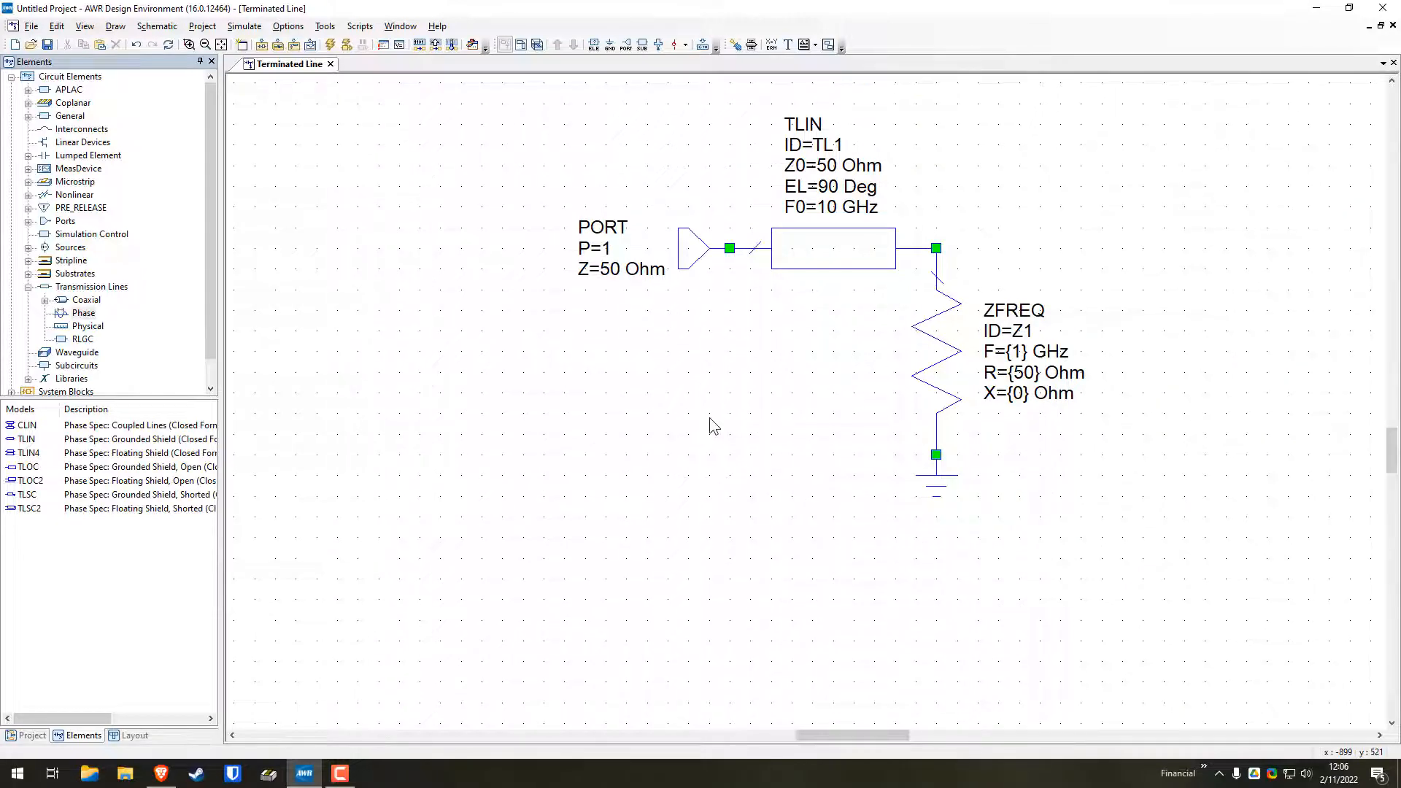
{"action": "scroll", "coordinate": [709, 418], "scroll_direction": "right", "scroll_amount": 1}
{"action": "scroll", "coordinate": [709, 418], "scroll_direction": "left", "scroll_amount": 1}
{"action": "scroll", "coordinate": [709, 417], "scroll_direction": "right", "scroll_amount": 1}
{"action": "scroll", "coordinate": [709, 417], "scroll_direction": "left", "scroll_amount": 3}
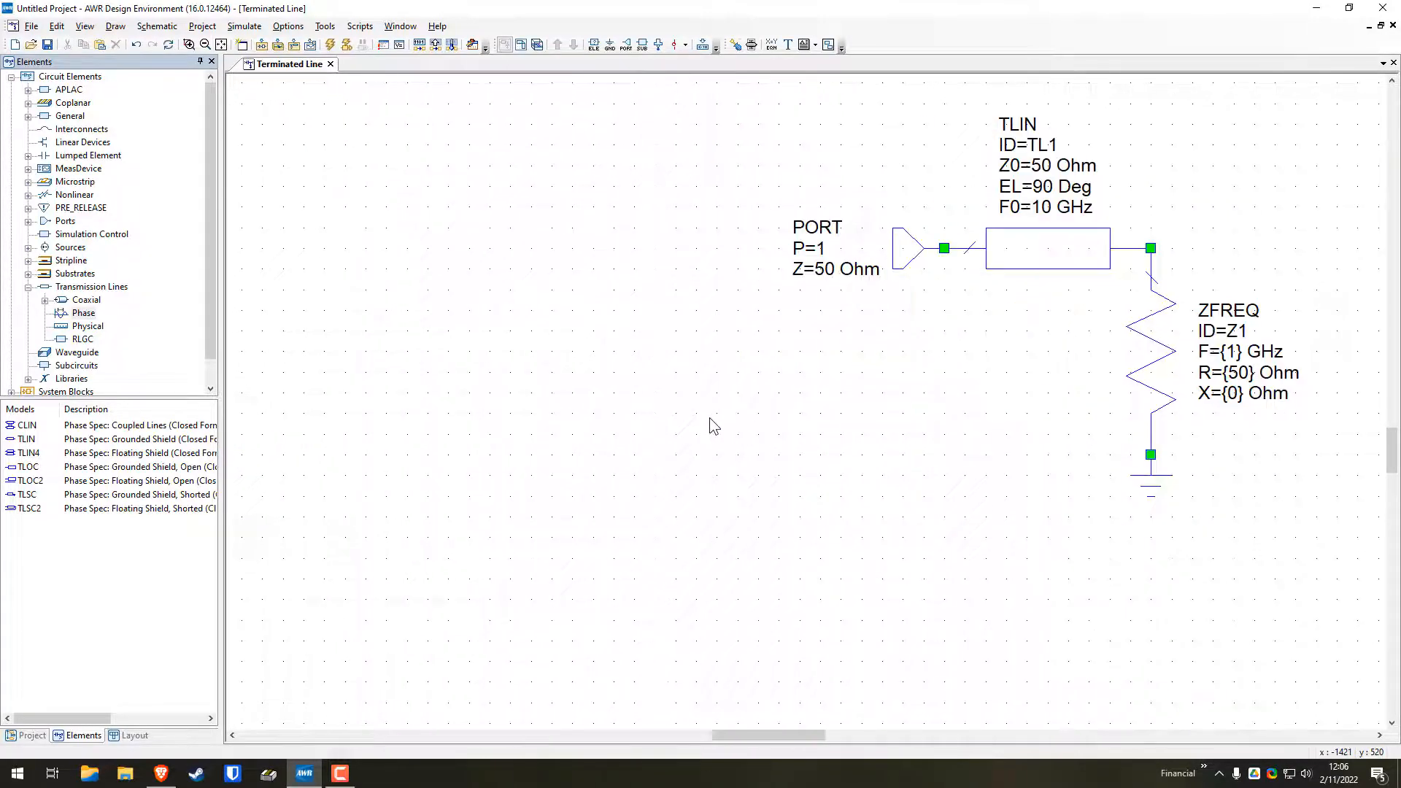
{"action": "scroll", "coordinate": [714, 426], "scroll_direction": "right", "scroll_amount": 3}
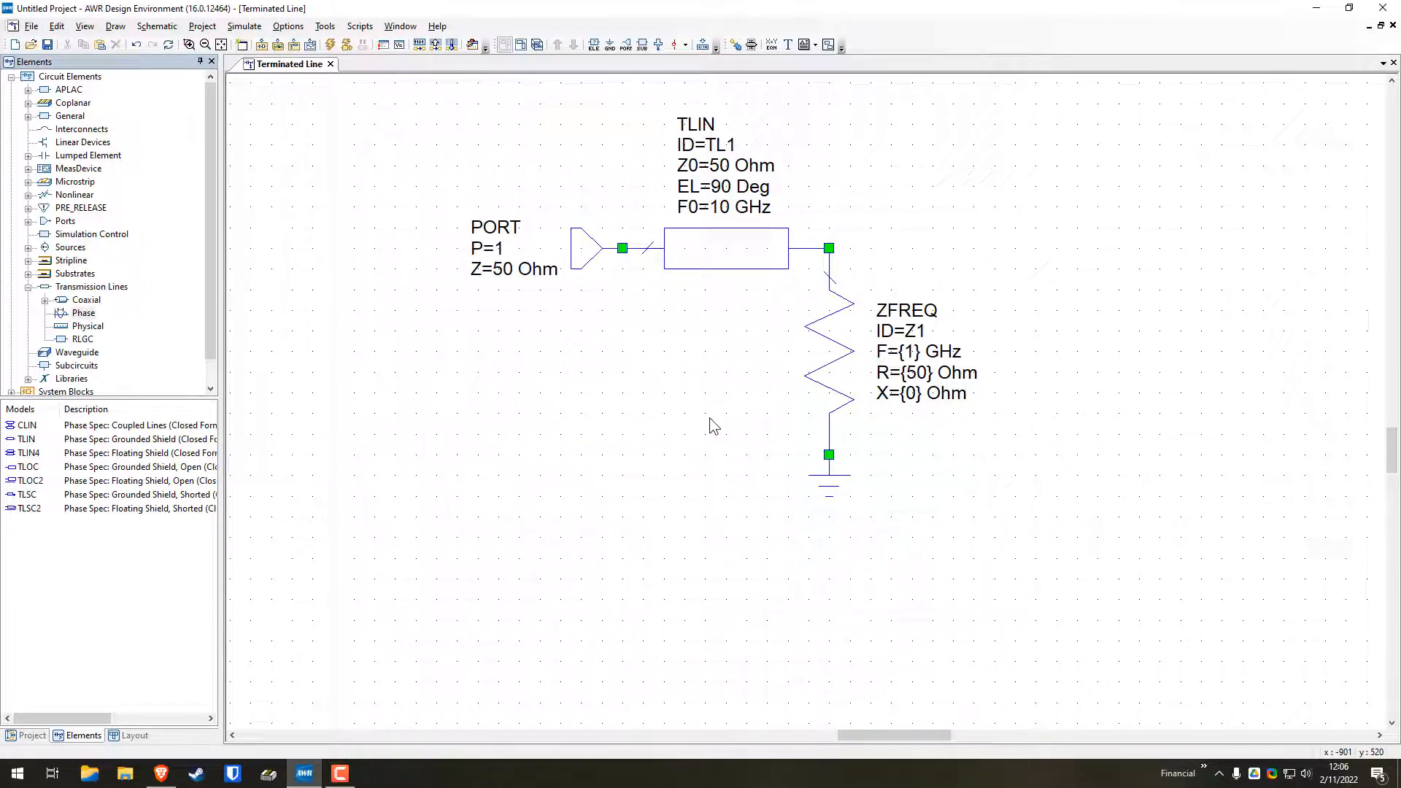
{"action": "left_click_drag", "start_coordinate": [709, 375], "coordinate": [743, 436]}
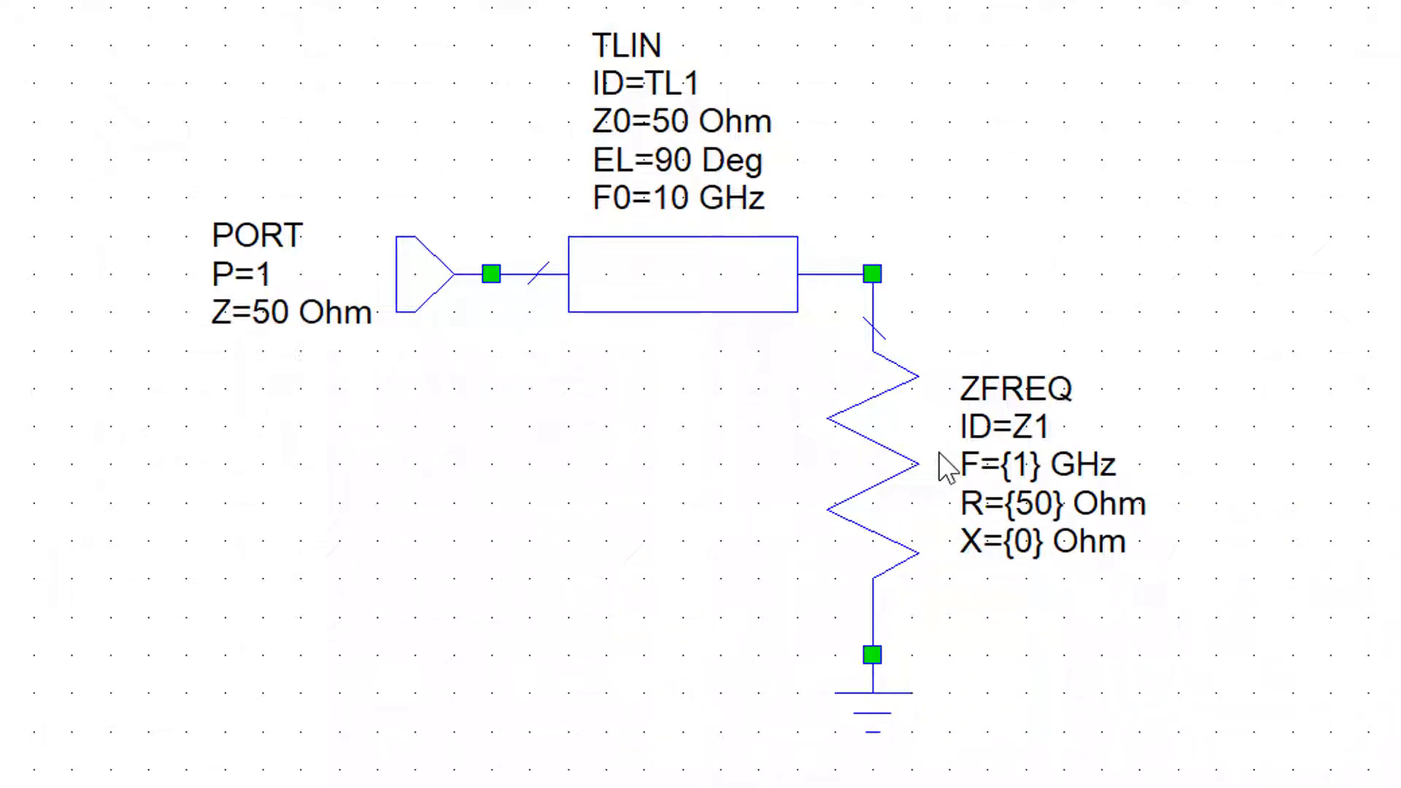
Set the TLIN line's electrical length EL to 180 degrees and its reference frequency F0 to 2.4 GHz
{"action": "left_click", "coordinate": [669, 165]}
{"action": "left_click", "coordinate": [670, 165]}
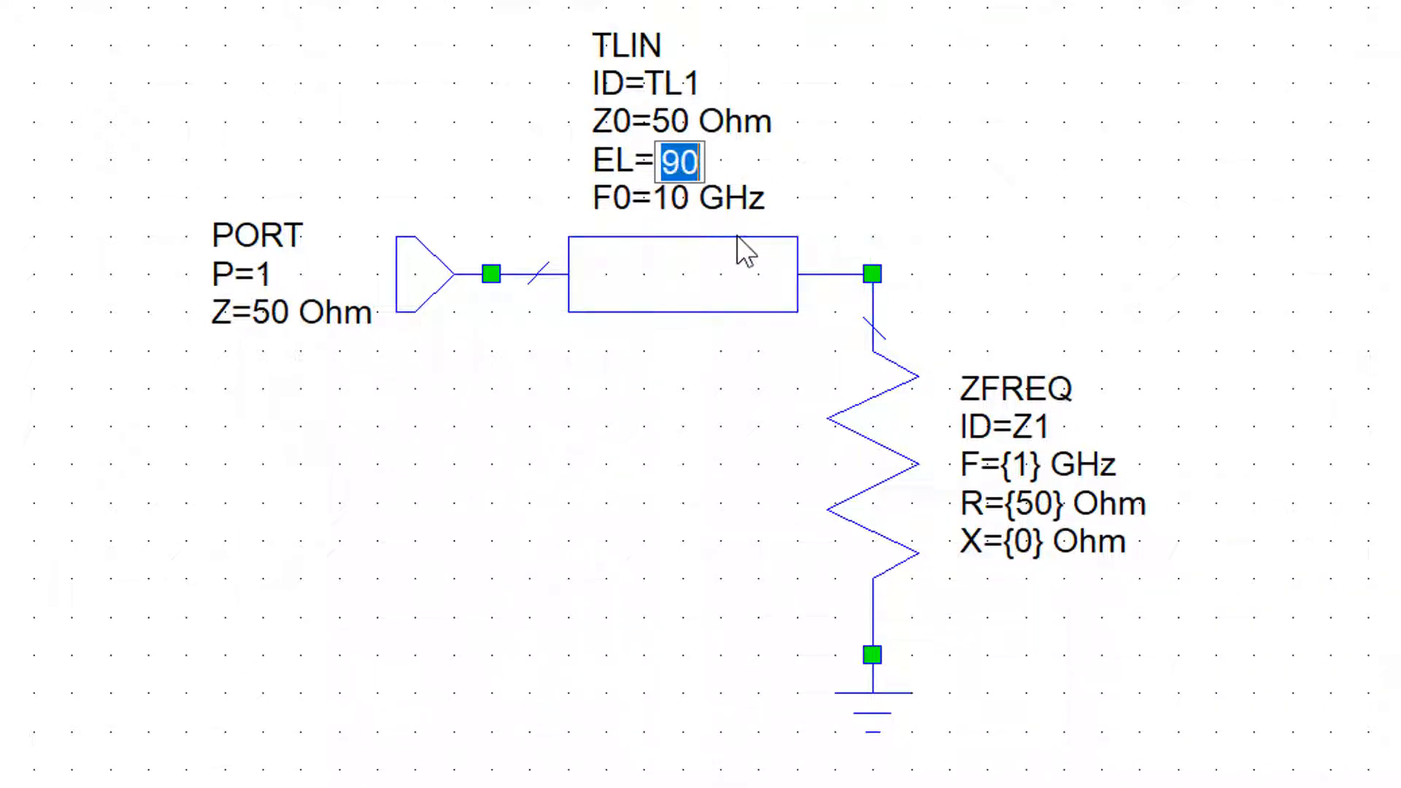
{"action": "type", "text": "180"}
{"action": "key", "text": "Return"}
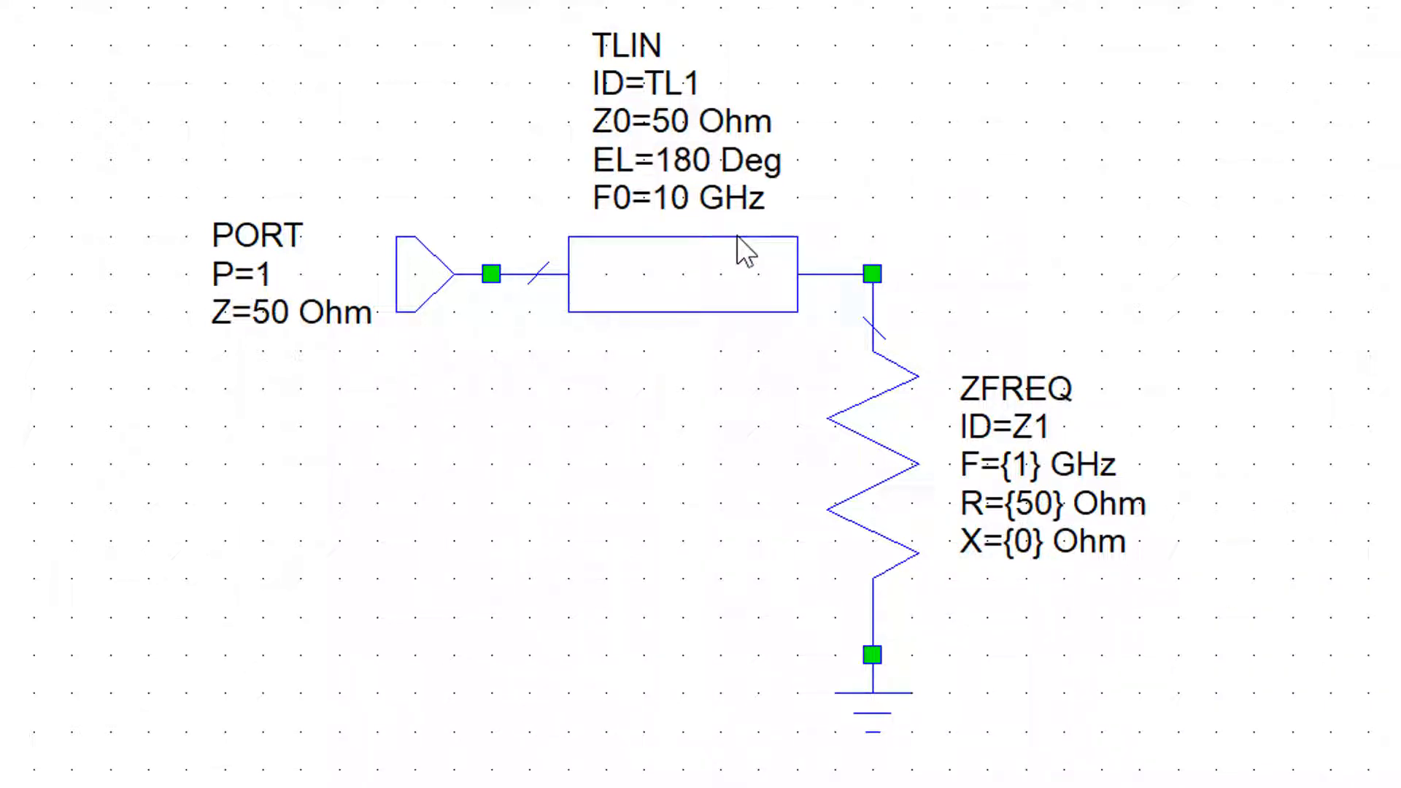
{"action": "left_click", "coordinate": [686, 196]}
{"action": "type", "text": "2.4"}
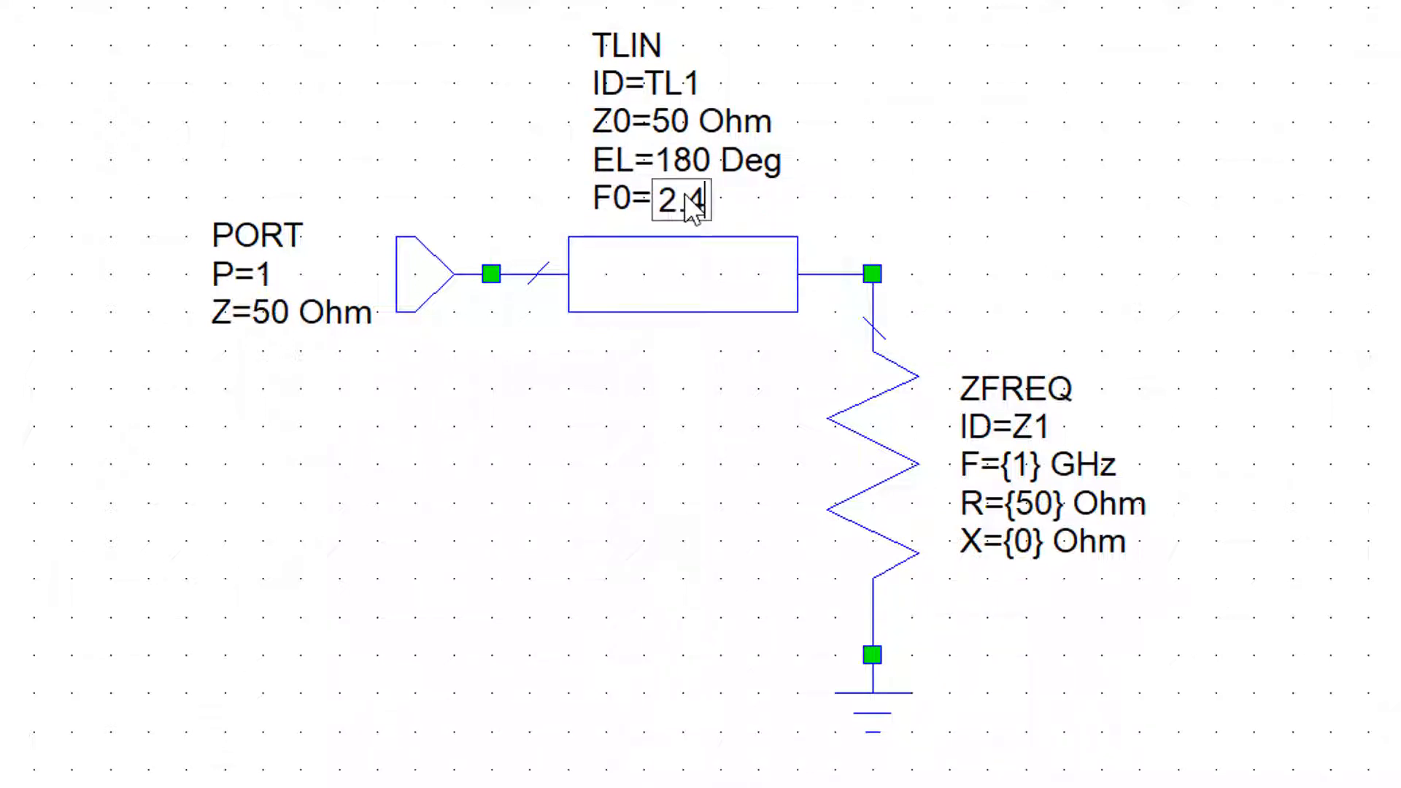
{"action": "key", "text": "Return"}
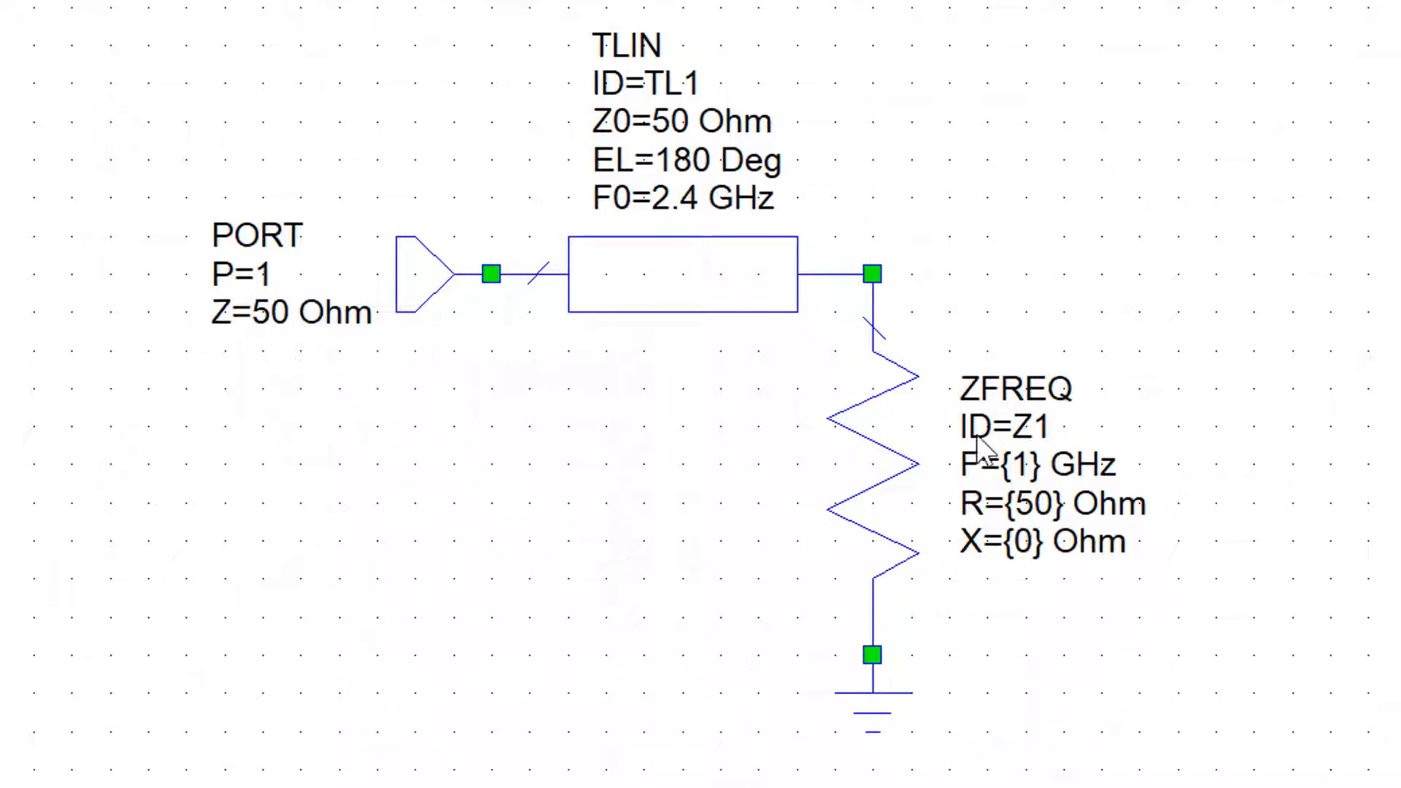
Set the ZFREQ load's frequency F to {2.4} GHz, keeping the braces around the value
{"action": "left_click", "coordinate": [1036, 473]}
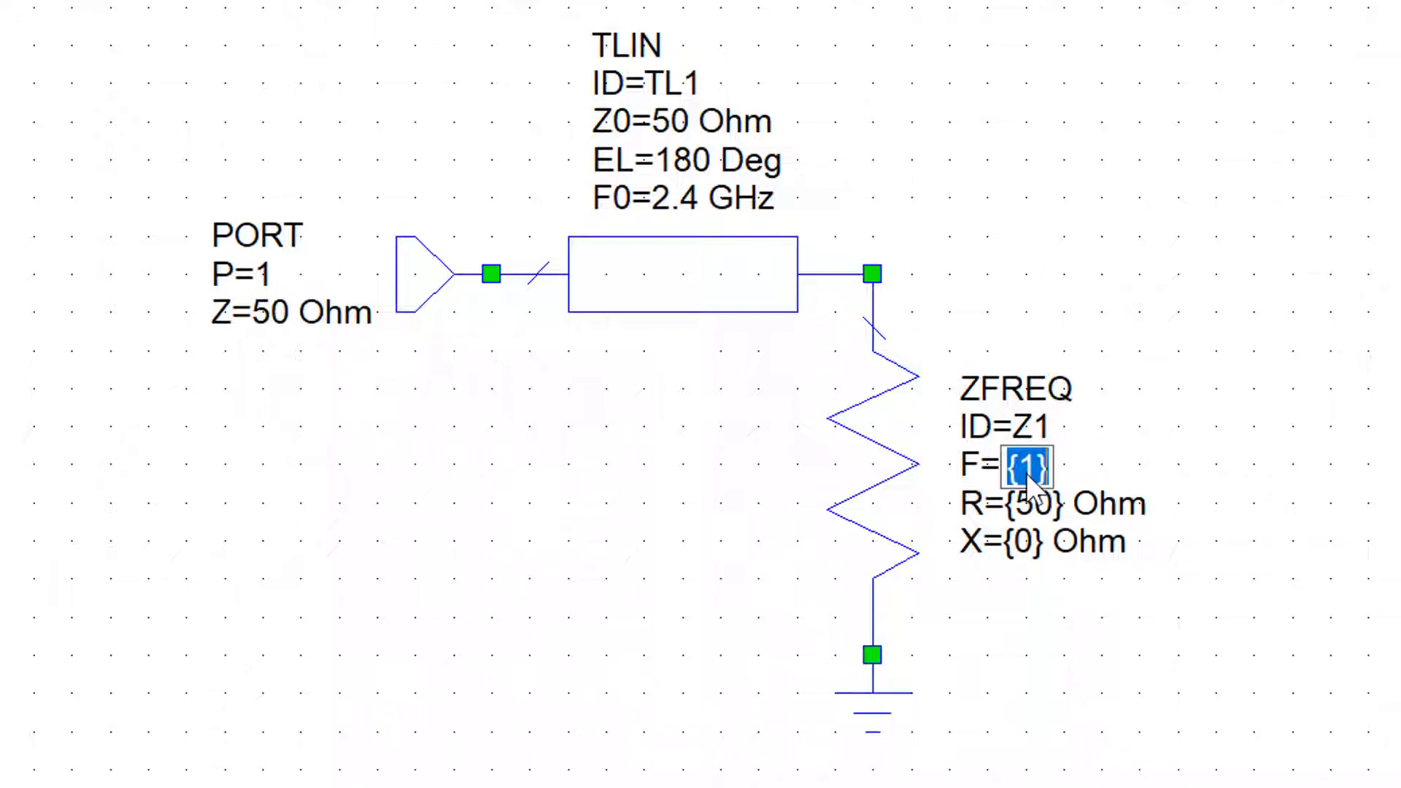
{"action": "left_click", "coordinate": [1038, 474]}
{"action": "key", "text": "BackSpace"}
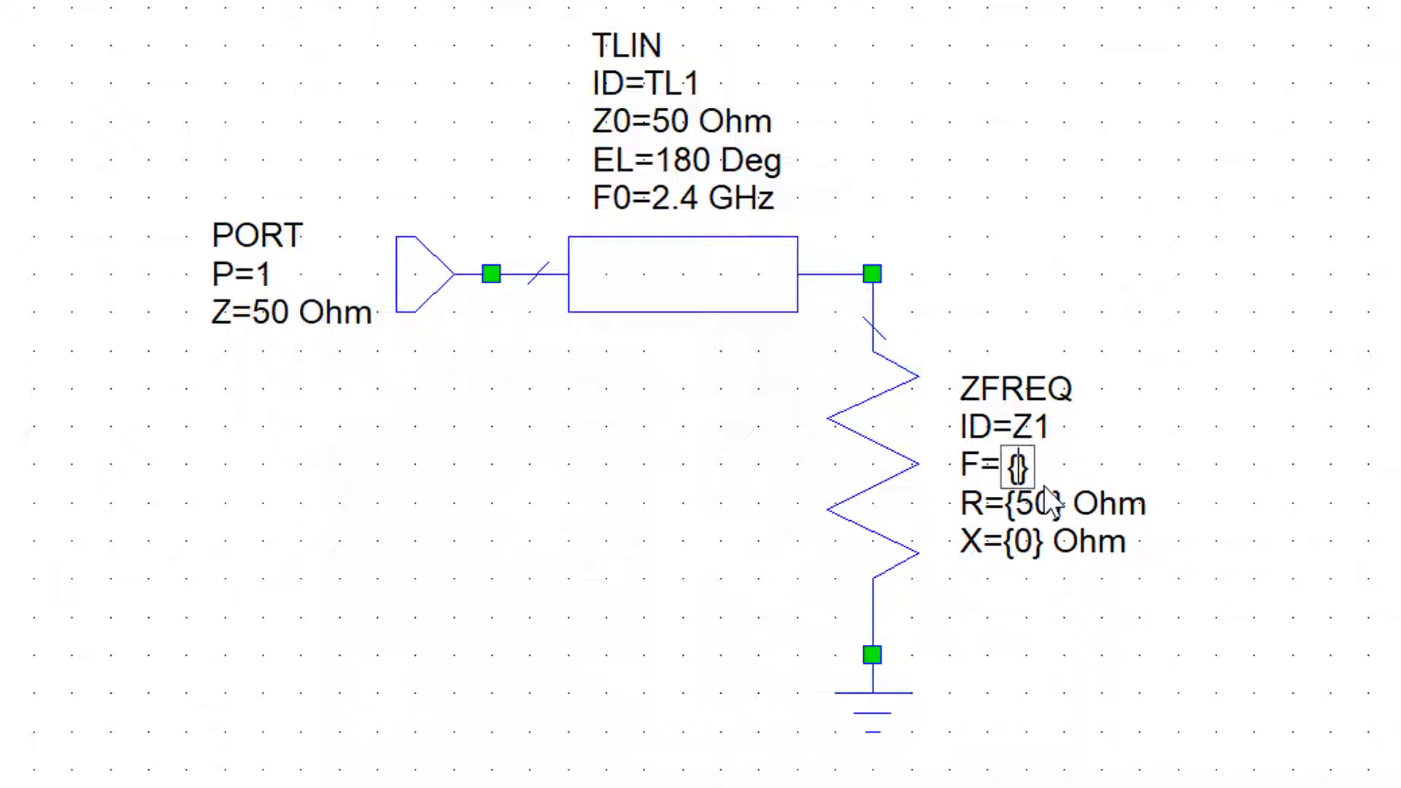
{"action": "type", "text": "2.4"}
{"action": "left_click", "coordinate": [1045, 690]}
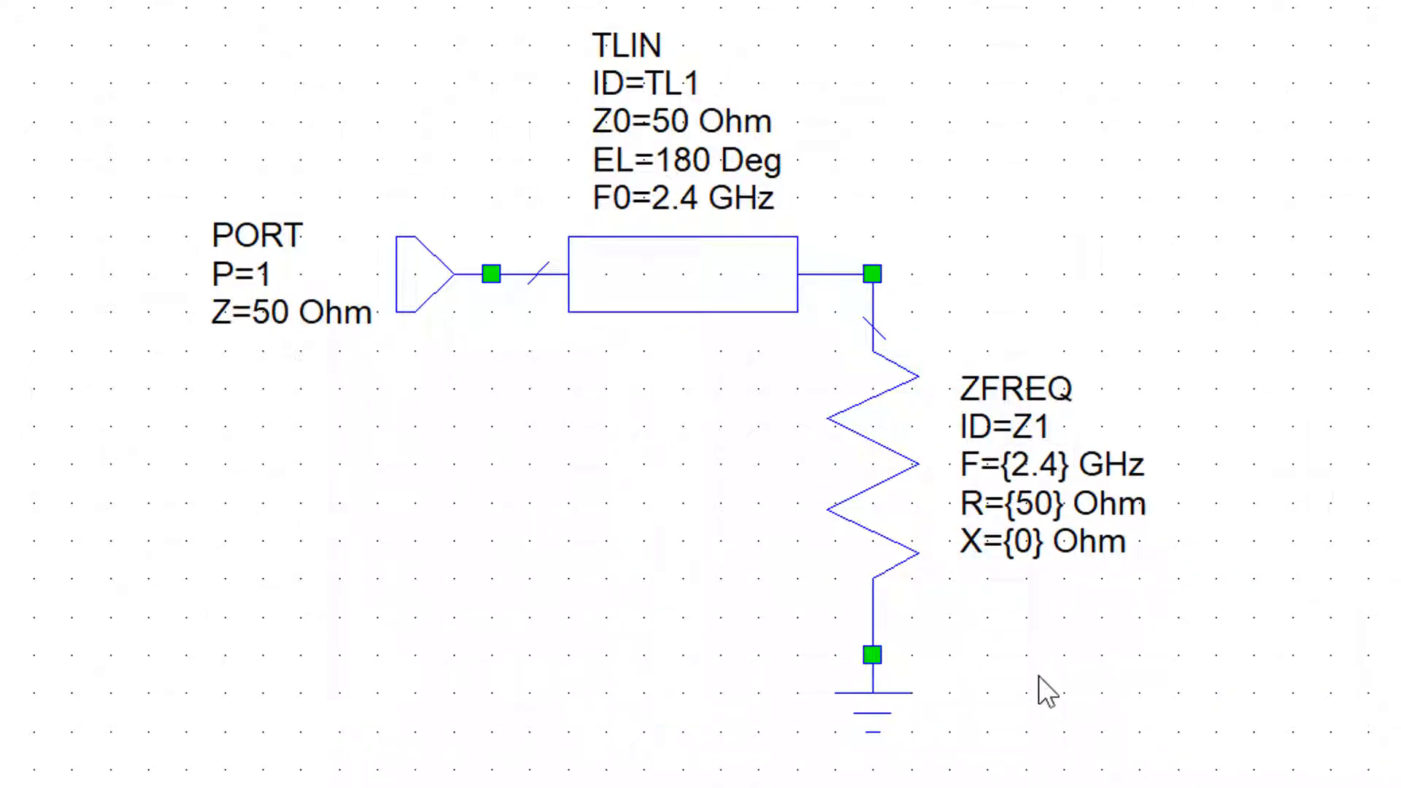
Set the ZFREQ load's resistance R to {75} Ohm, keeping the braces around the value
{"action": "double_click", "coordinate": [1040, 503]}
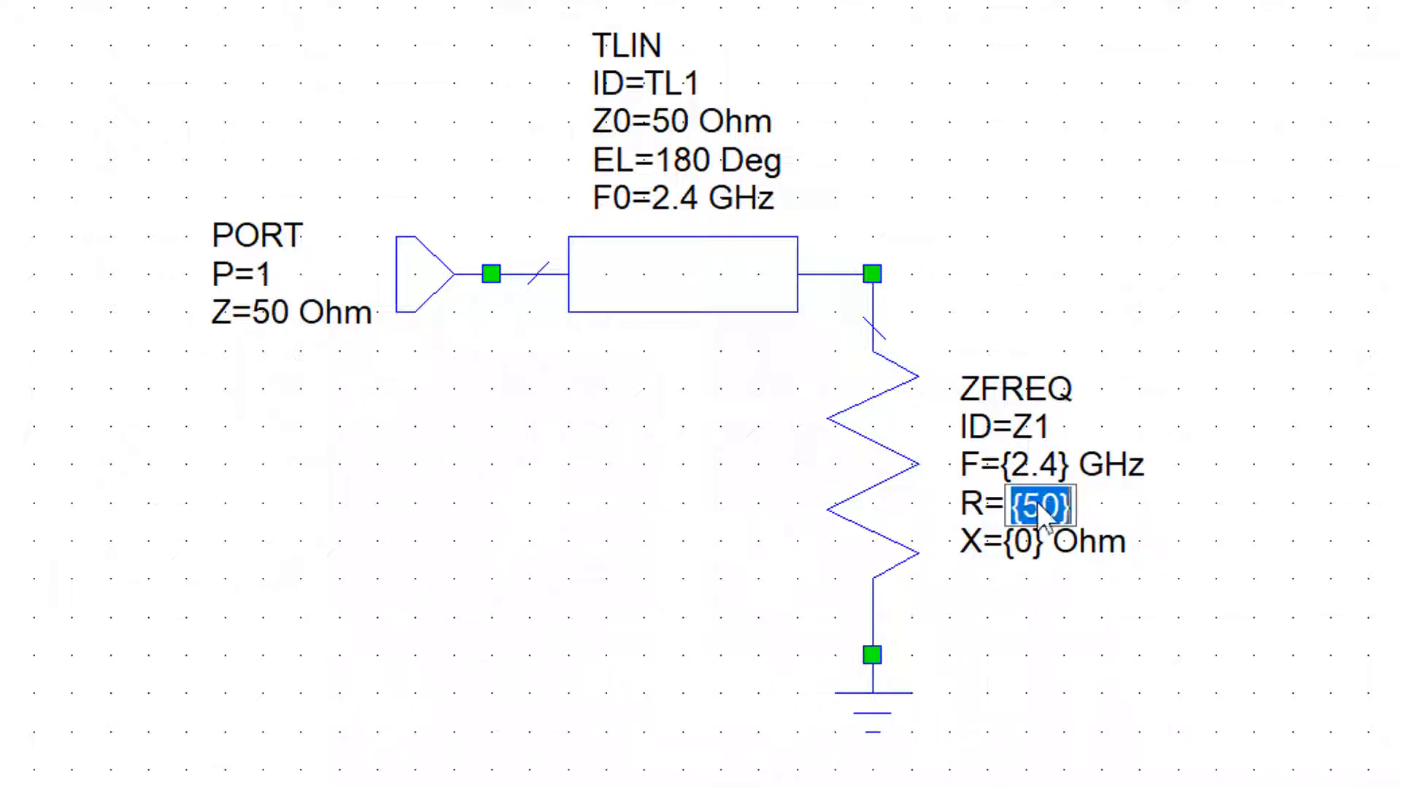
{"action": "left_click", "coordinate": [1042, 505]}
{"action": "key", "text": "BackSpace"}
{"action": "key", "text": "BackSpace"}
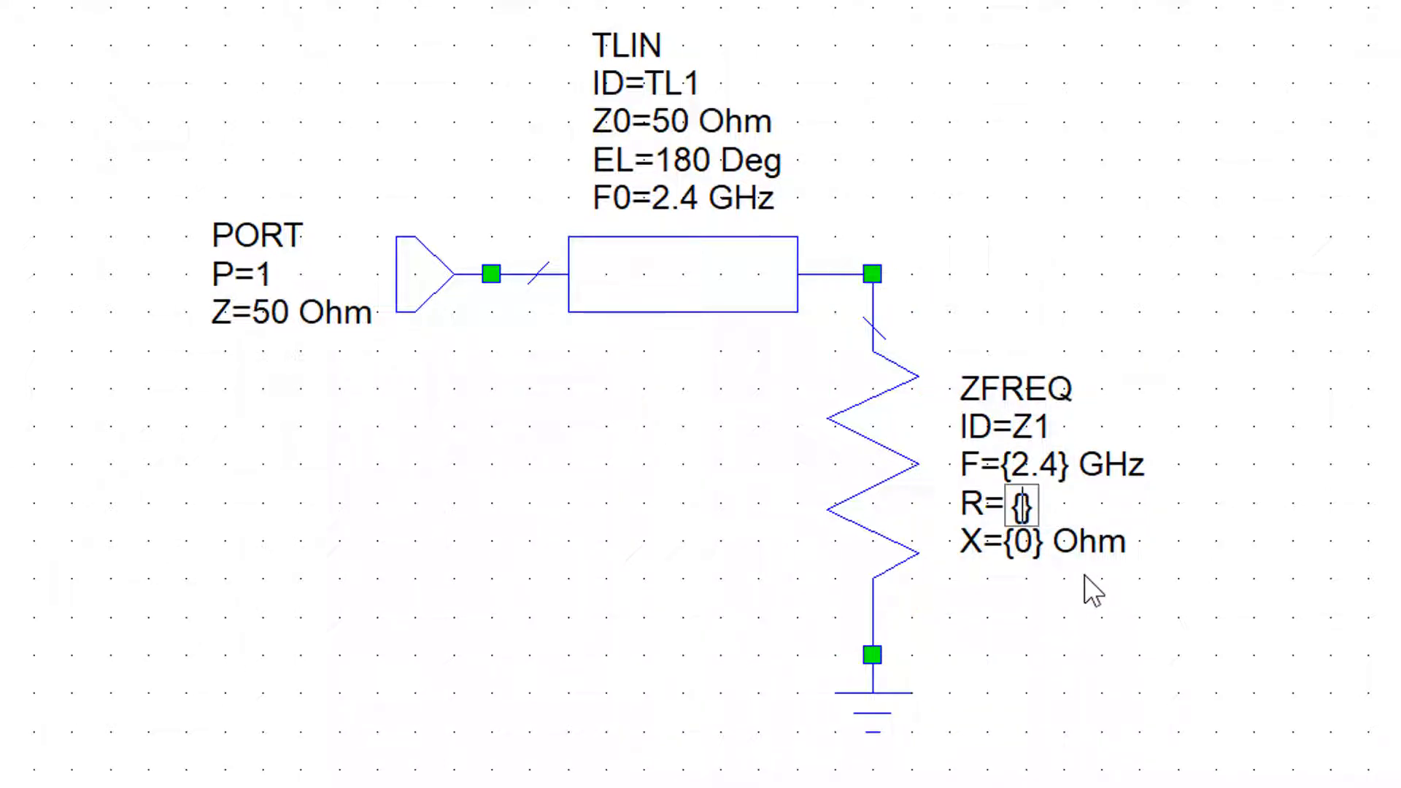
{"action": "type", "text": "75"}
{"action": "key", "text": "Return"}
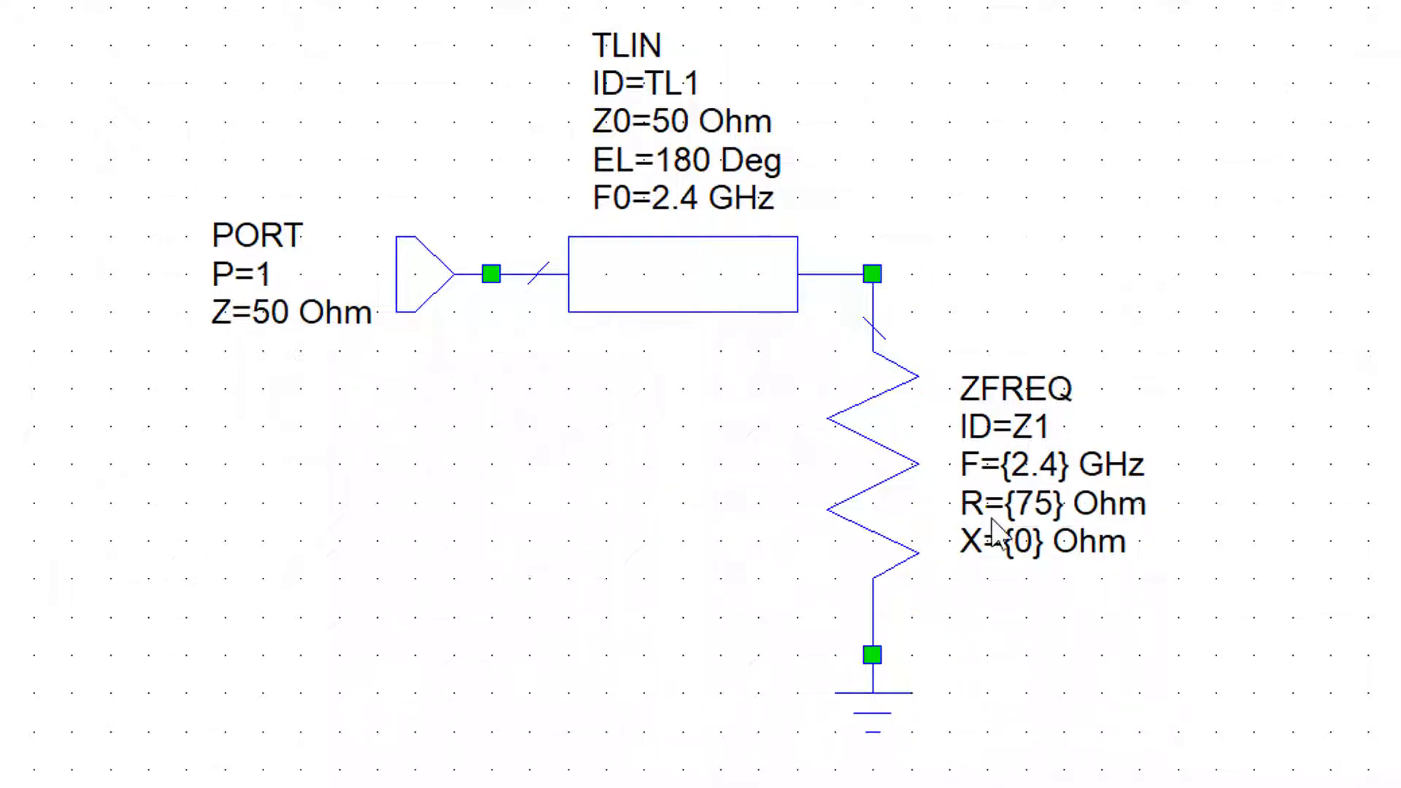
Set the ZFREQ load's reactance X to {25} Ohm, keeping the braces around the value
{"action": "double_click", "coordinate": [1040, 546]}
{"action": "left_click", "coordinate": [1043, 549]}
{"action": "key", "text": "BackSpace"}
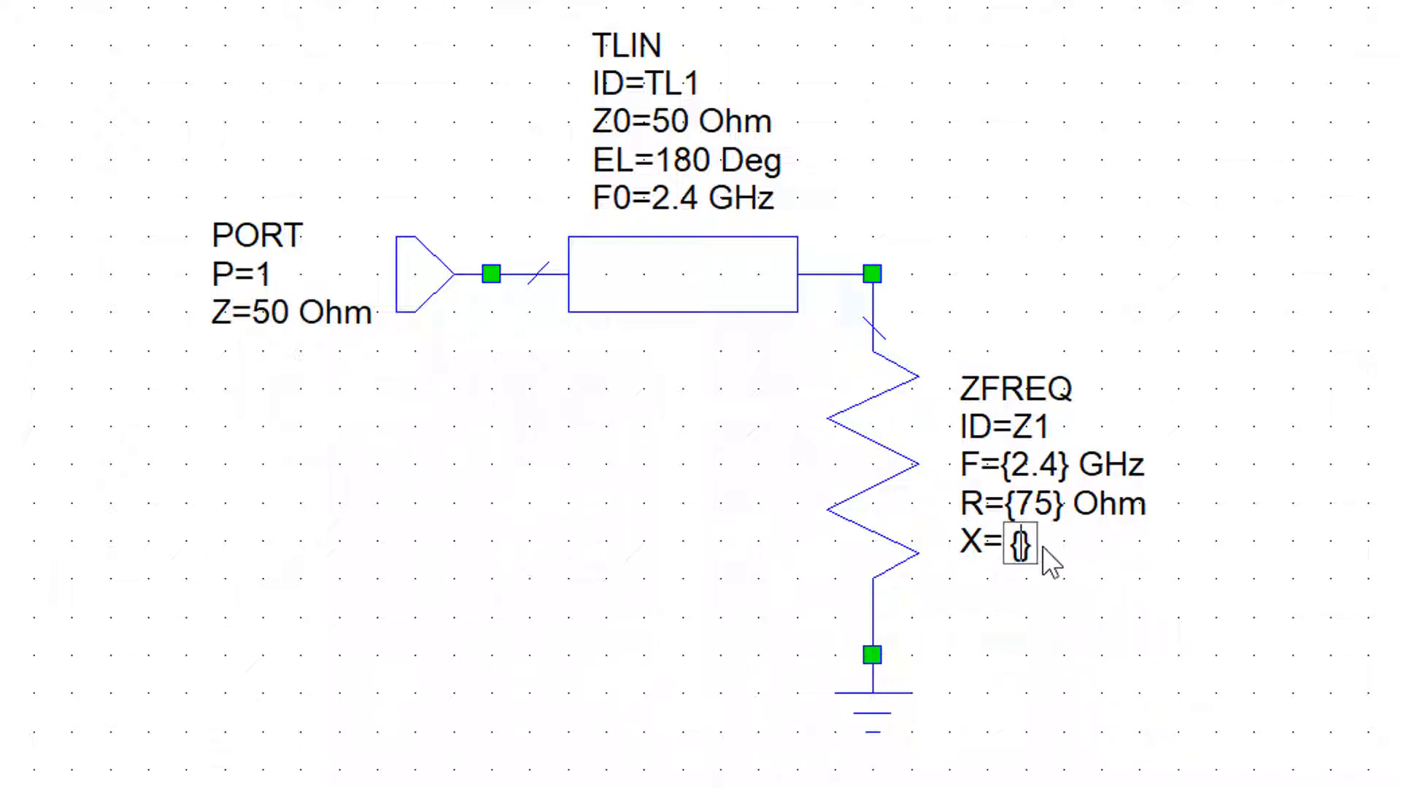
{"action": "type", "text": "25"}
{"action": "key", "text": "Return"}
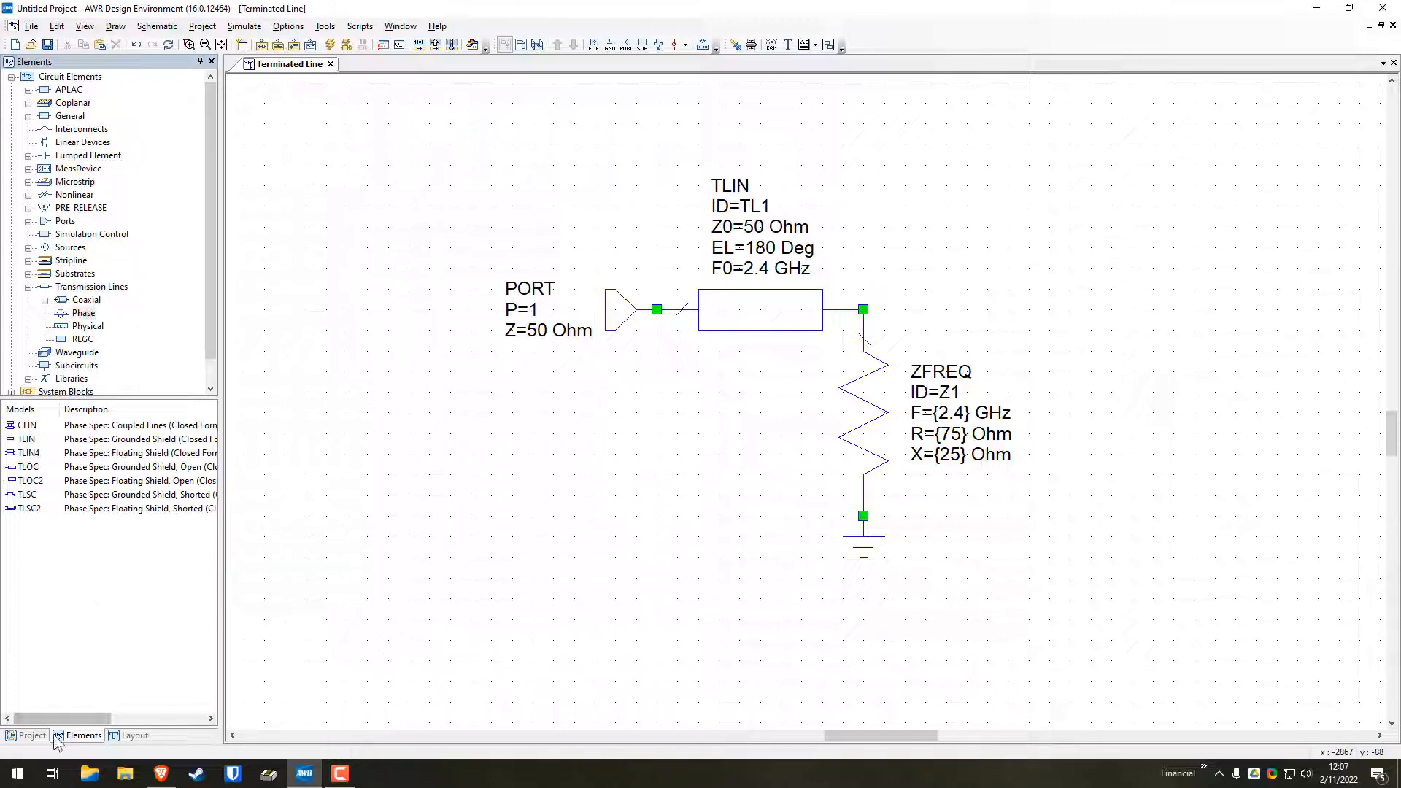
Create a new Smith Chart graph named Input Impedance in the project
{"action": "left_click", "coordinate": [27, 735]}
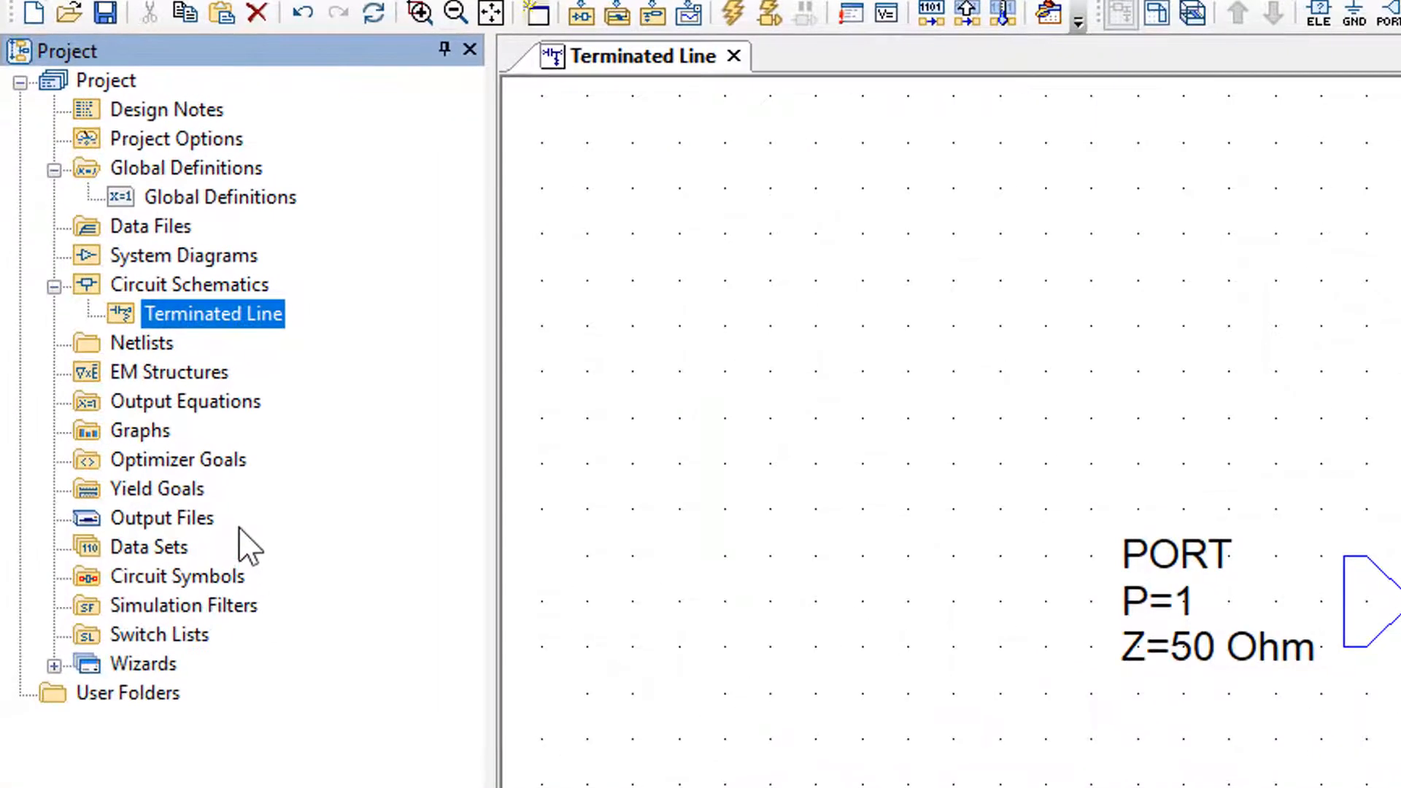
{"action": "right_click", "coordinate": [144, 436]}
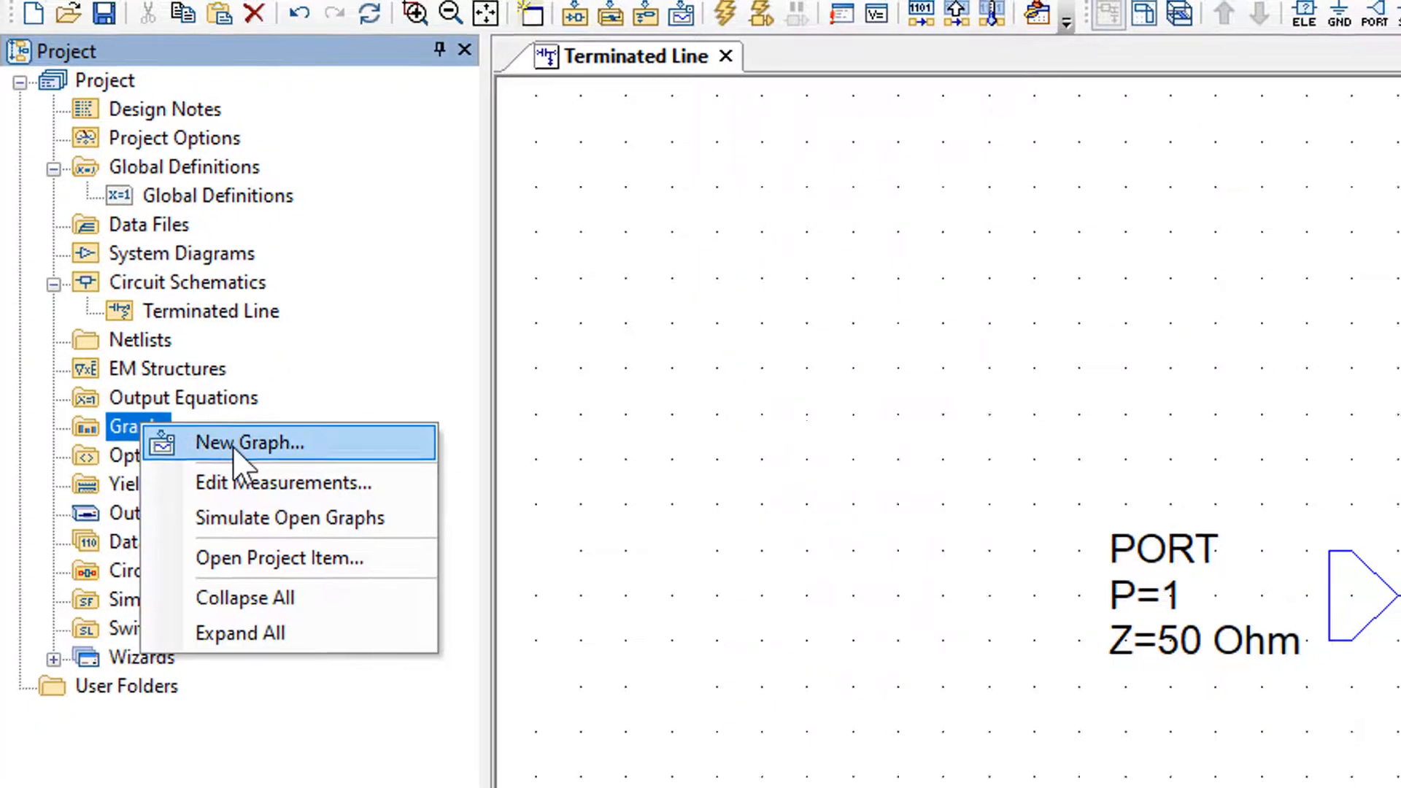
{"action": "left_click", "coordinate": [208, 447]}
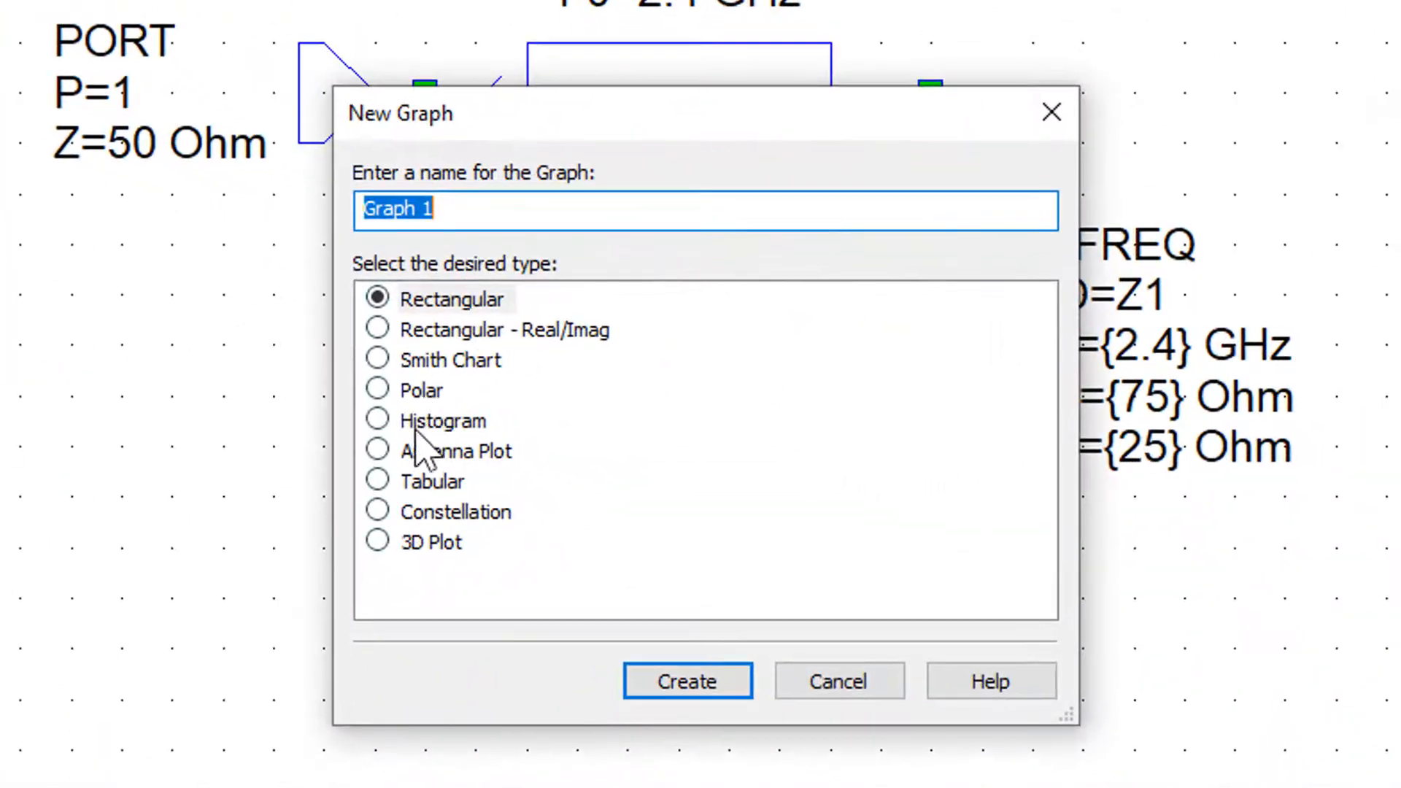
{"action": "left_click", "coordinate": [645, 416]}
{"action": "left_click_drag", "start_coordinate": [754, 209], "coordinate": [243, 213]}
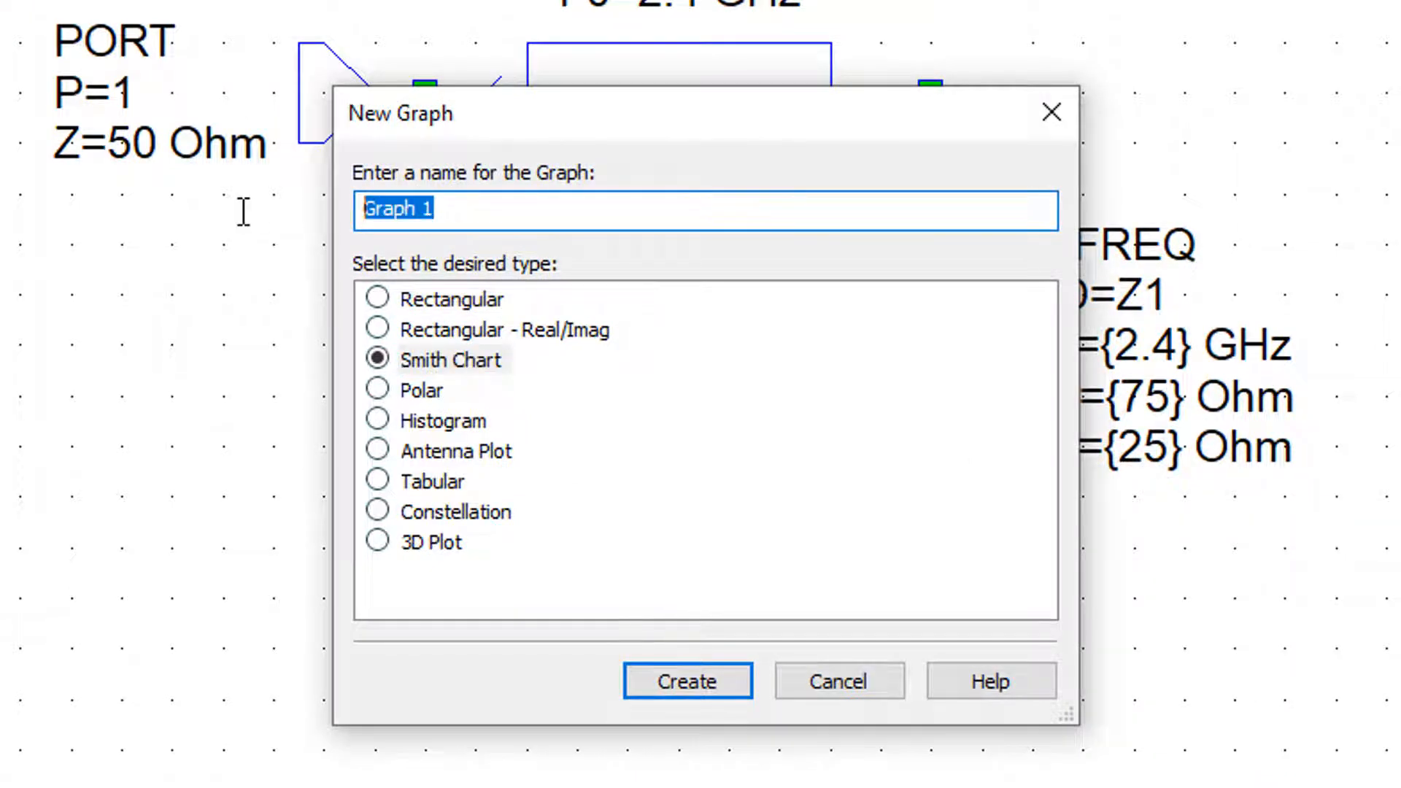
{"action": "type", "text": "Input Impedan"}
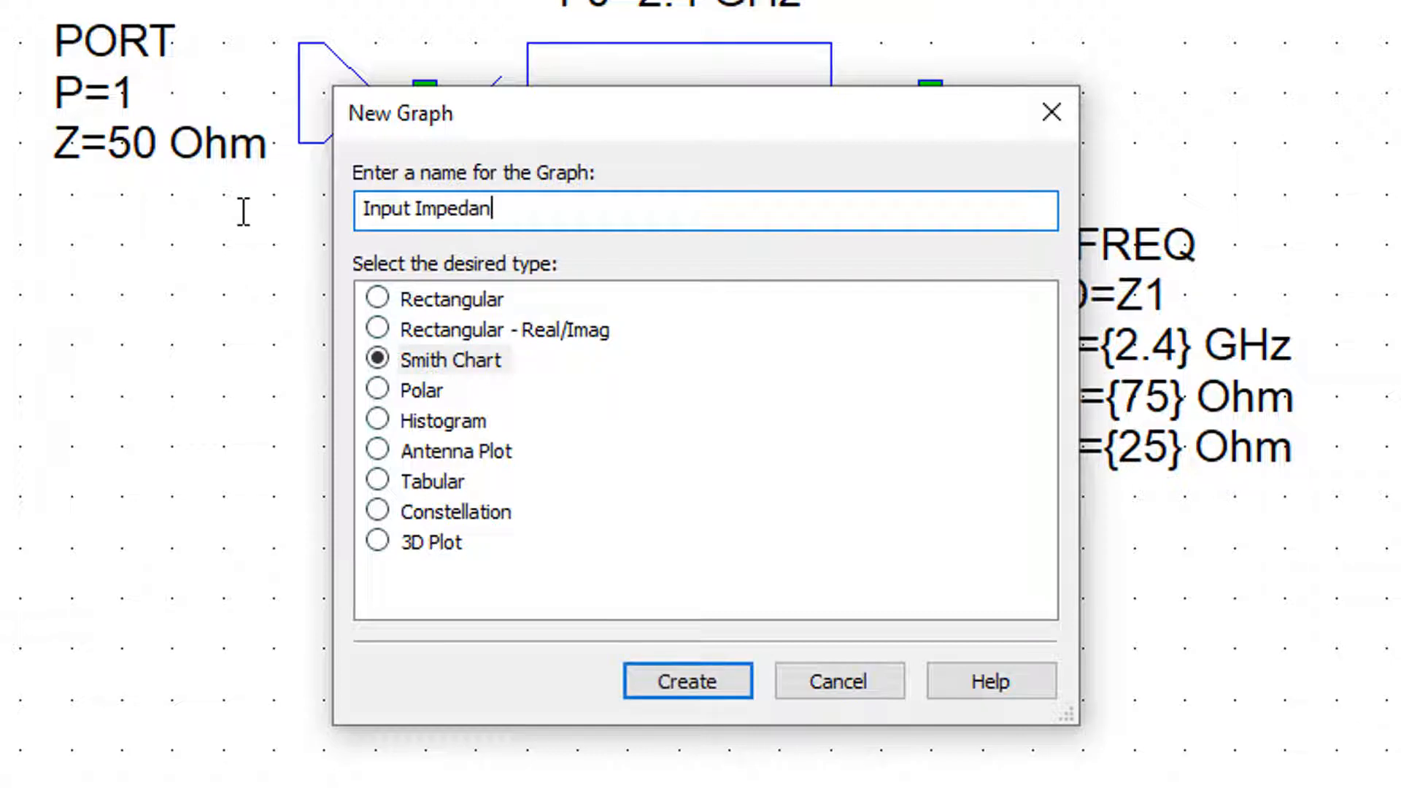
{"action": "type", "text": "ce"}
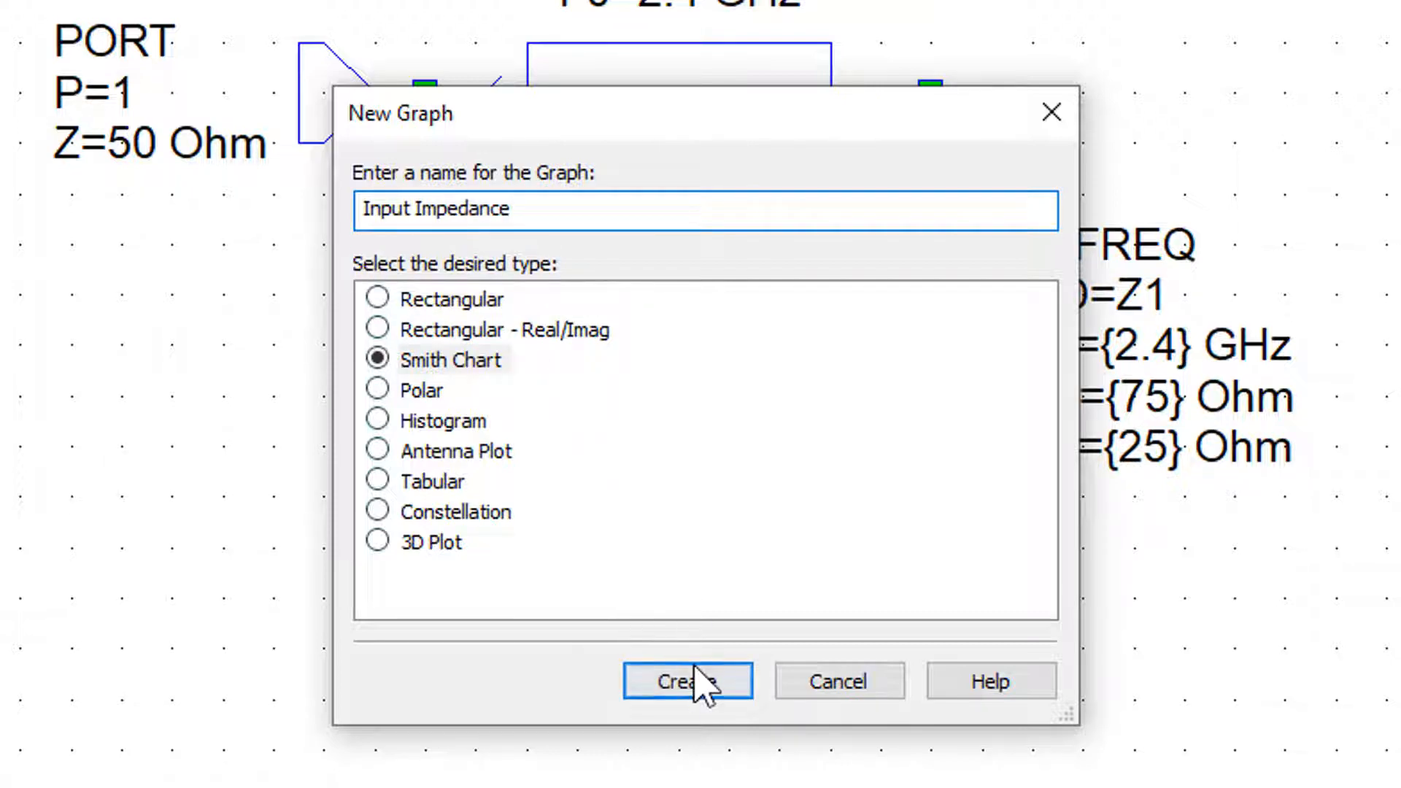
{"action": "left_click", "coordinate": [697, 681]}
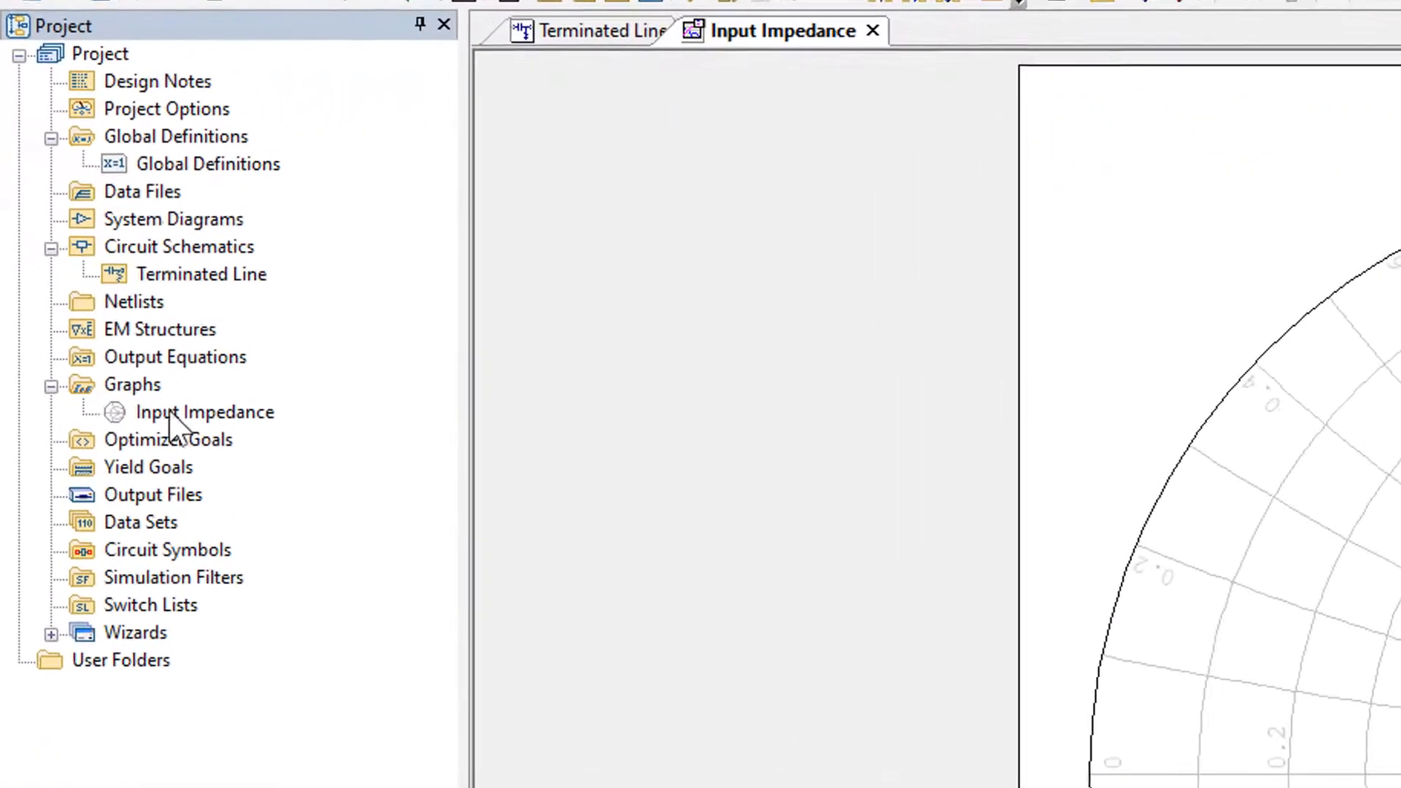
{"action": "left_click", "coordinate": [81, 245]}
{"action": "right_click", "coordinate": [173, 415]}
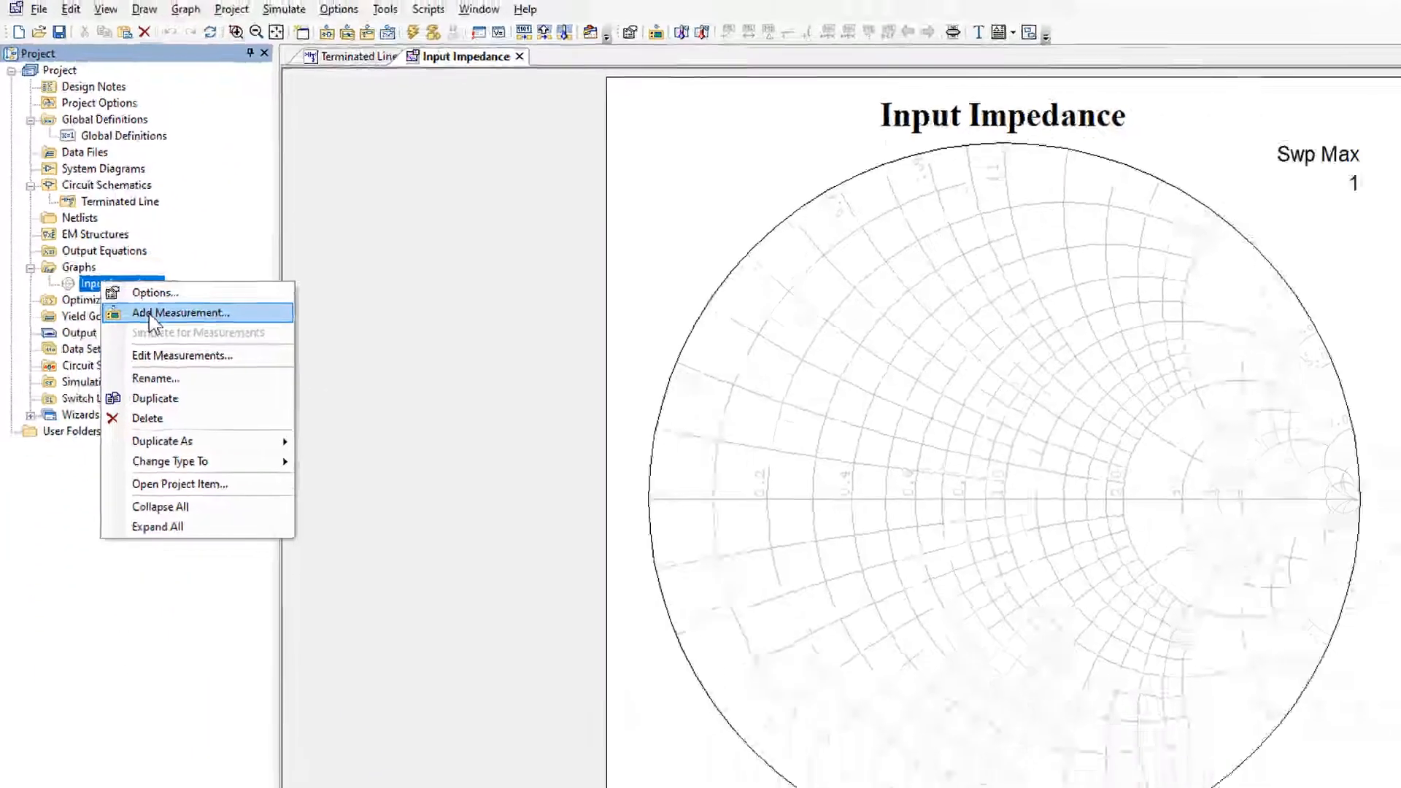
{"action": "left_click", "coordinate": [151, 314]}
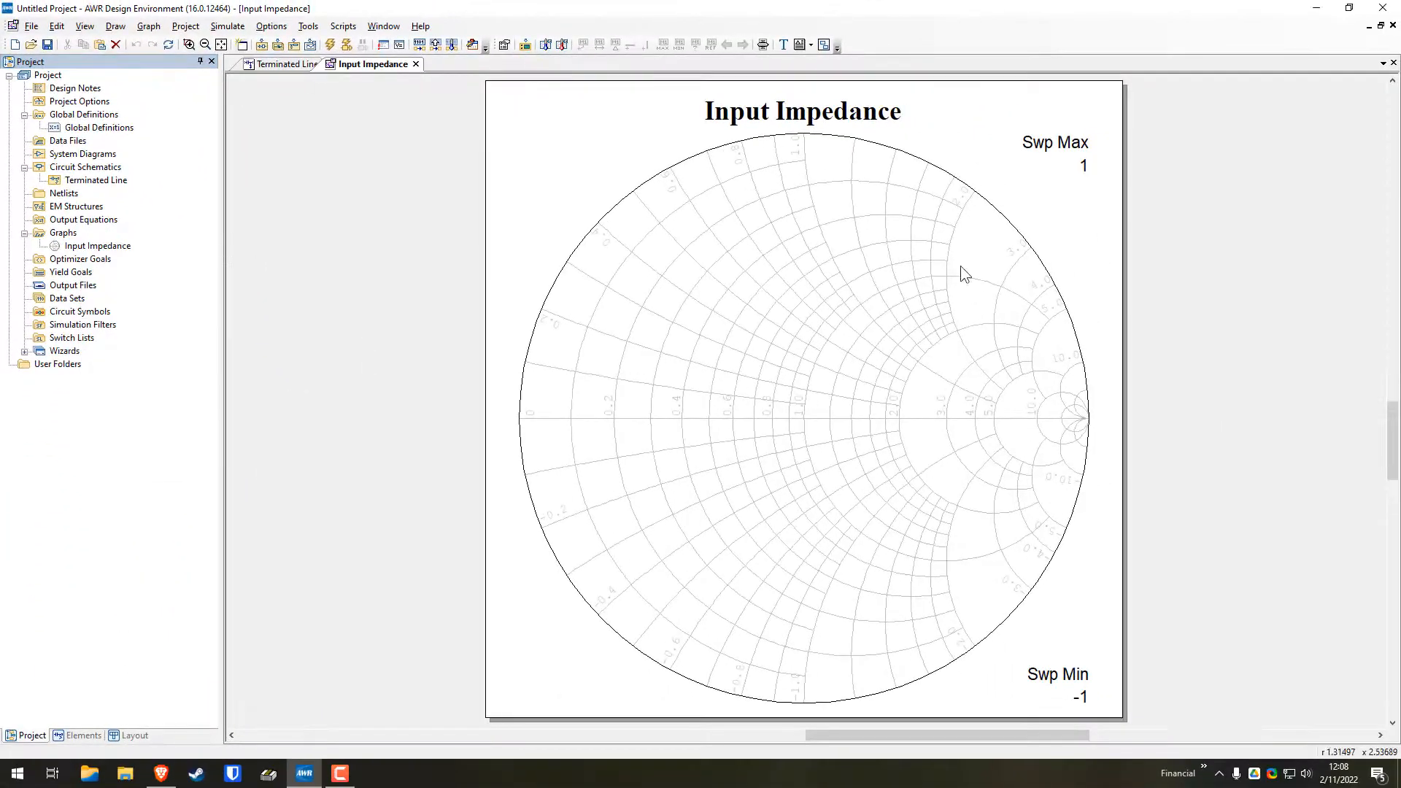
Add a complex S port-parameter measurement to the Input Impedance graph, using Terminated Line as data source and port index 1 for both ports
{"action": "right_click", "coordinate": [804, 419]}
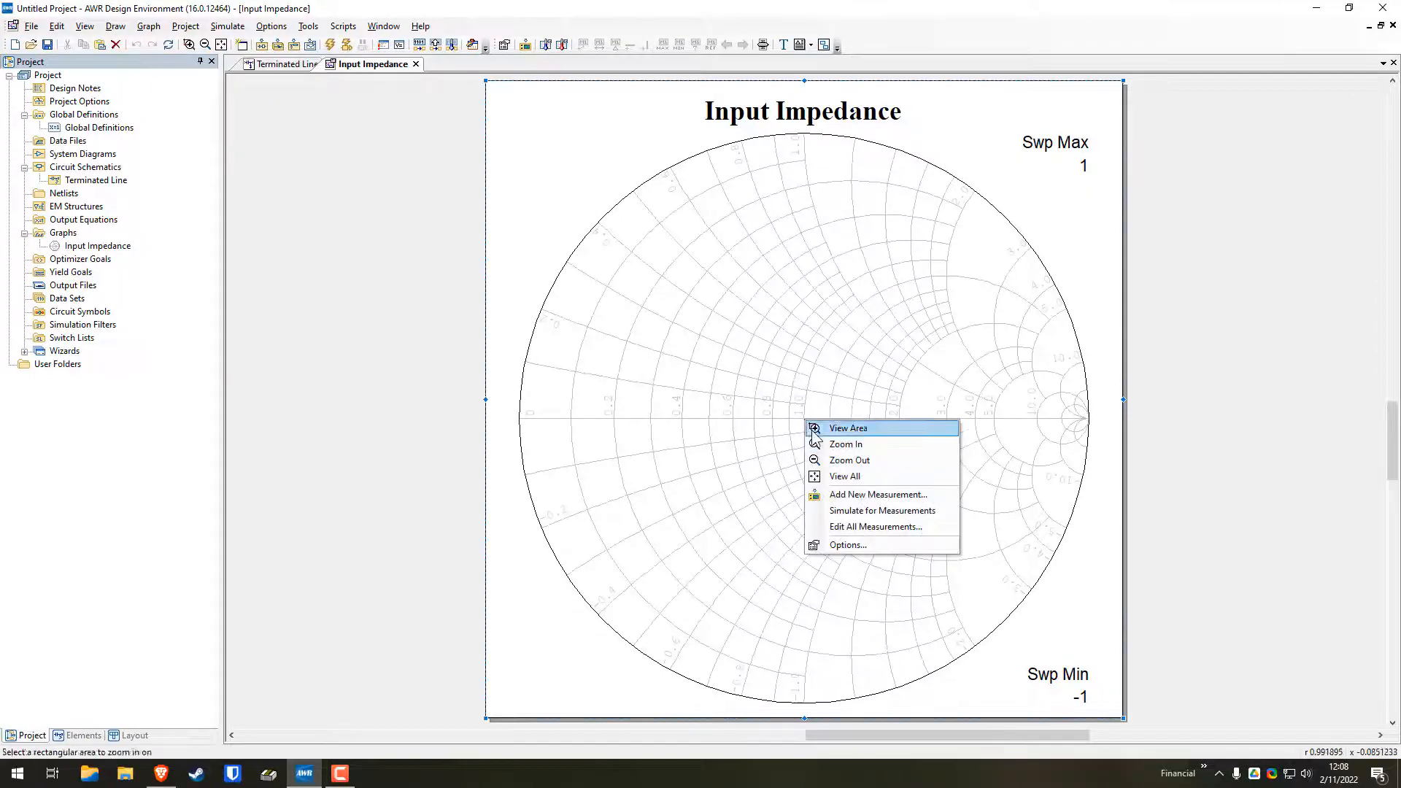
{"action": "left_click", "coordinate": [873, 494]}
{"action": "left_click_drag", "start_coordinate": [279, 57], "coordinate": [796, 246]}
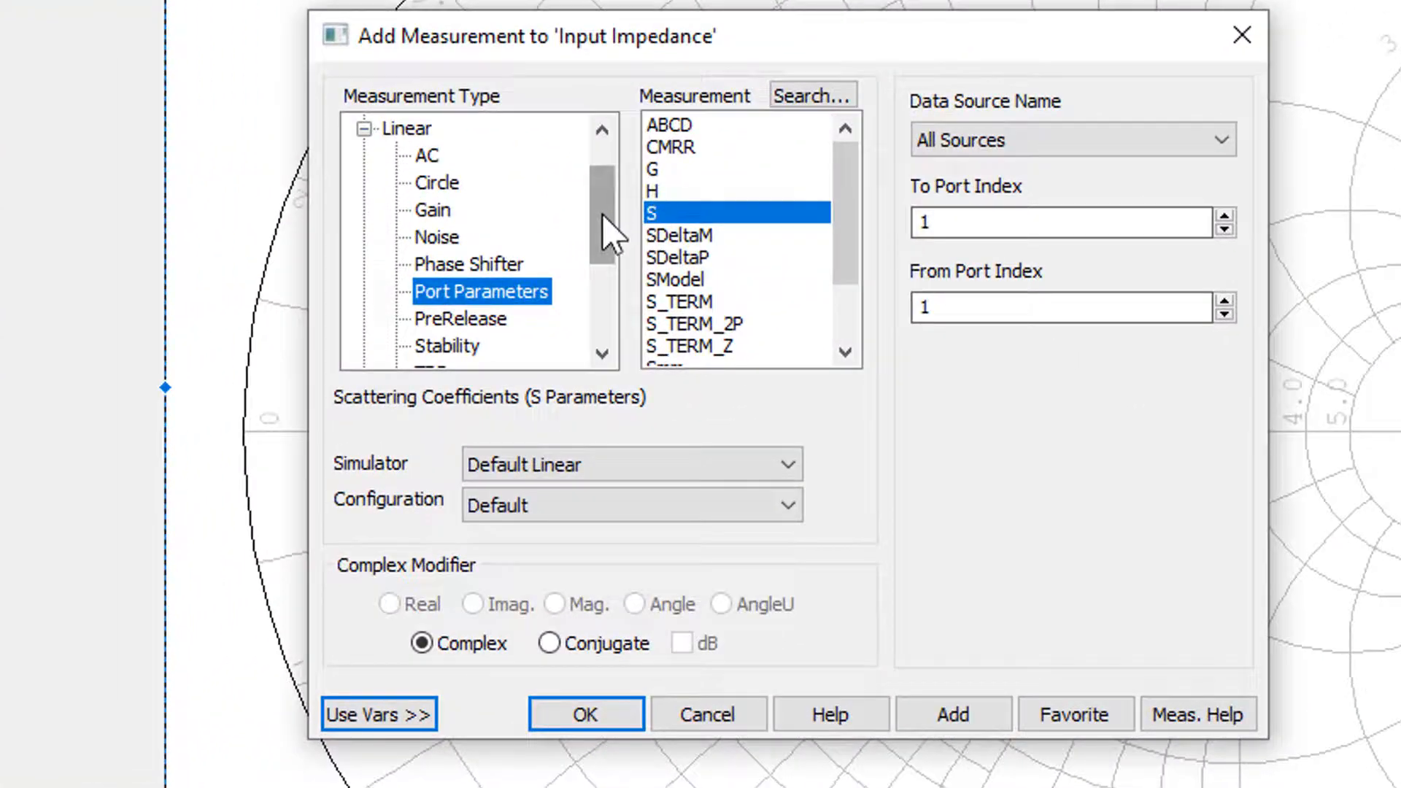
{"action": "left_click_drag", "start_coordinate": [660, 308], "coordinate": [665, 296]}
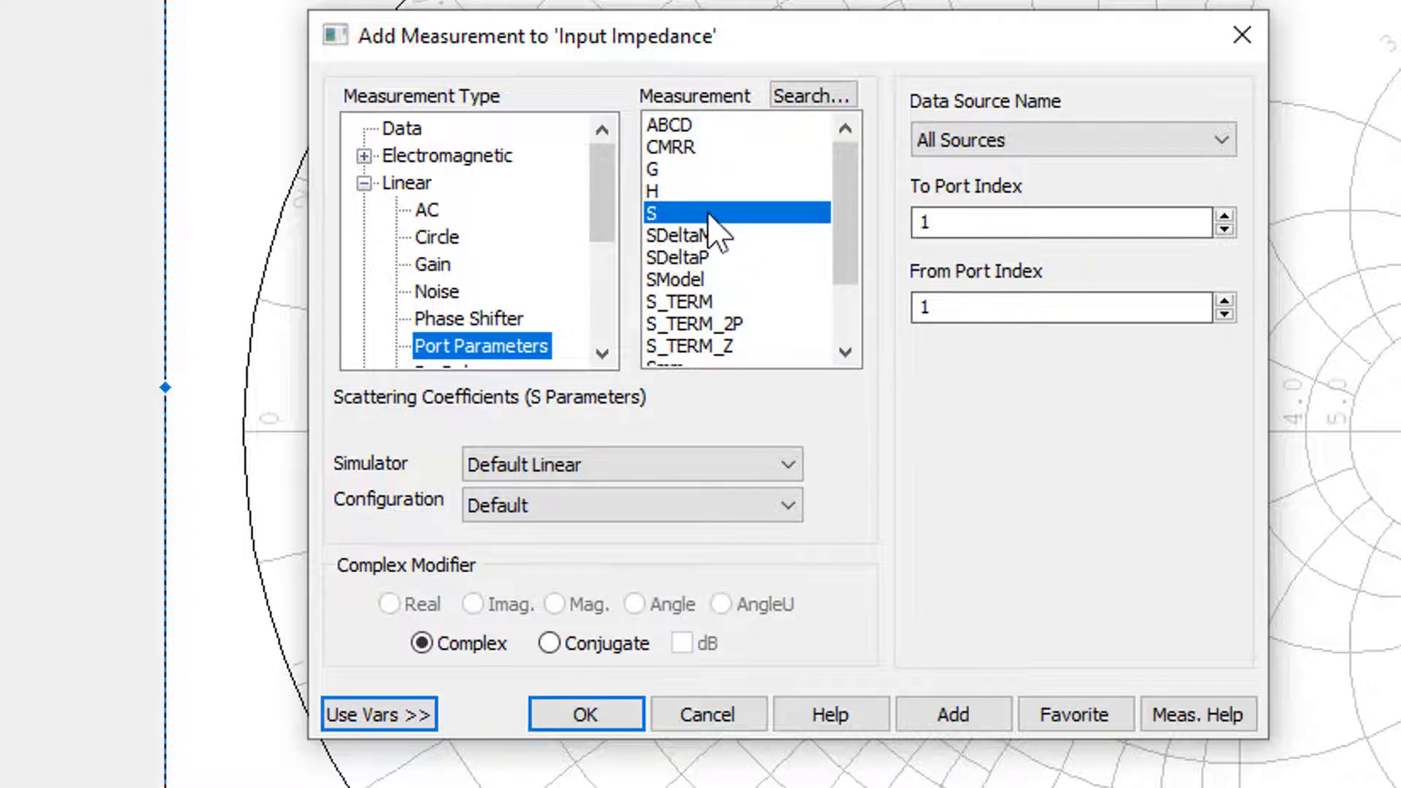
{"action": "left_click", "coordinate": [999, 144]}
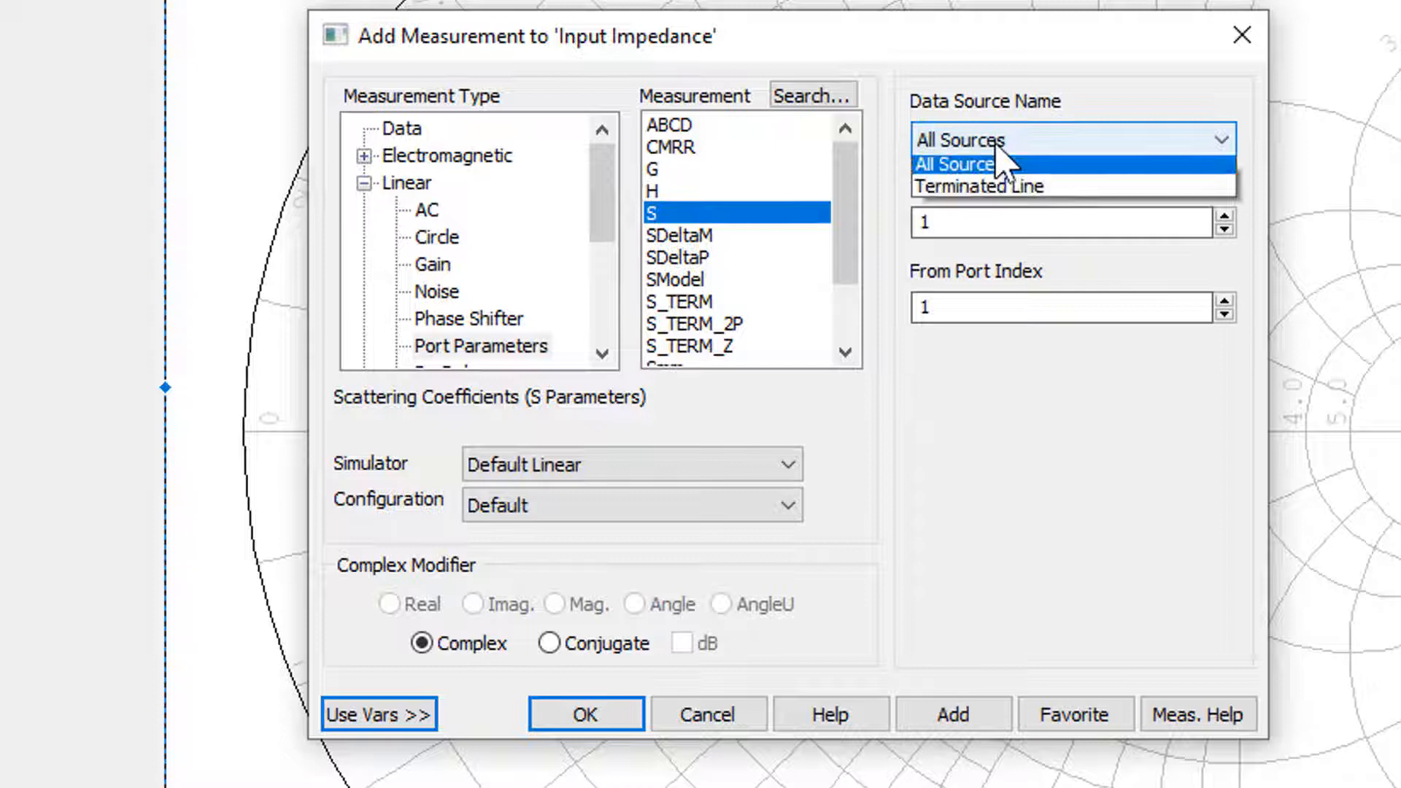
{"action": "left_click", "coordinate": [1000, 194]}
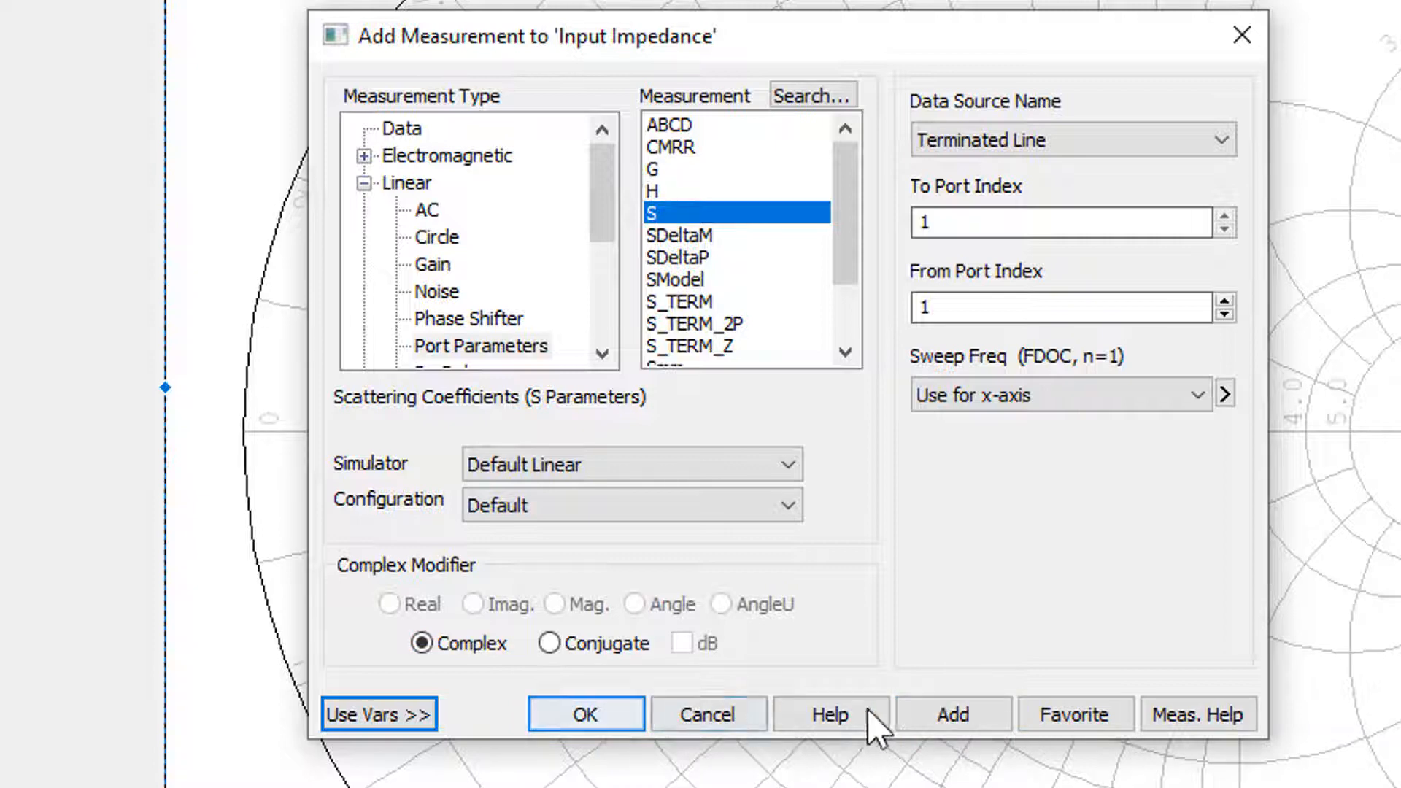
{"action": "left_click", "coordinate": [956, 730]}
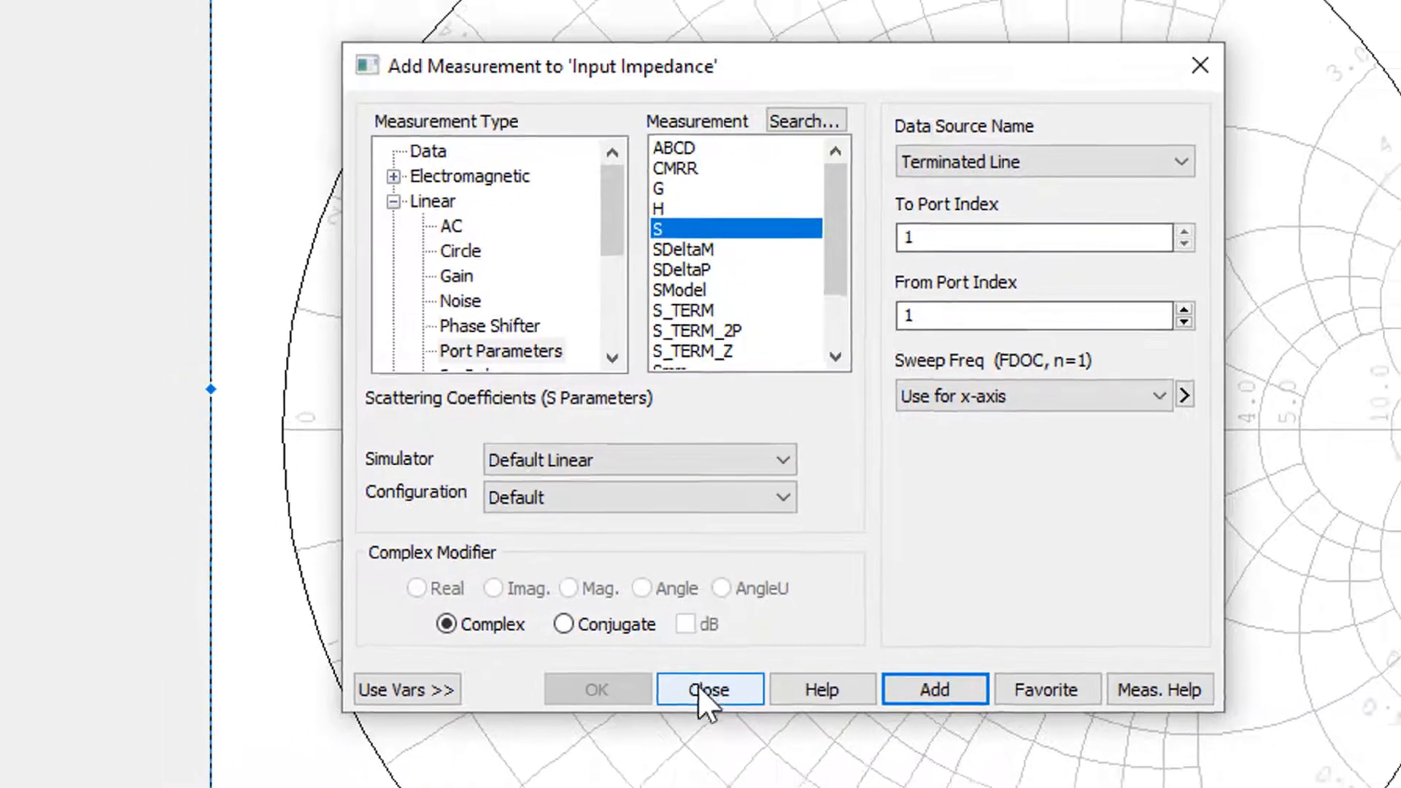
{"action": "left_click", "coordinate": [707, 715]}
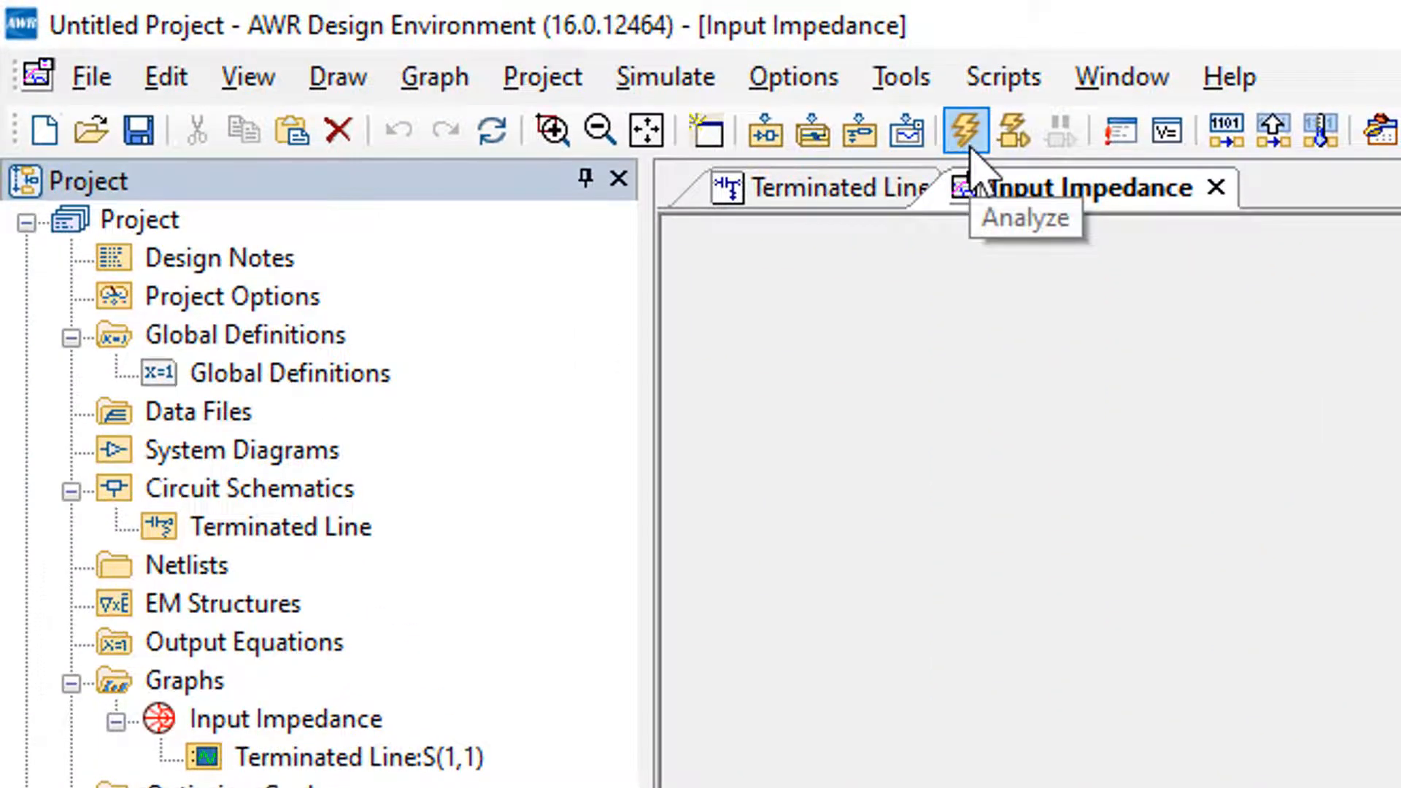
Run the analysis of the Terminated Line circuit for the Input Impedance graph and dismiss the simulation window
{"action": "left_click", "coordinate": [680, 80]}
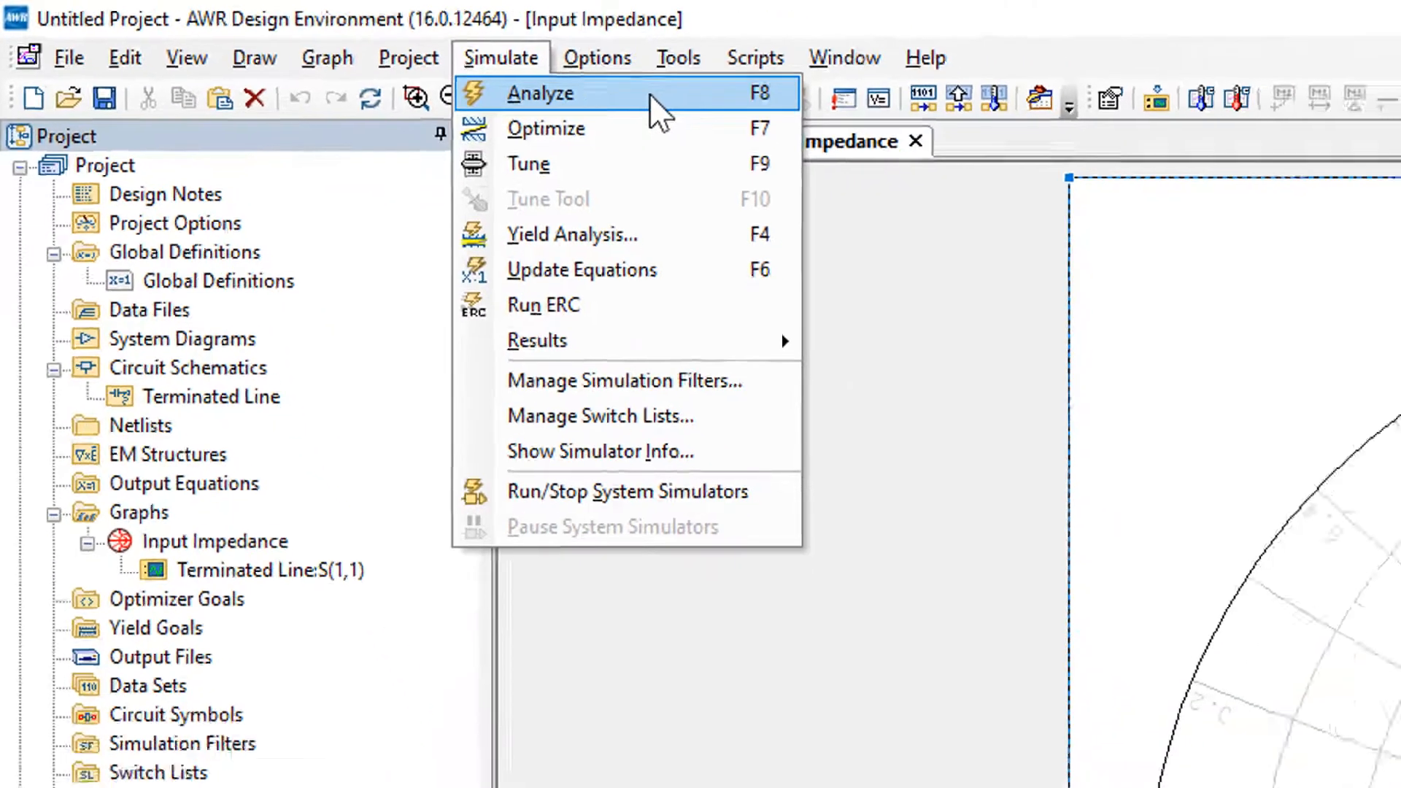
{"action": "left_click", "coordinate": [898, 126]}
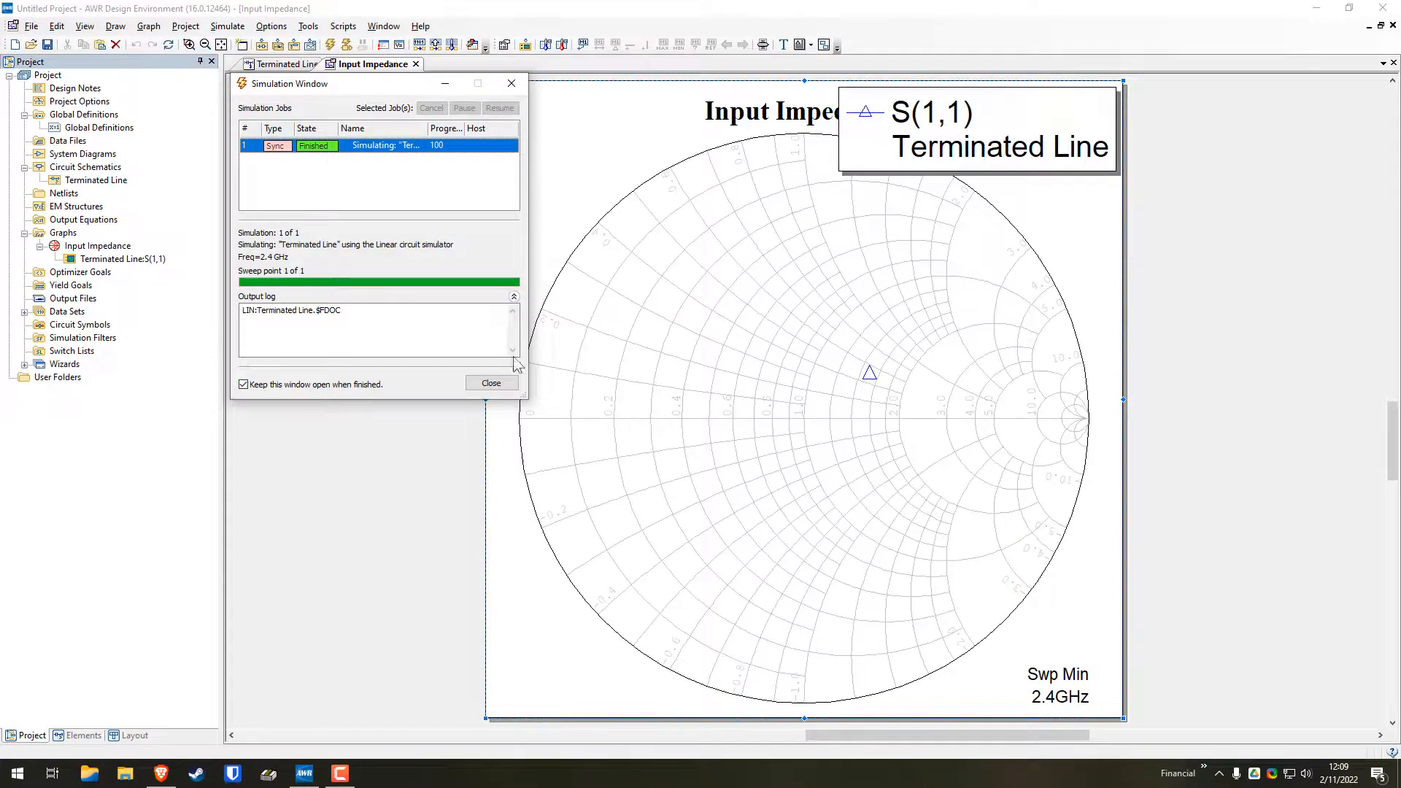
{"action": "left_click", "coordinate": [493, 381]}
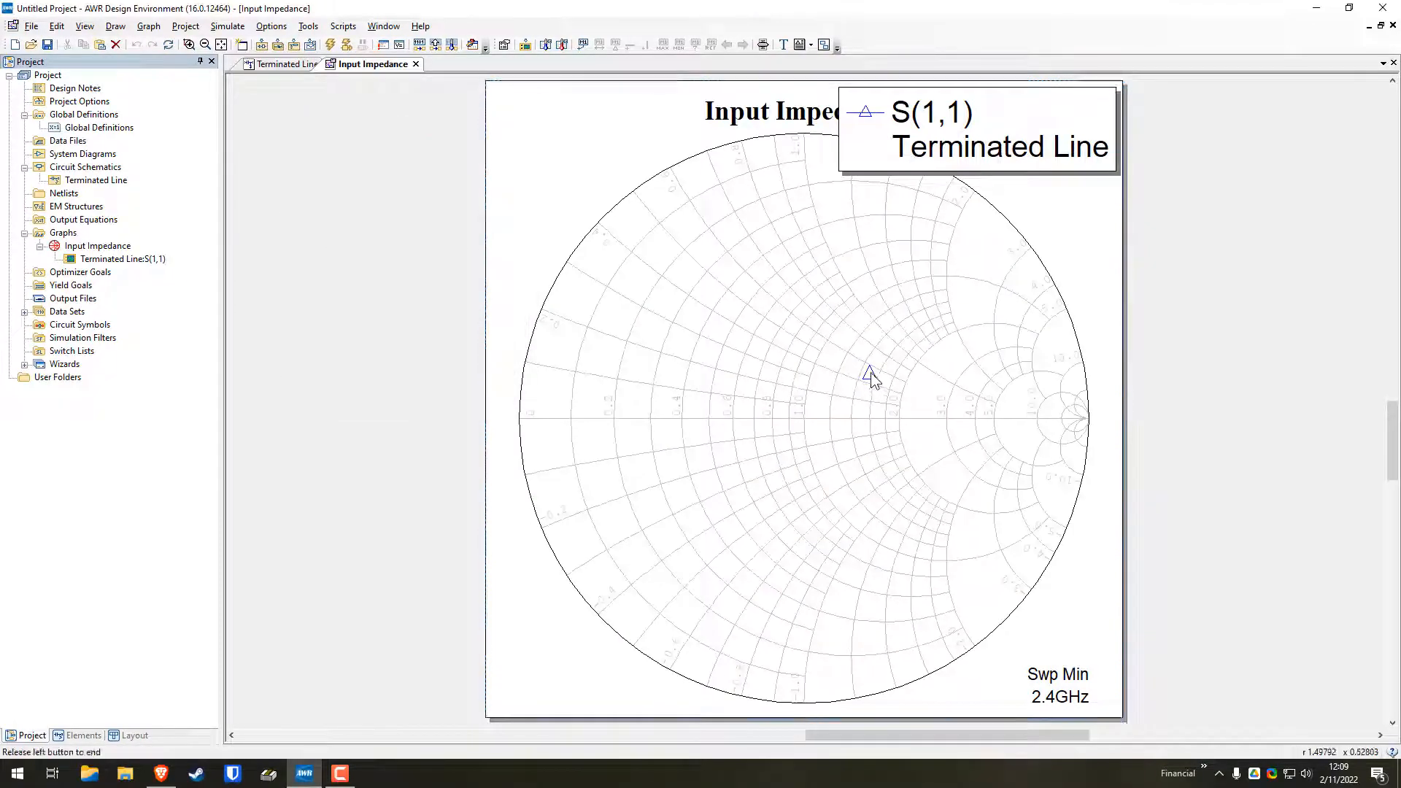
Read the S(1,1) data point on the Smith chart and compare it with the impedances in the Terminated Line schematic
{"action": "mouse_move", "coordinate": [871, 374]}
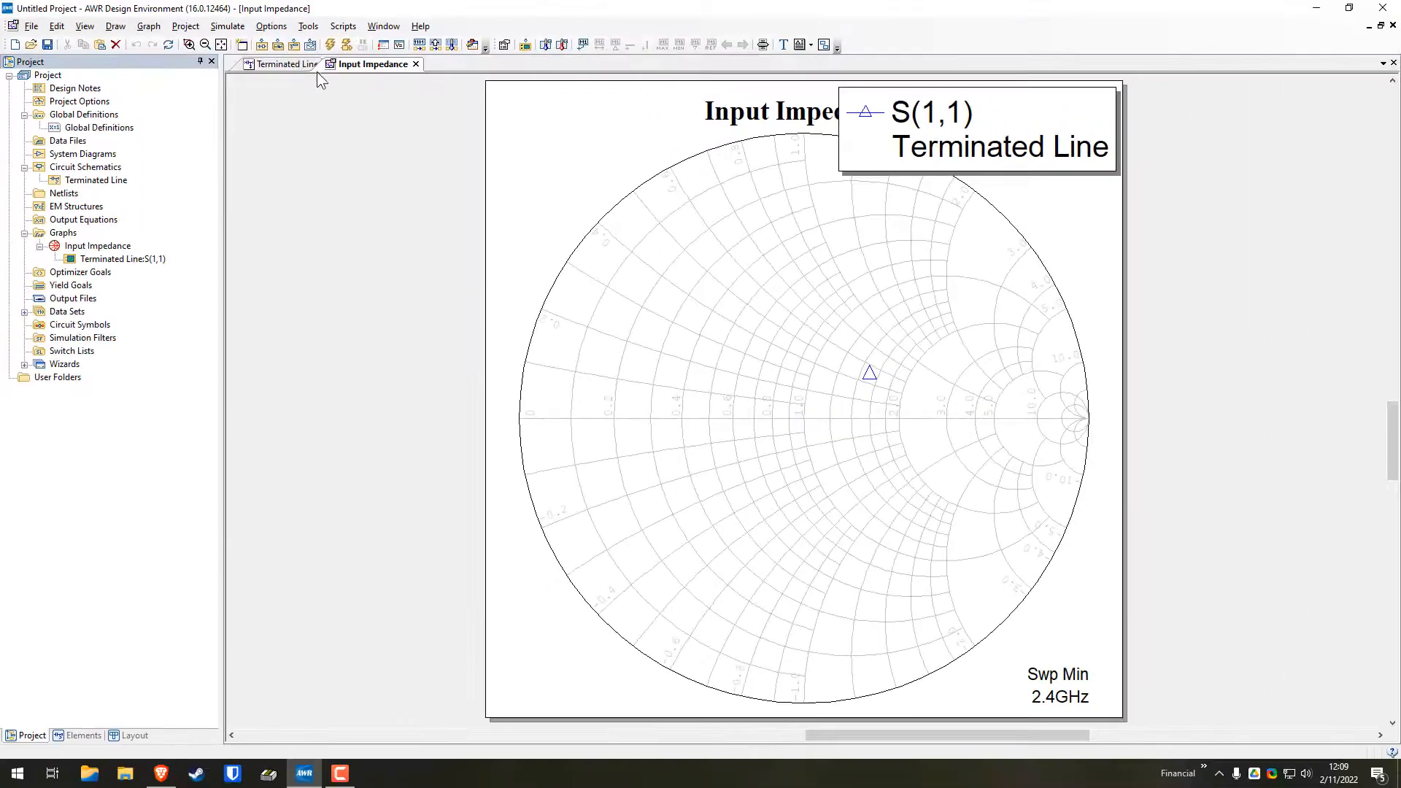
{"action": "left_click", "coordinate": [302, 67]}
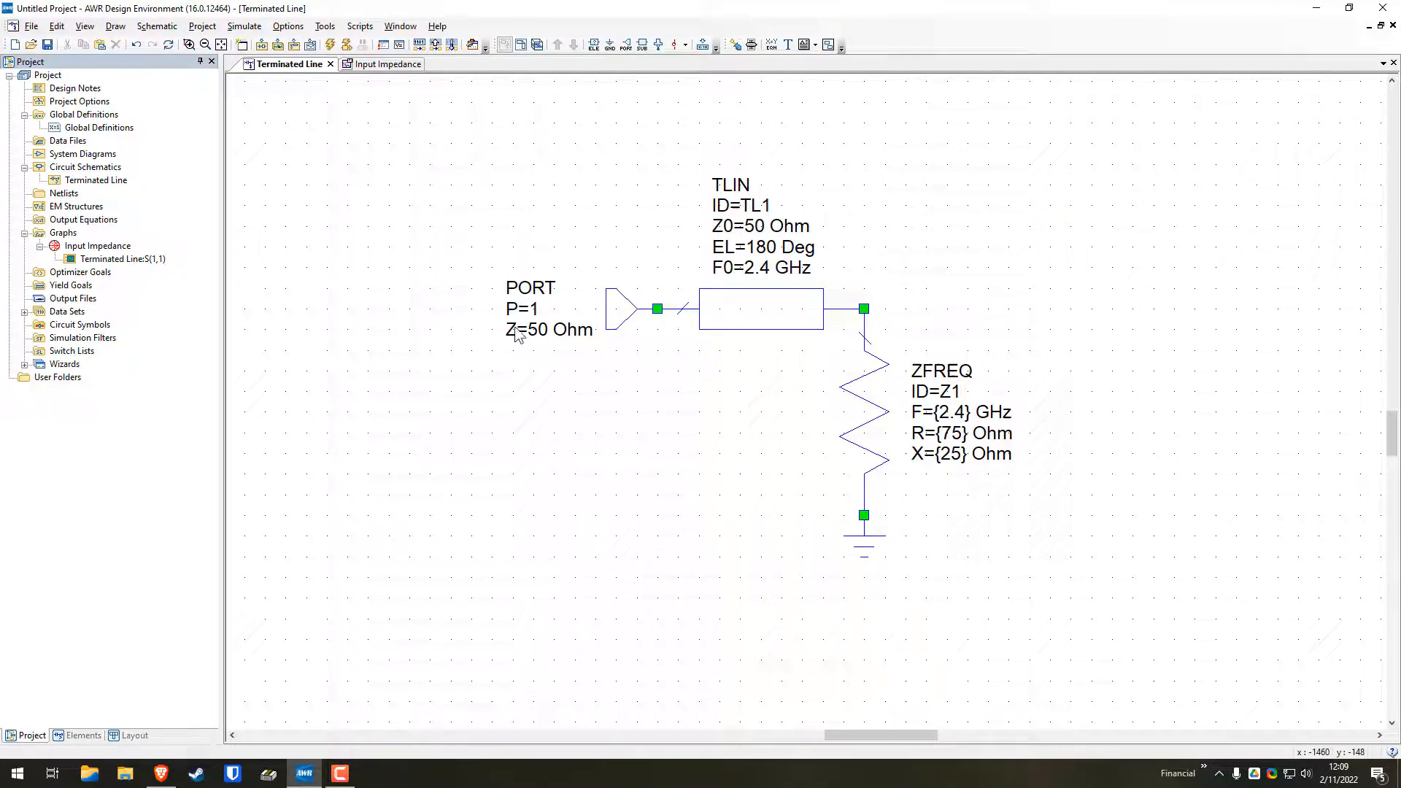
{"action": "left_click", "coordinate": [385, 66]}
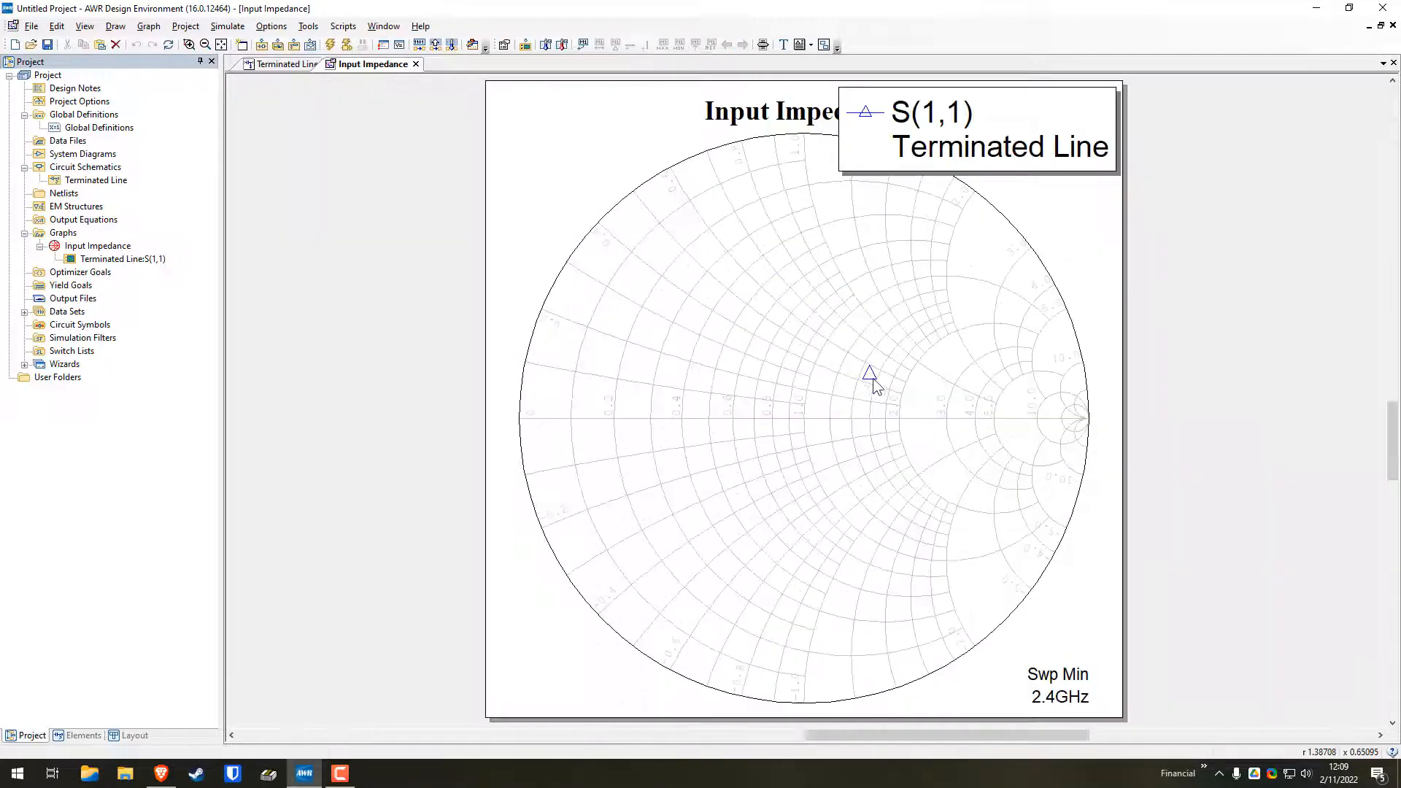
{"action": "mouse_move", "coordinate": [872, 375]}
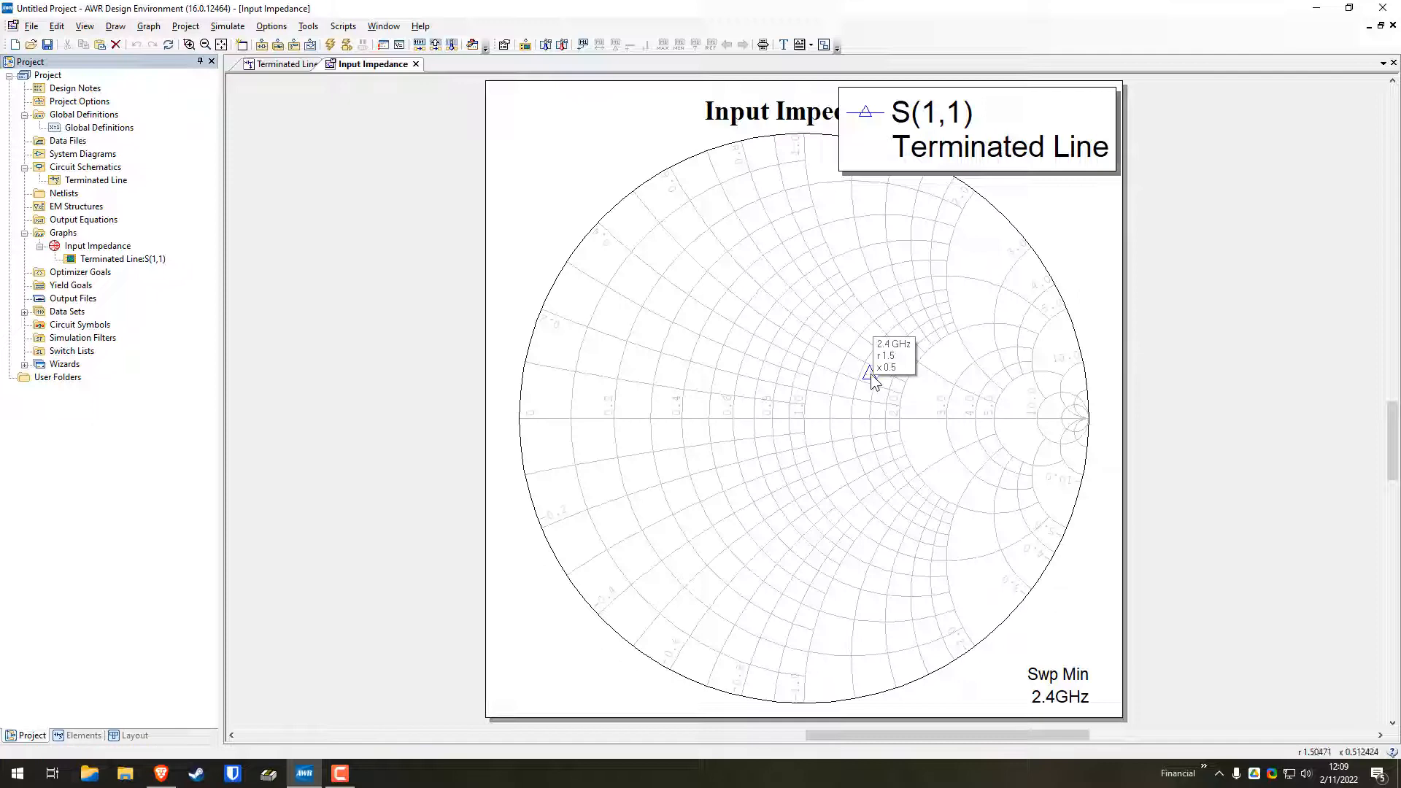
{"action": "left_click", "coordinate": [287, 65]}
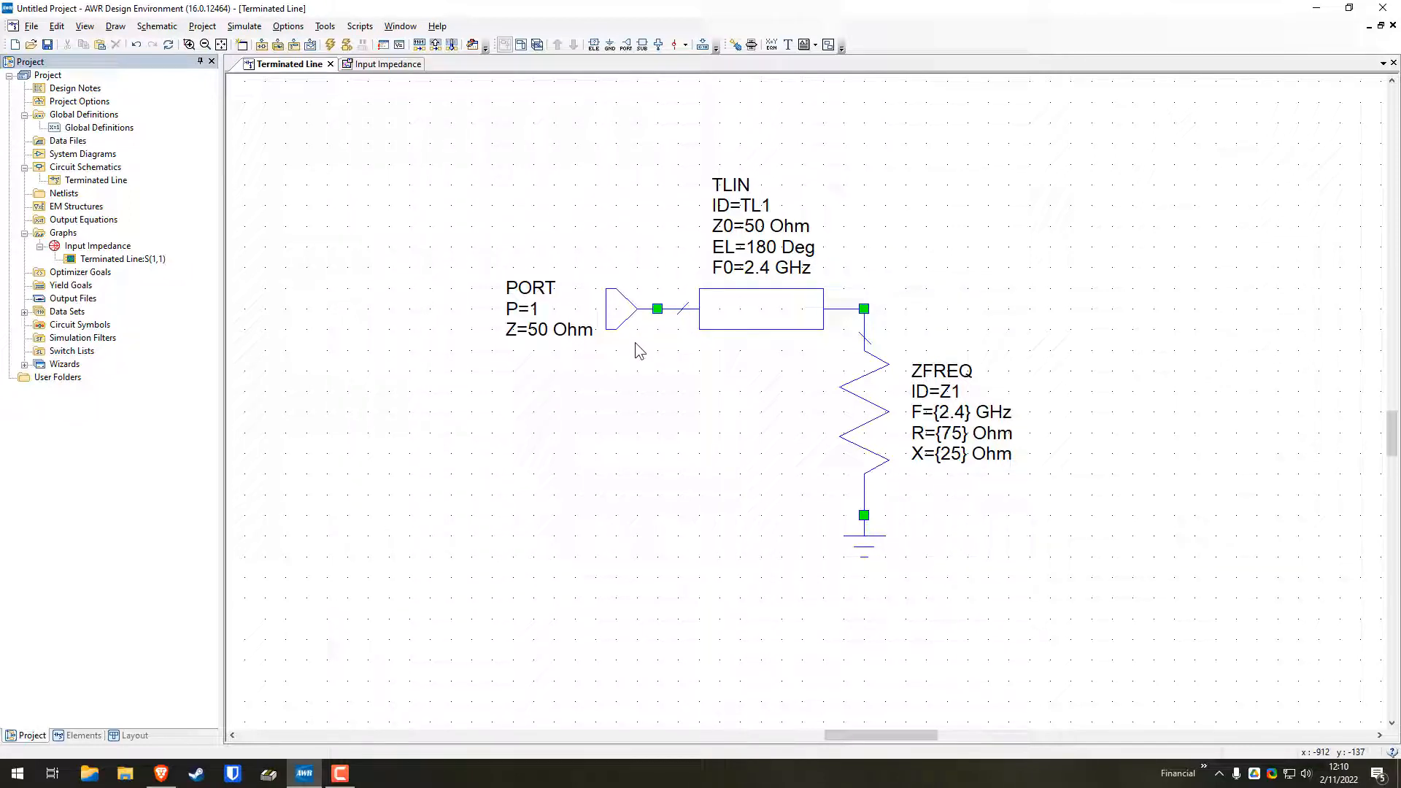
{"action": "left_click", "coordinate": [115, 27]}
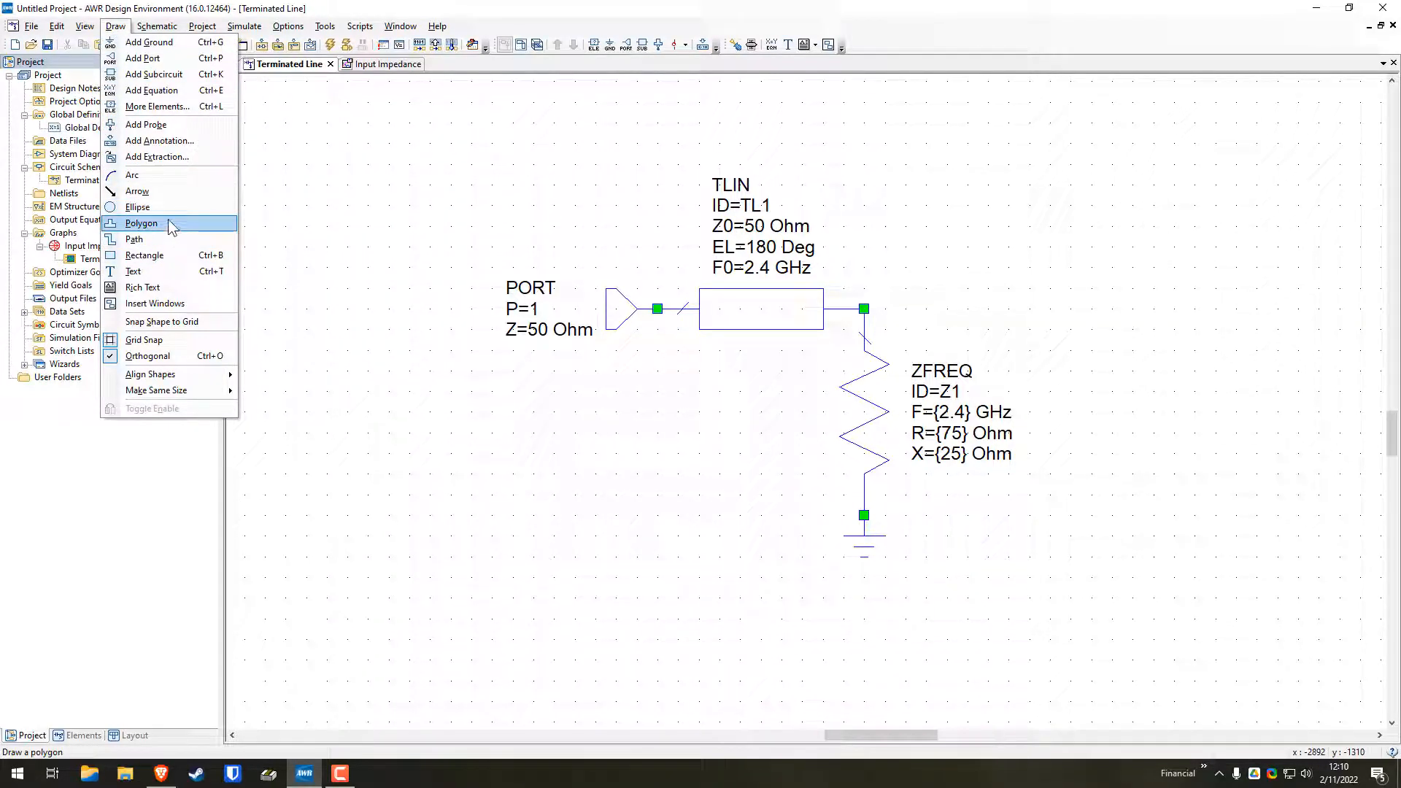
{"action": "left_click", "coordinate": [158, 191]}
{"action": "left_click_drag", "start_coordinate": [588, 394], "coordinate": [673, 397]}
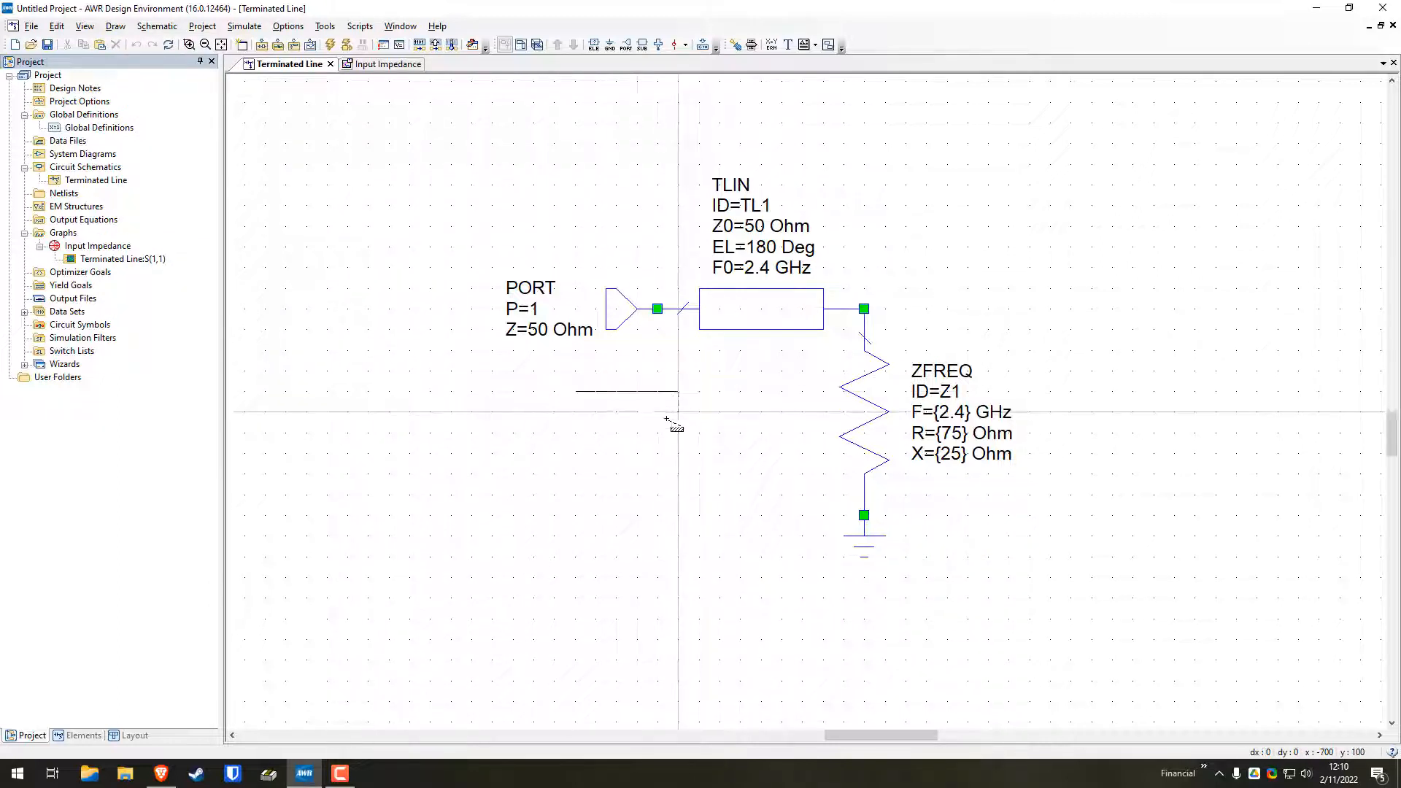
{"action": "double_click", "coordinate": [651, 374]}
{"action": "left_click", "coordinate": [708, 416]}
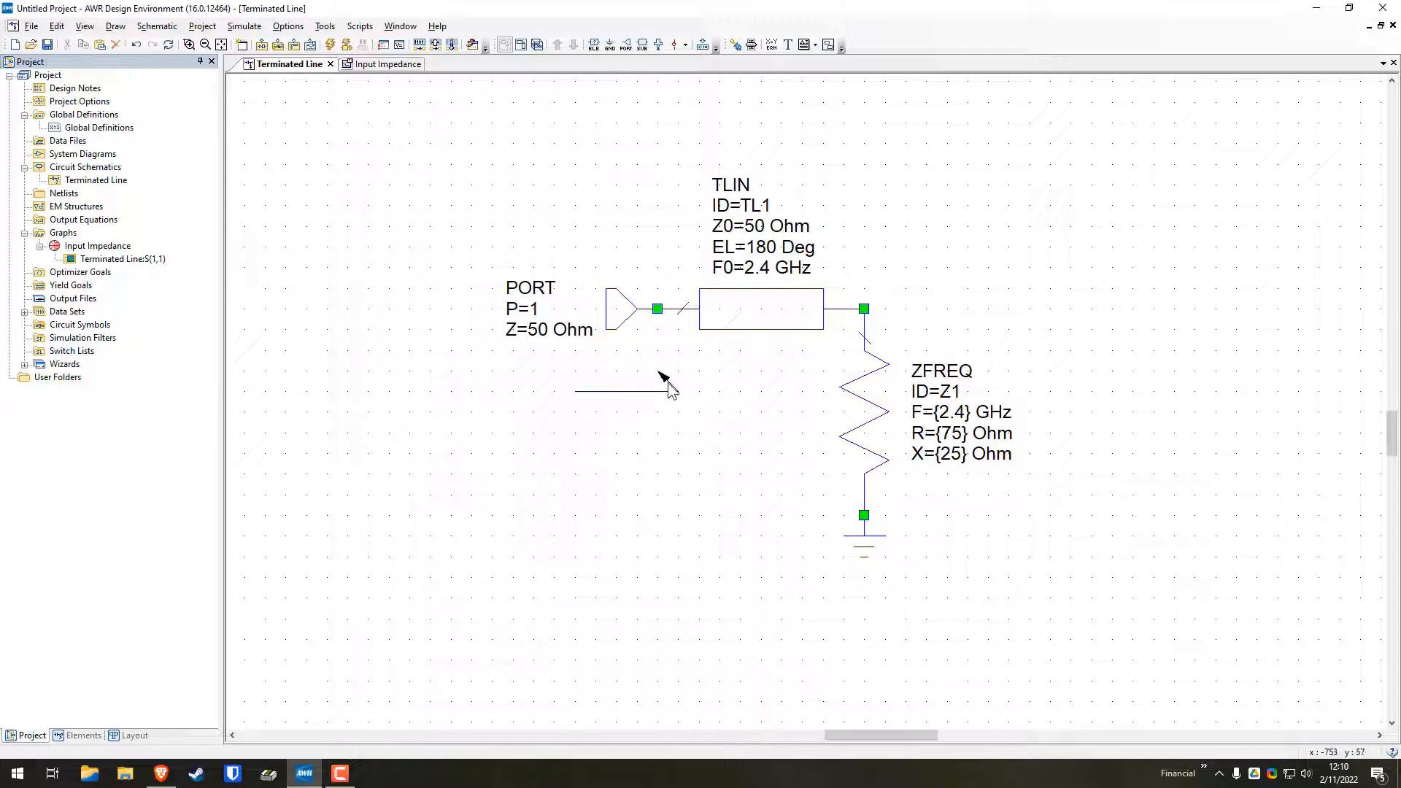
{"action": "left_click", "coordinate": [669, 387]}
{"action": "key", "text": "Delete"}
Draw a right-angled arrow rising and turning toward the load, and shift it so its vertical leg sits directly below the line's input node
{"action": "left_click", "coordinate": [113, 26]}
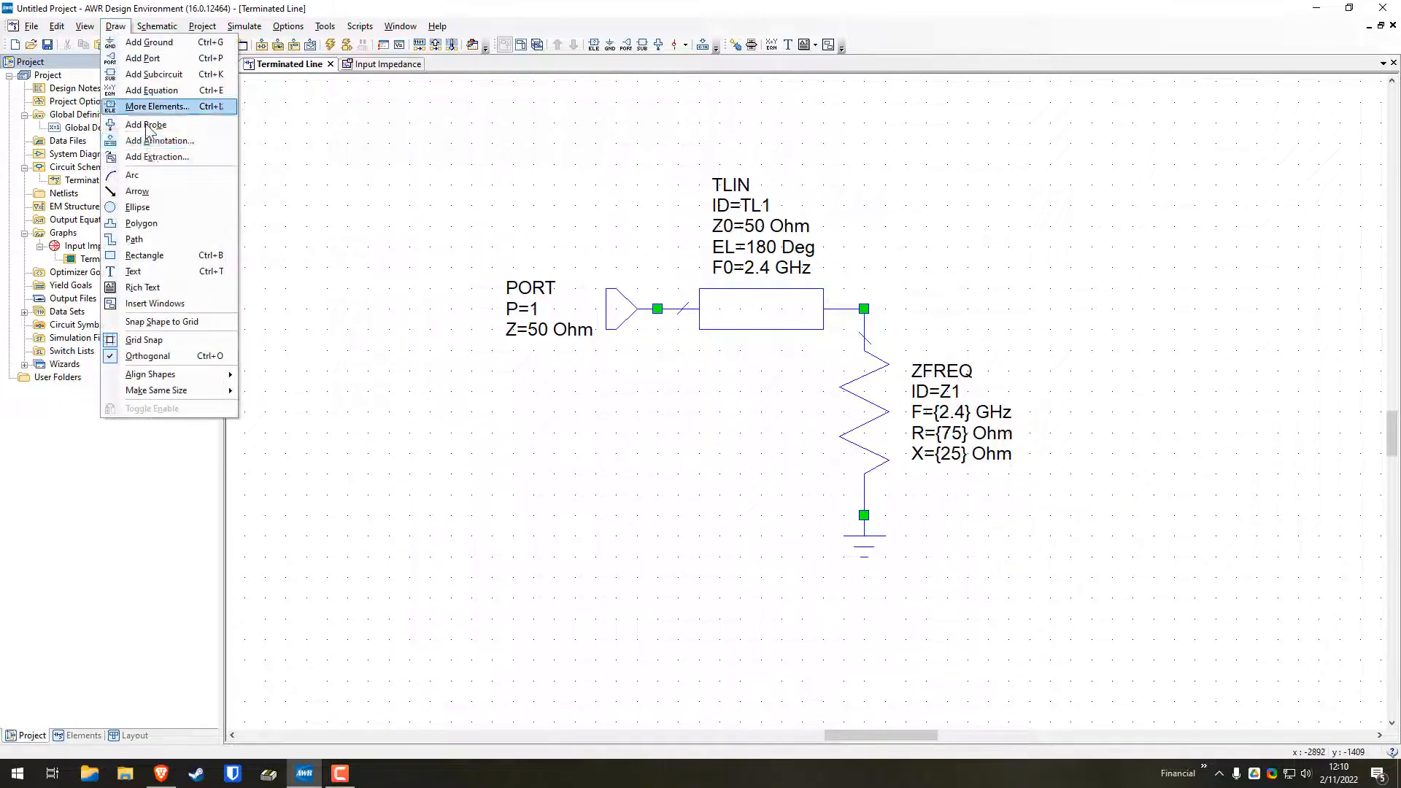
{"action": "left_click", "coordinate": [169, 196]}
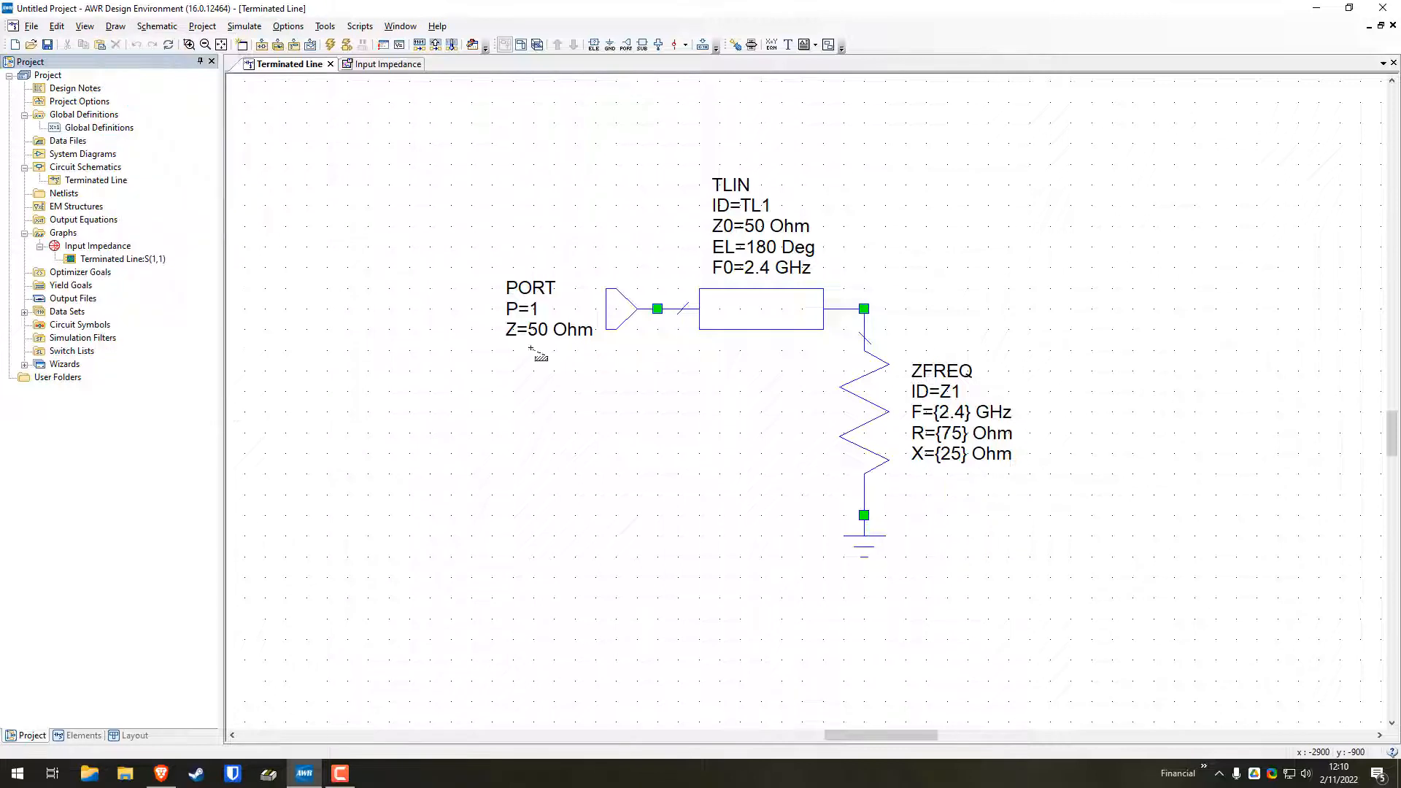
{"action": "left_click", "coordinate": [617, 453]}
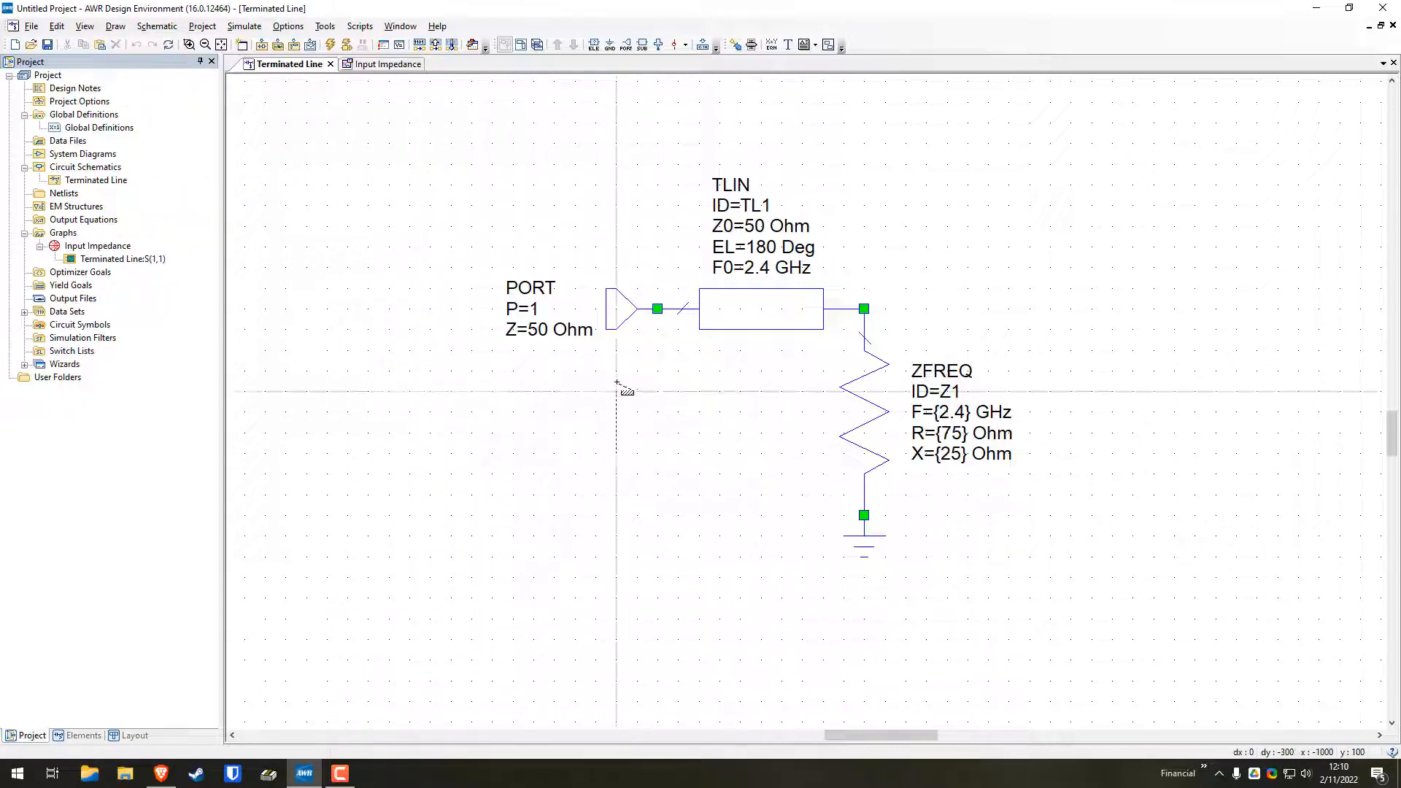
{"action": "left_click", "coordinate": [616, 371]}
{"action": "double_click", "coordinate": [675, 371]}
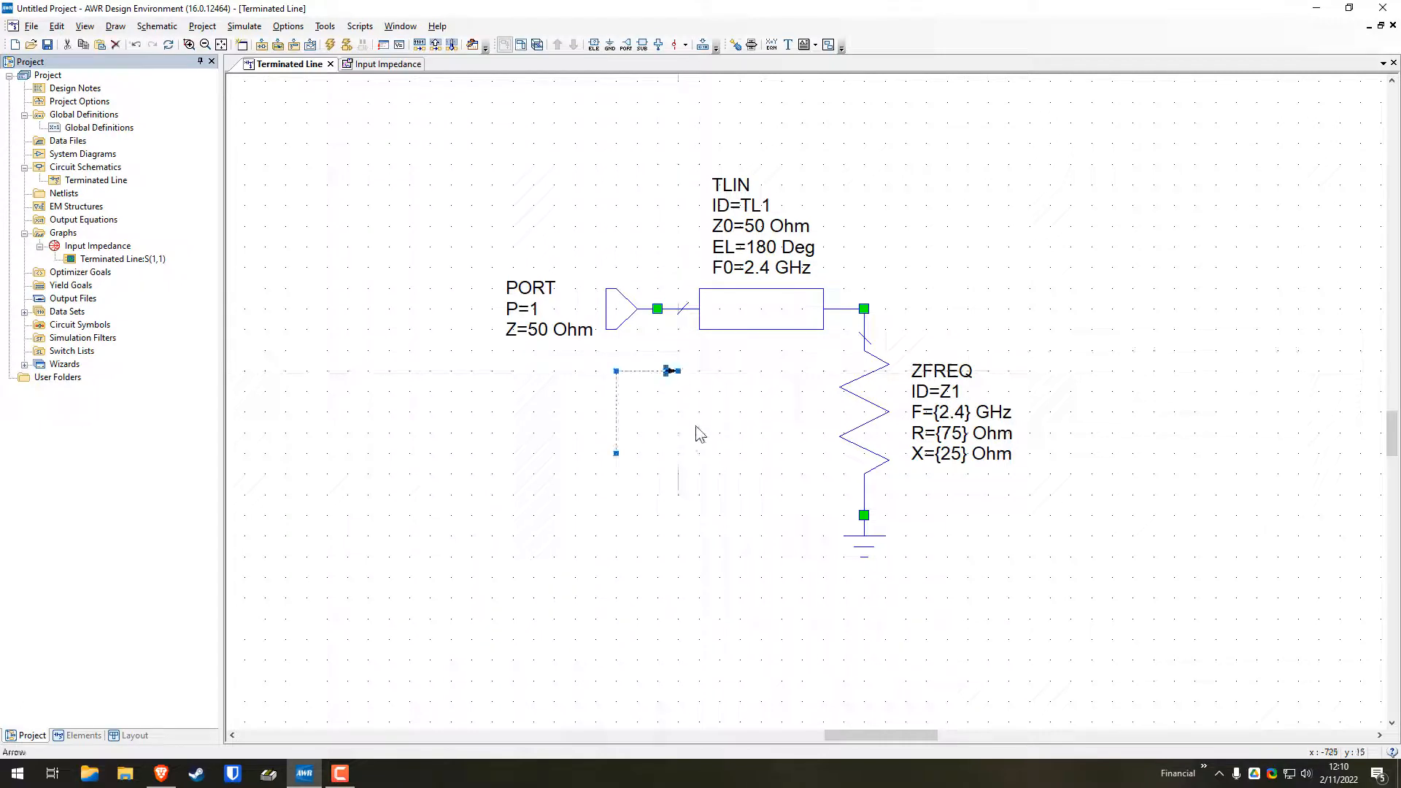
{"action": "left_click", "coordinate": [655, 370]}
{"action": "left_click_drag", "start_coordinate": [637, 372], "coordinate": [677, 372]}
{"action": "left_click", "coordinate": [699, 402]}
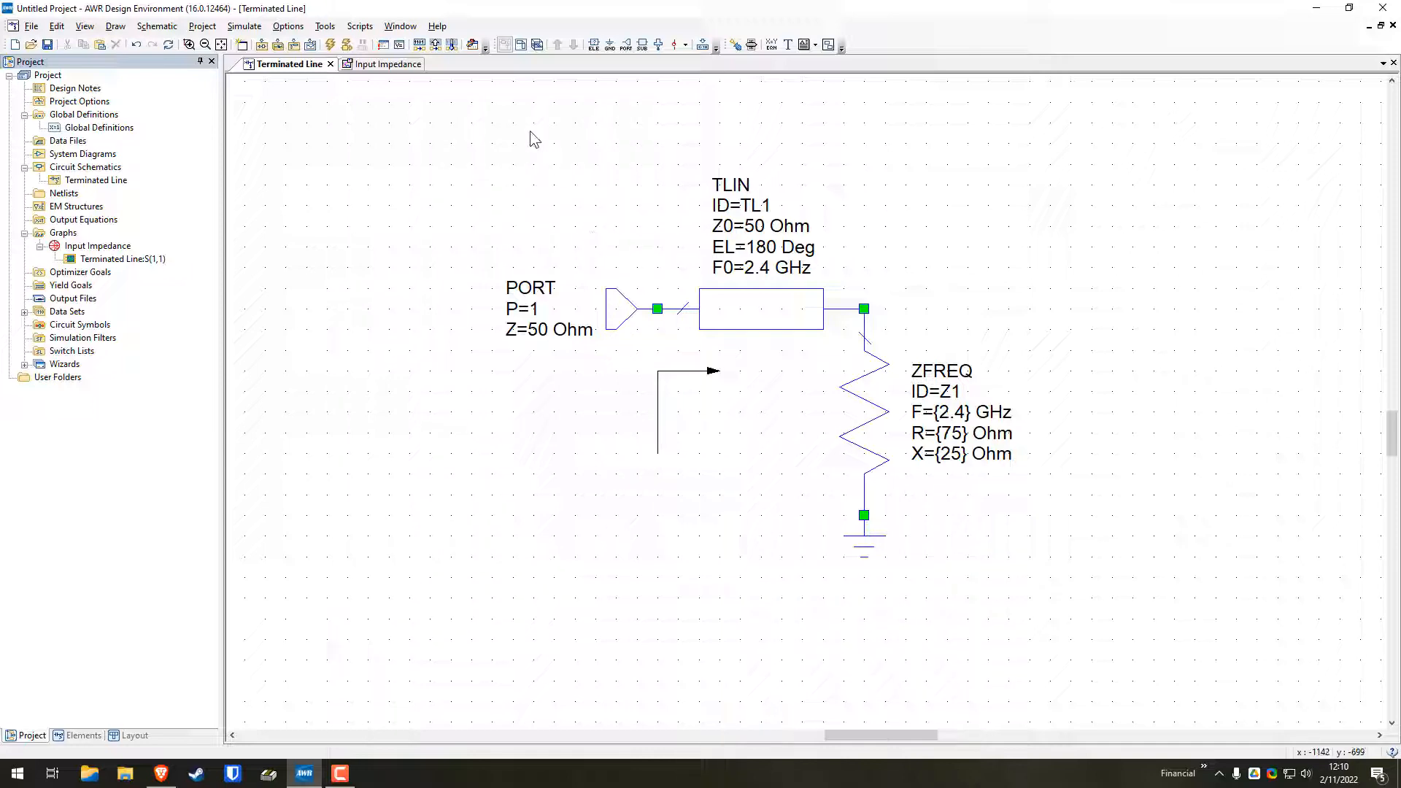
Set the ZFREQ load's resistance R to {100} Ohm in the Terminated Line schematic, keeping the braces
{"action": "left_click", "coordinate": [372, 64]}
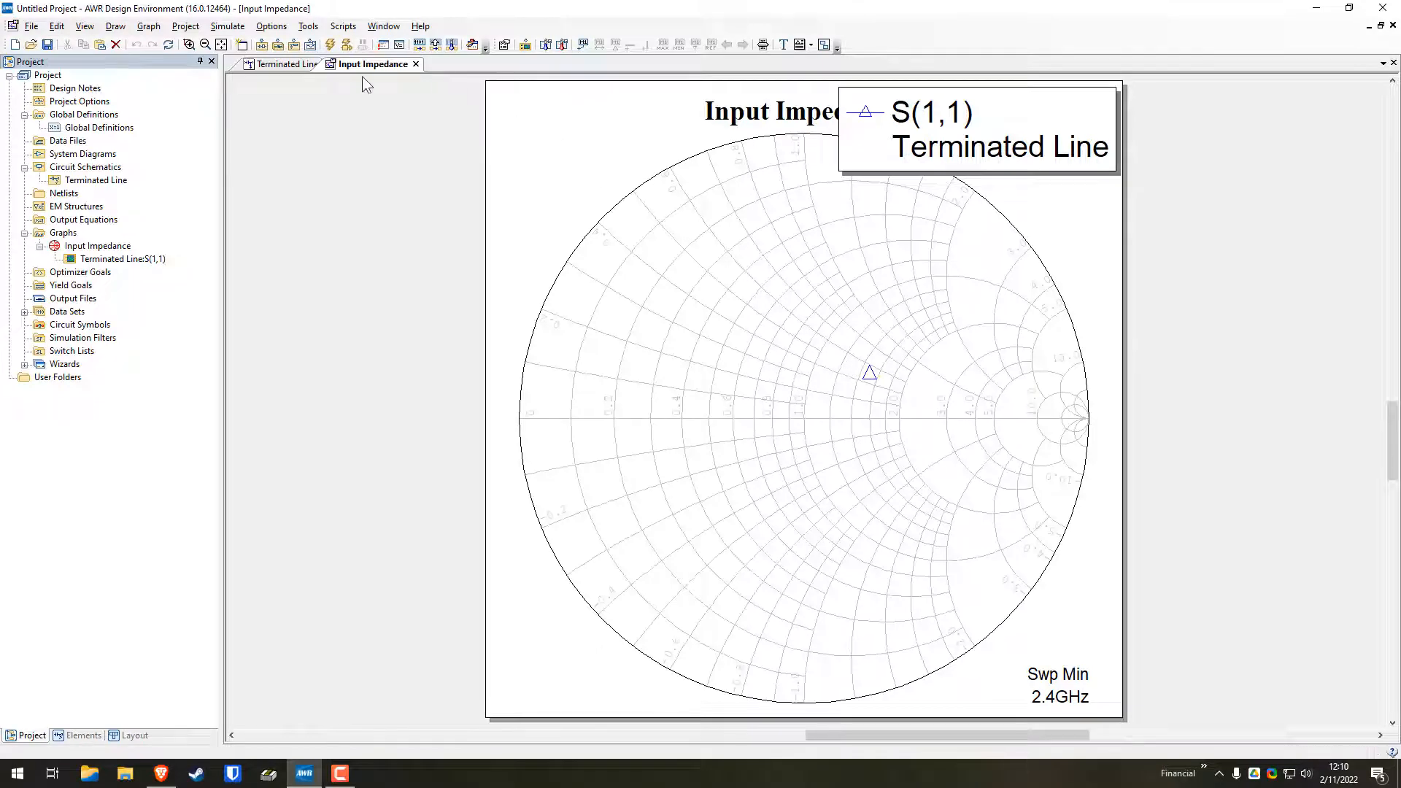
{"action": "left_click", "coordinate": [286, 64]}
{"action": "double_click", "coordinate": [950, 436]}
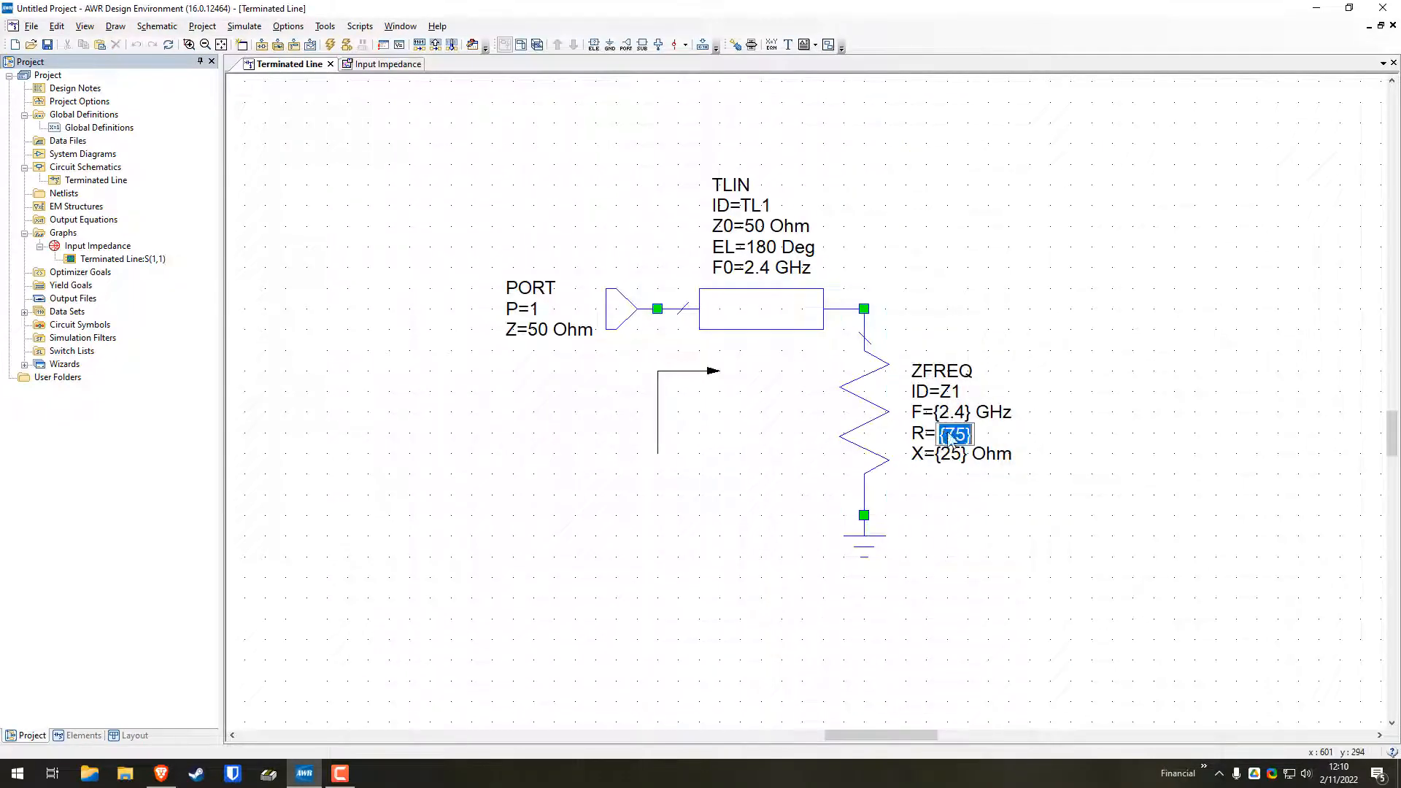
{"action": "left_click", "coordinate": [967, 437]}
{"action": "key", "text": "BackSpace"}
{"action": "key", "text": "BackSpace"}
{"action": "type", "text": "100"}
{"action": "key", "text": "Return"}
Set the ZFREQ load's reactance X to {0} Ohm, keeping the braces
{"action": "double_click", "coordinate": [953, 456]}
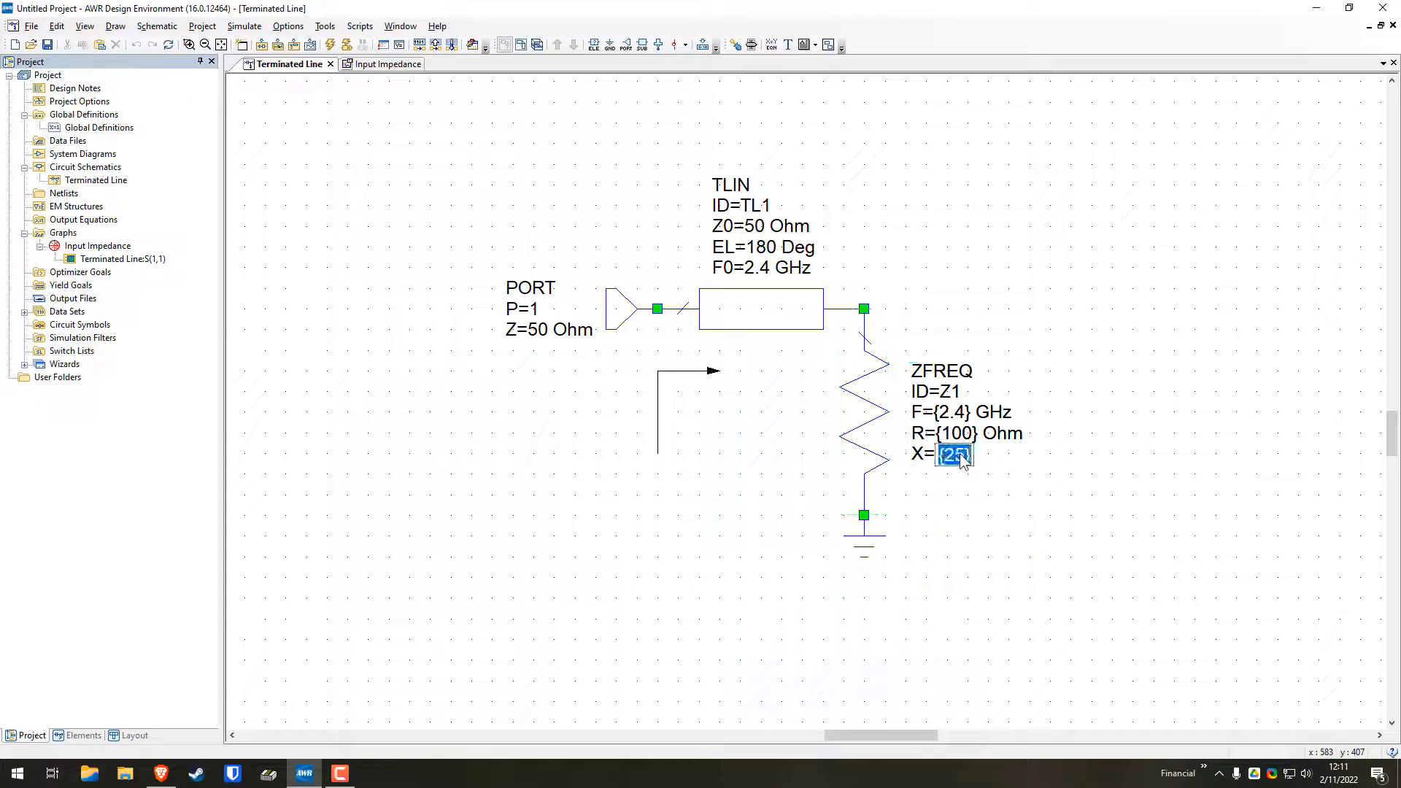
{"action": "left_click", "coordinate": [963, 462]}
{"action": "key", "text": "BackSpace"}
{"action": "key", "text": "BackSpace"}
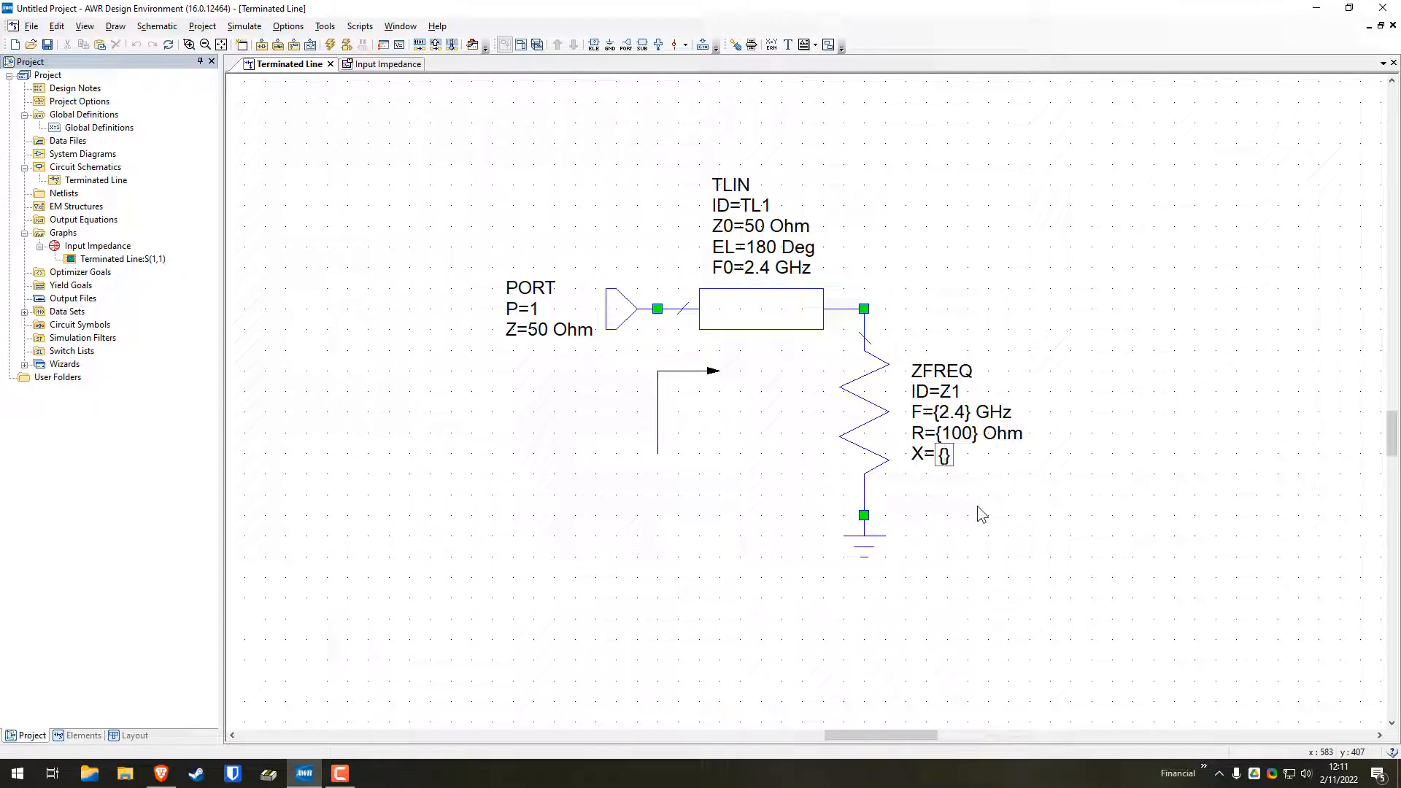
{"action": "type", "text": "0"}
{"action": "key", "text": "Return"}
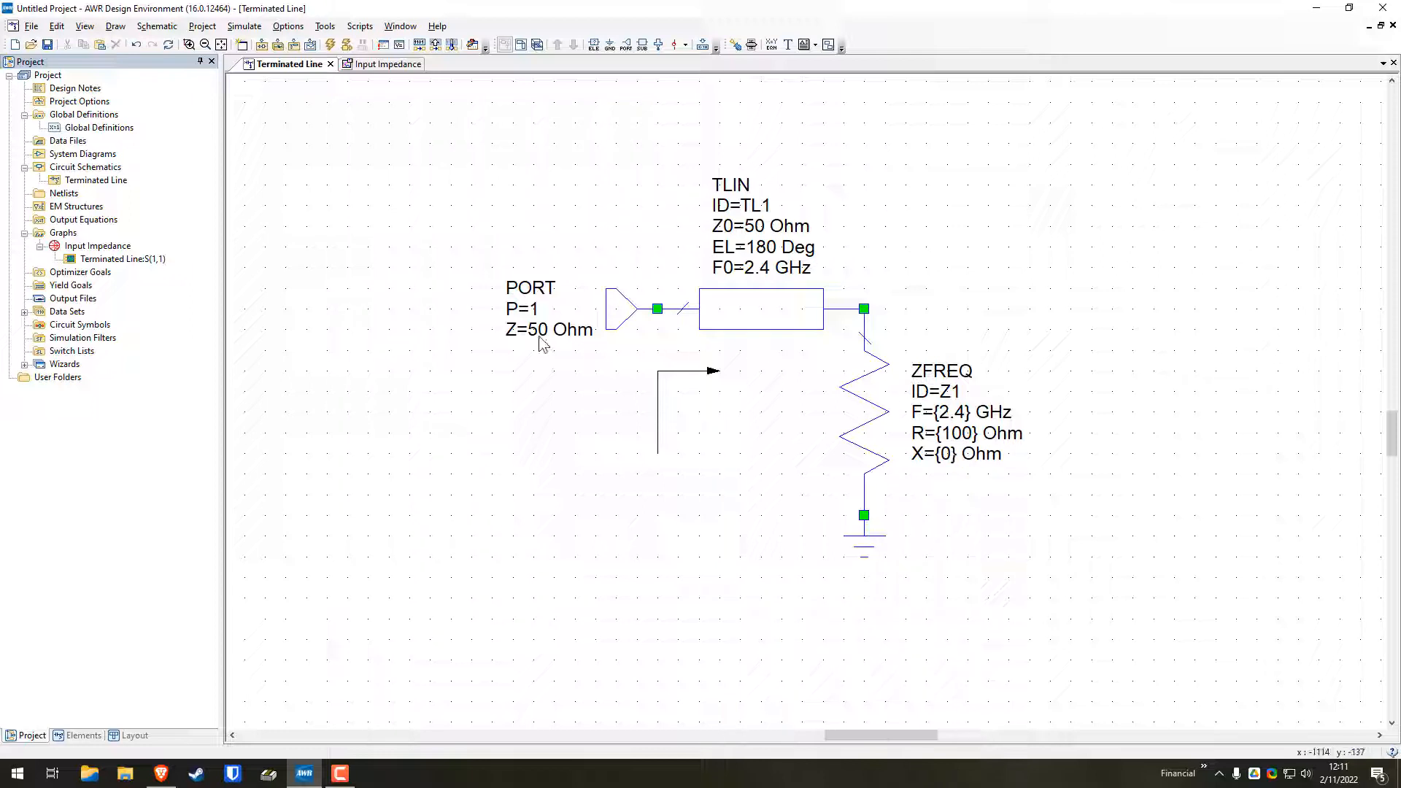
Set the TLIN transmission line's characteristic impedance Z0 to 70.71 Ohm and its electrical length EL to 90 Deg
{"action": "double_click", "coordinate": [759, 228]}
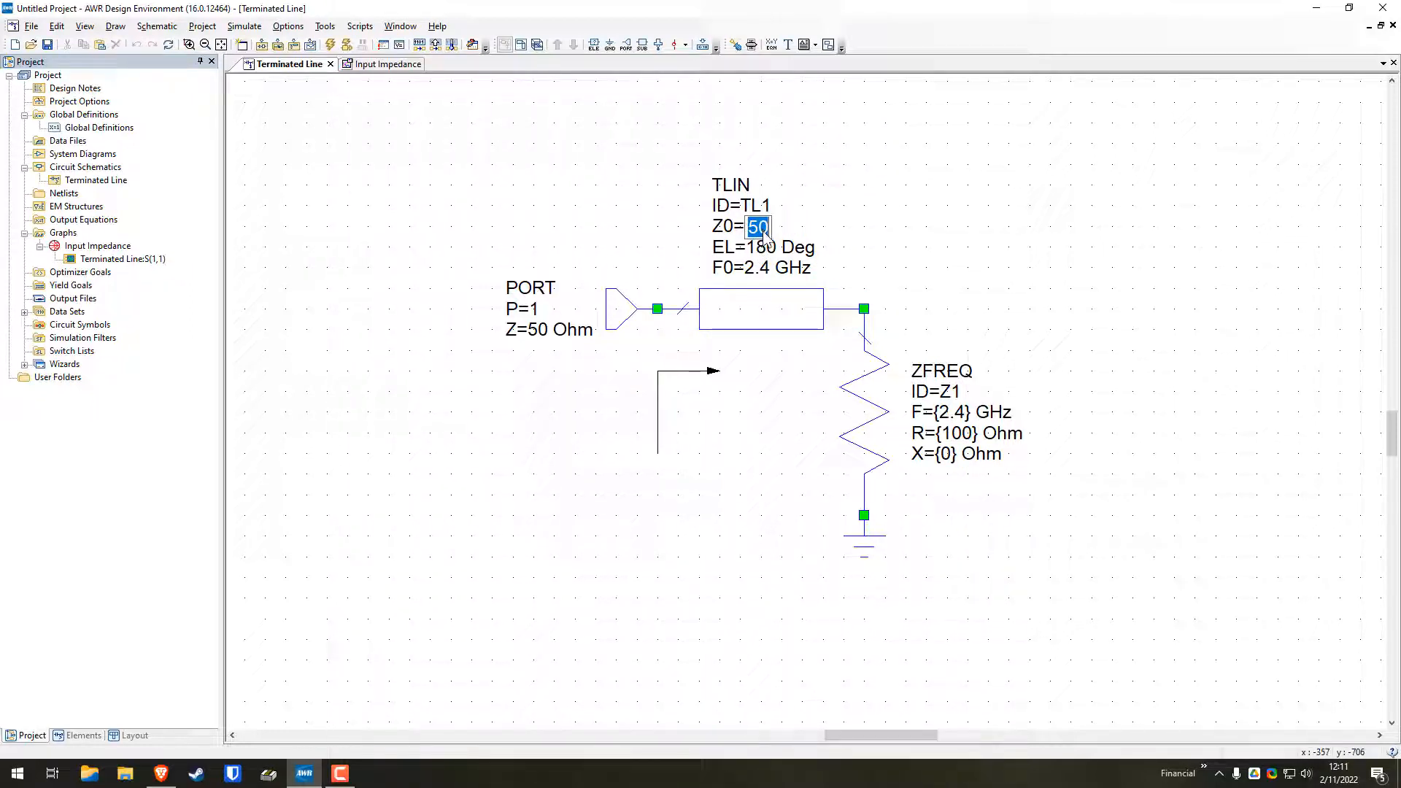
{"action": "type", "text": "70.71"}
{"action": "key", "text": "Return"}
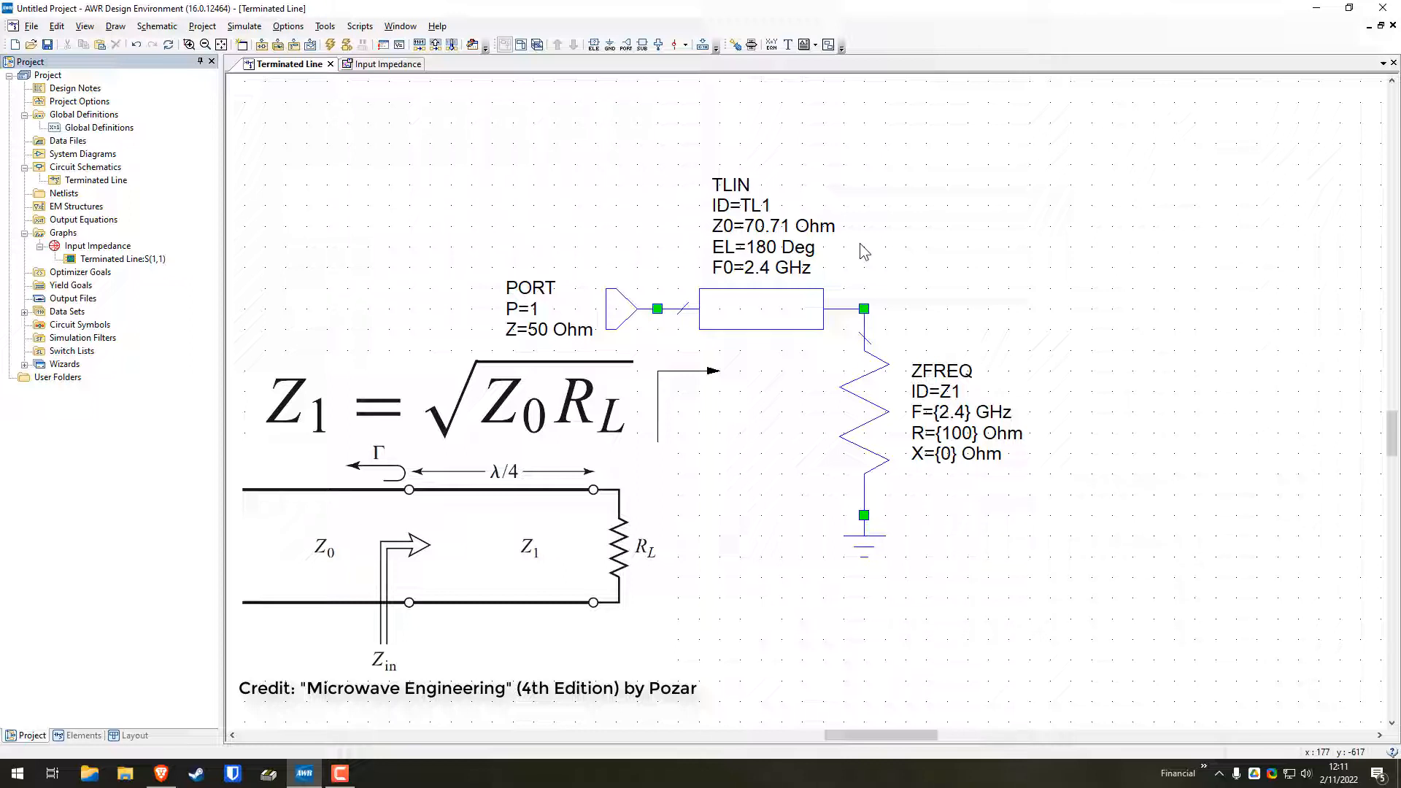
{"action": "double_click", "coordinate": [765, 249]}
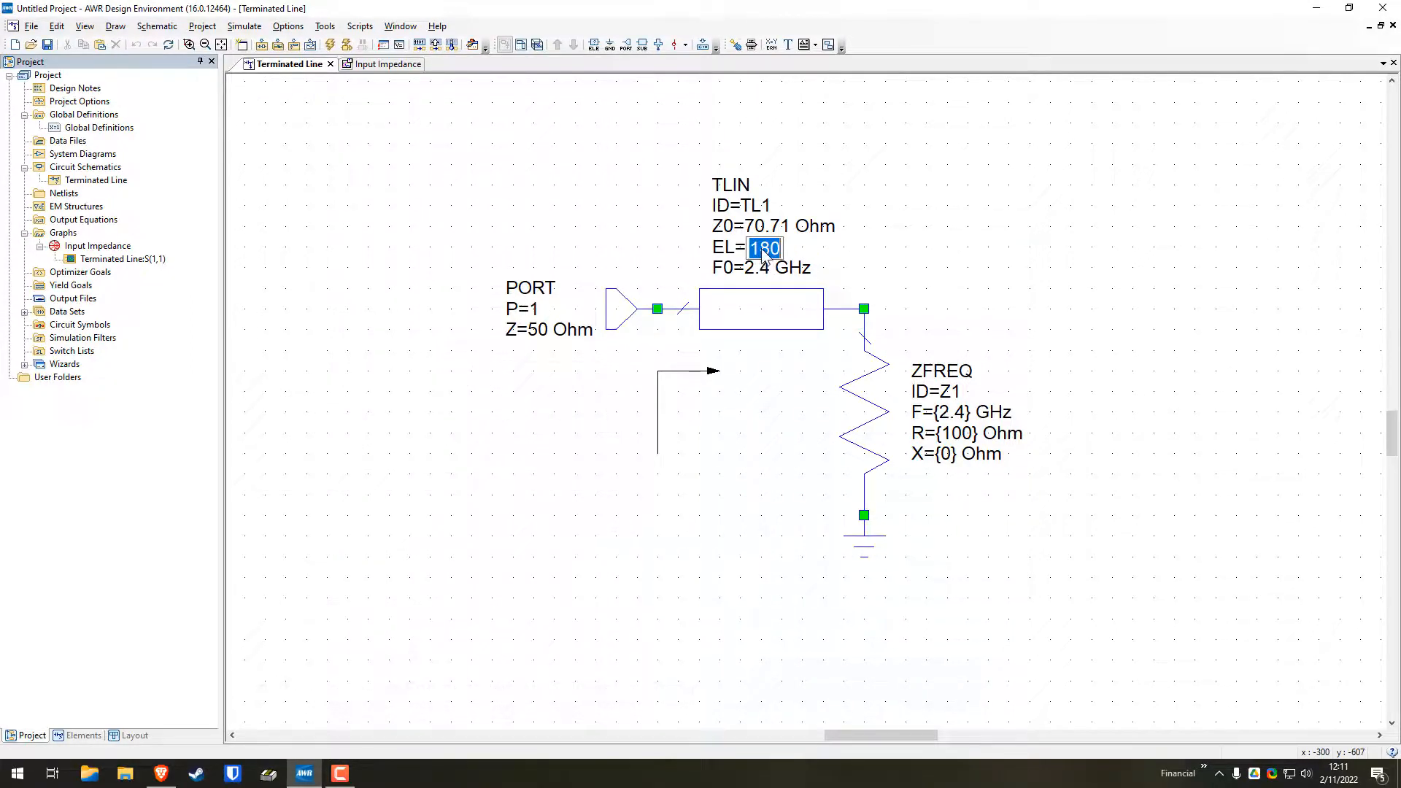
{"action": "type", "text": "90"}
{"action": "key", "text": "Return"}
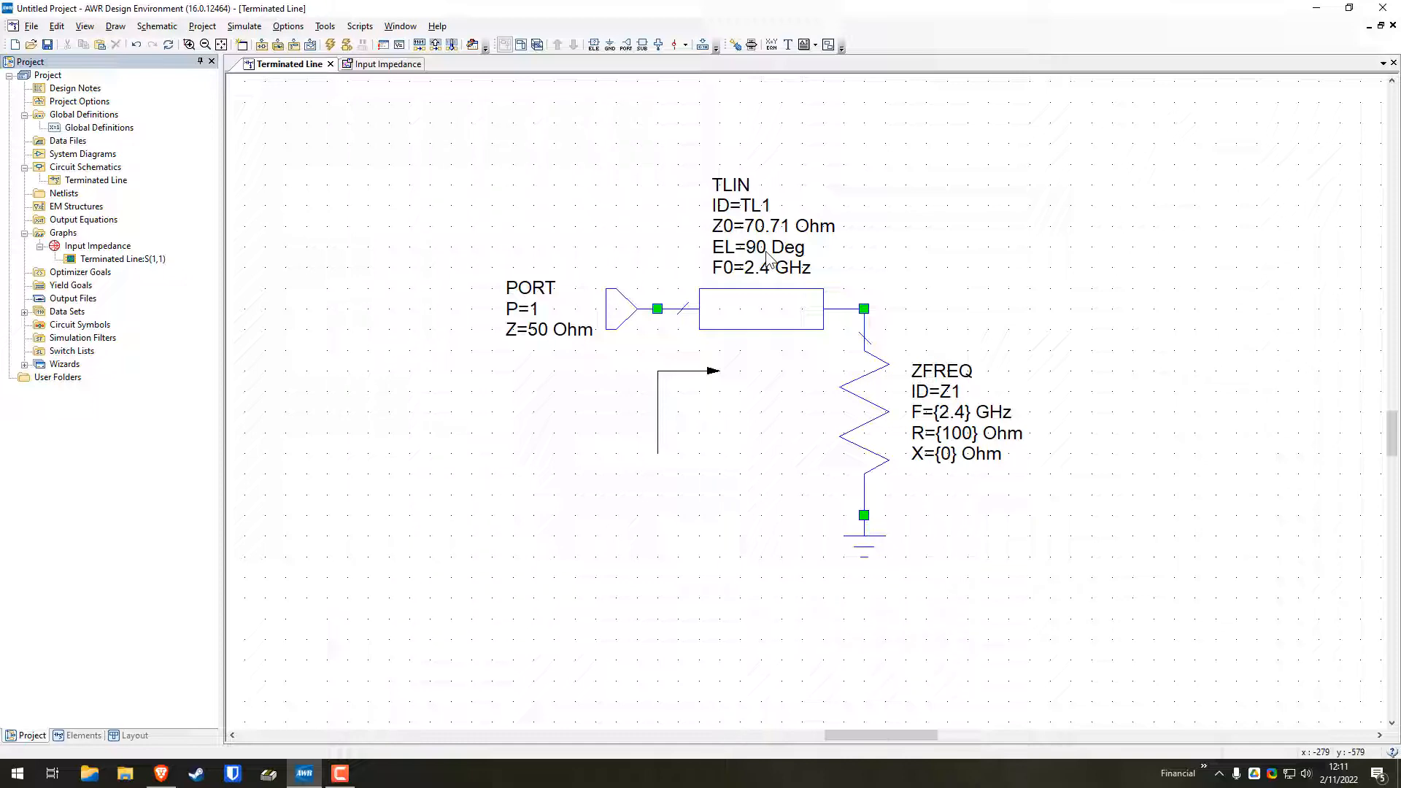
Re-analyze the circuit with the quarter-wave line and the 100 Ohm load to update the Input Impedance Smith chart
{"action": "left_click", "coordinate": [389, 65]}
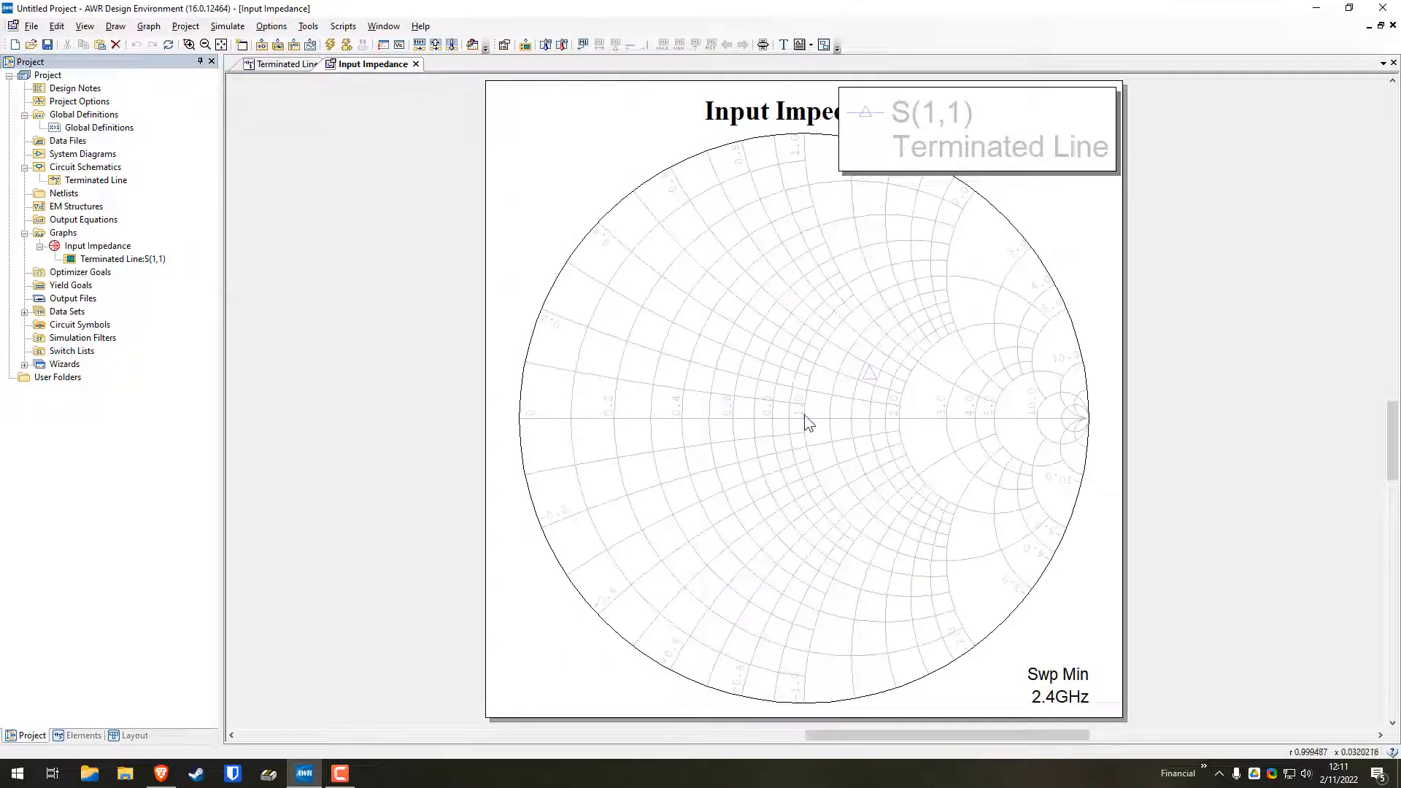
{"action": "left_click", "coordinate": [329, 45]}
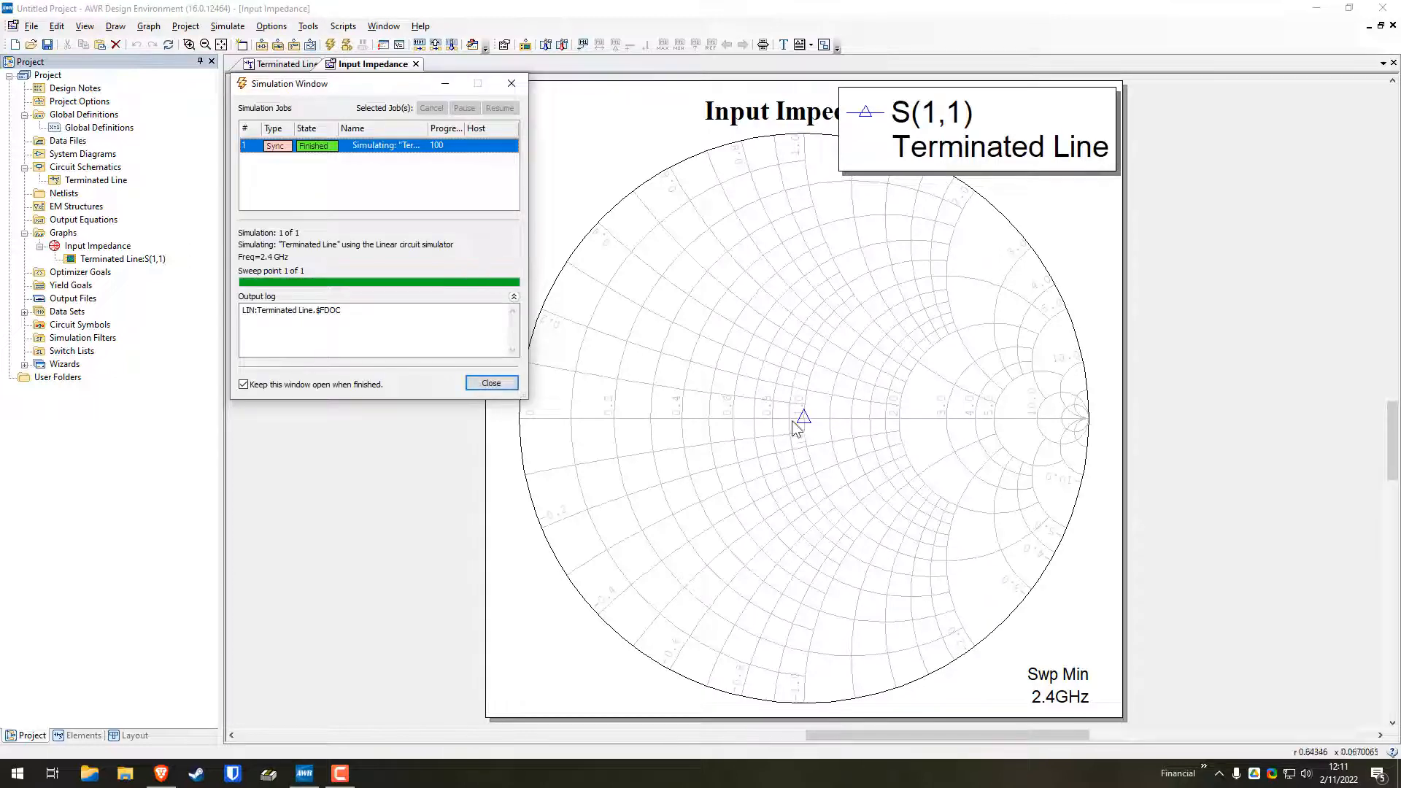
{"action": "left_click", "coordinate": [505, 385]}
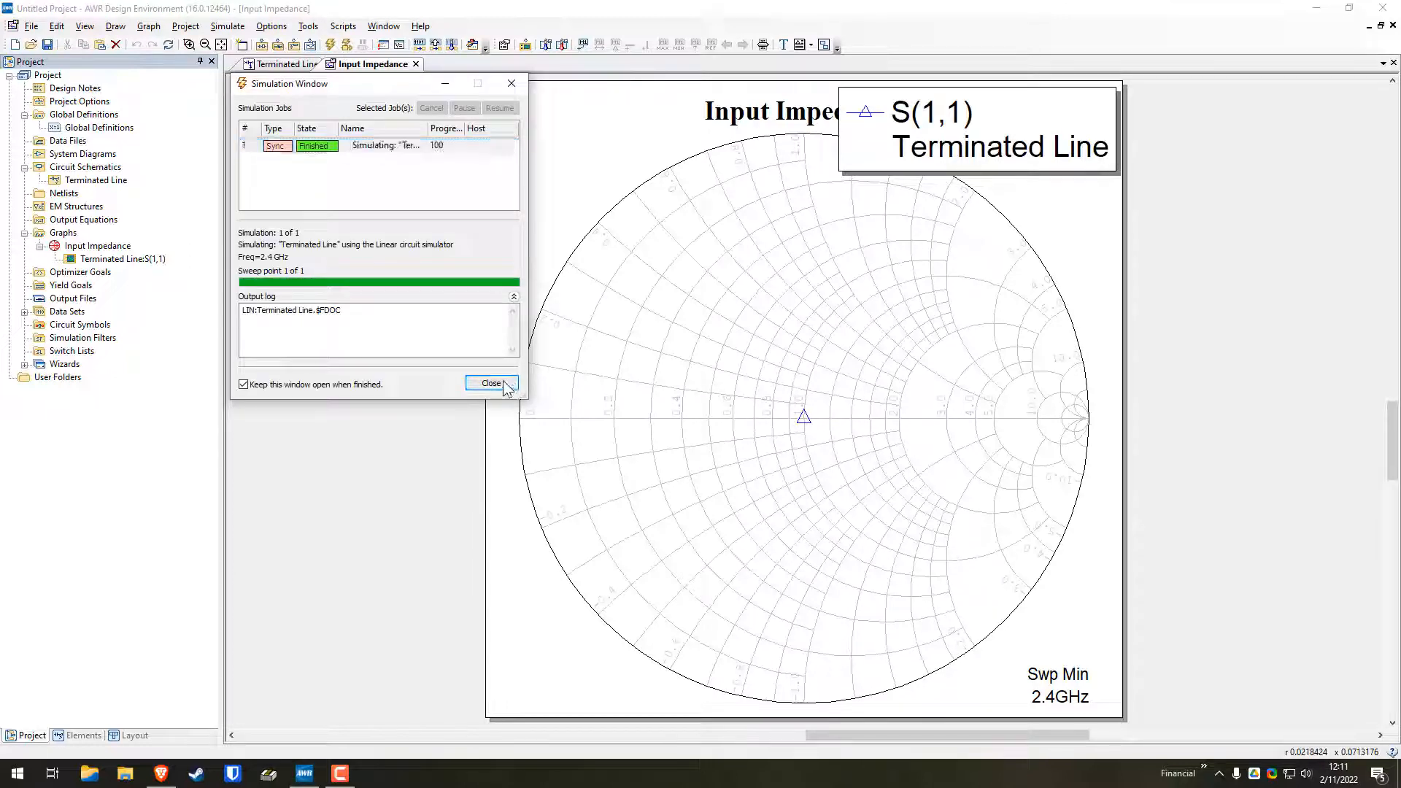
Set the ZFREQ load's reactance X to {30} Ohm in the Terminated Line schematic, keeping the braces
{"action": "left_click", "coordinate": [287, 64]}
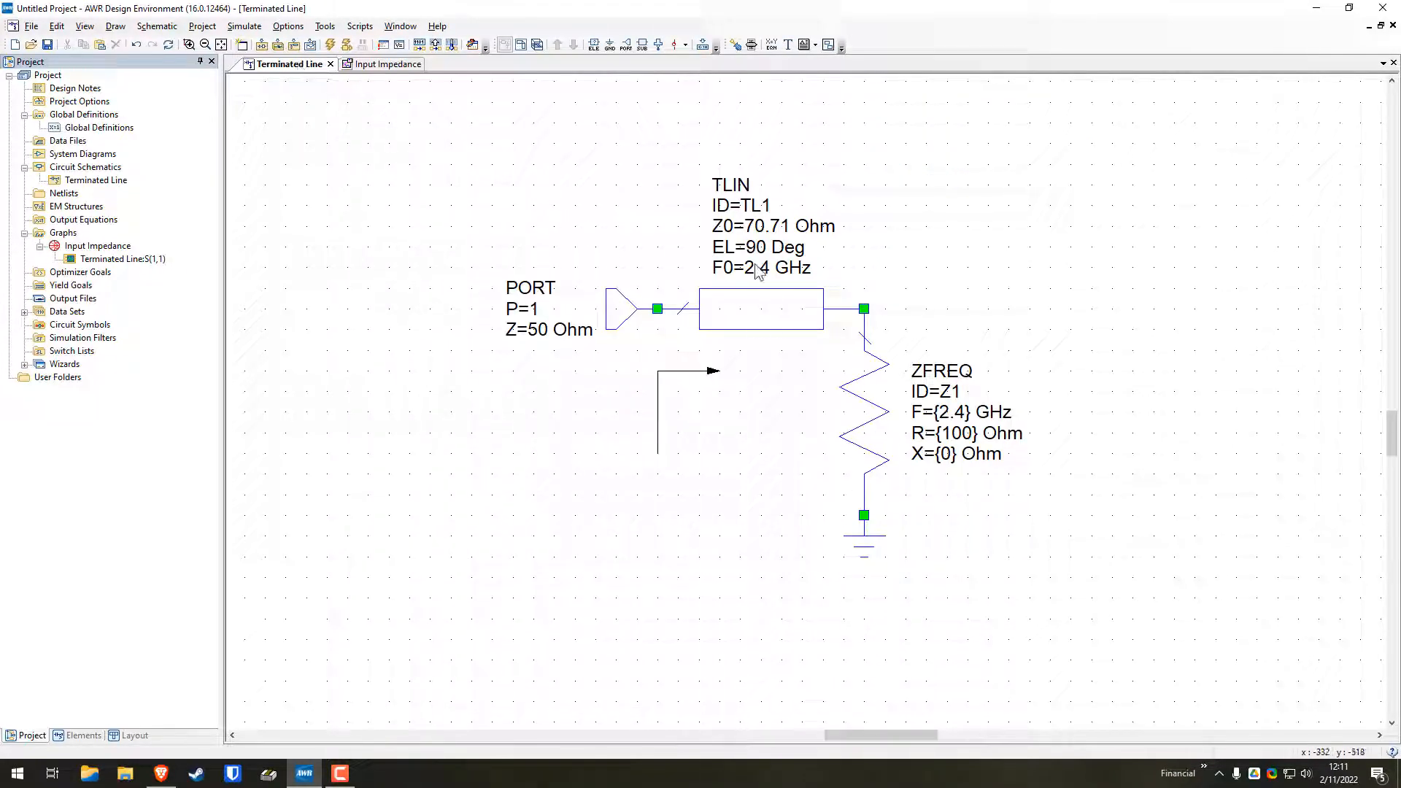
{"action": "double_click", "coordinate": [951, 465]}
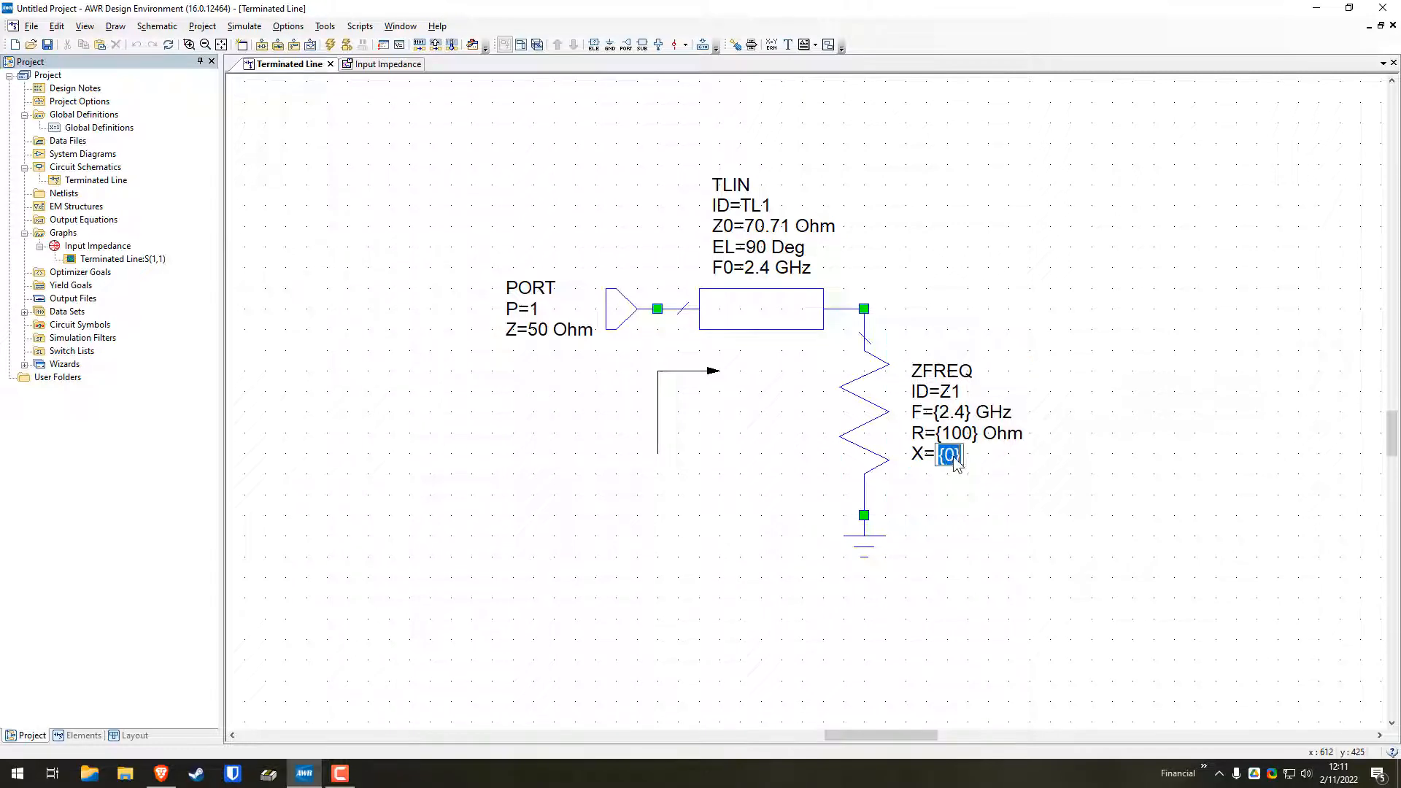
{"action": "left_click", "coordinate": [958, 461]}
{"action": "key", "text": "BackSpace"}
{"action": "type", "text": "30"}
{"action": "key", "text": "Return"}
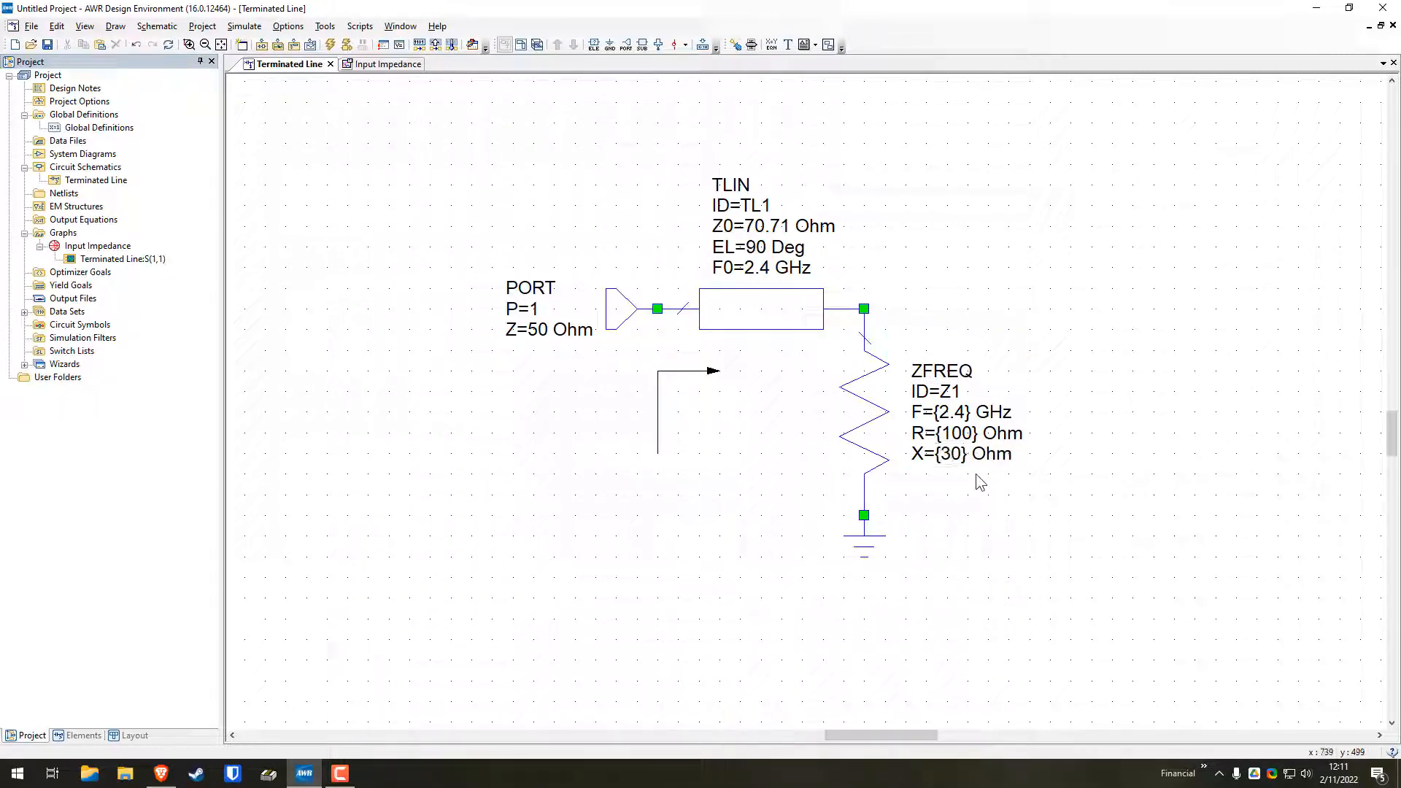
Simulate the circuit again with the 100 + j30 Ohm load and check the S(1,1) point on the Input Impedance Smith chart
{"action": "left_click", "coordinate": [381, 65]}
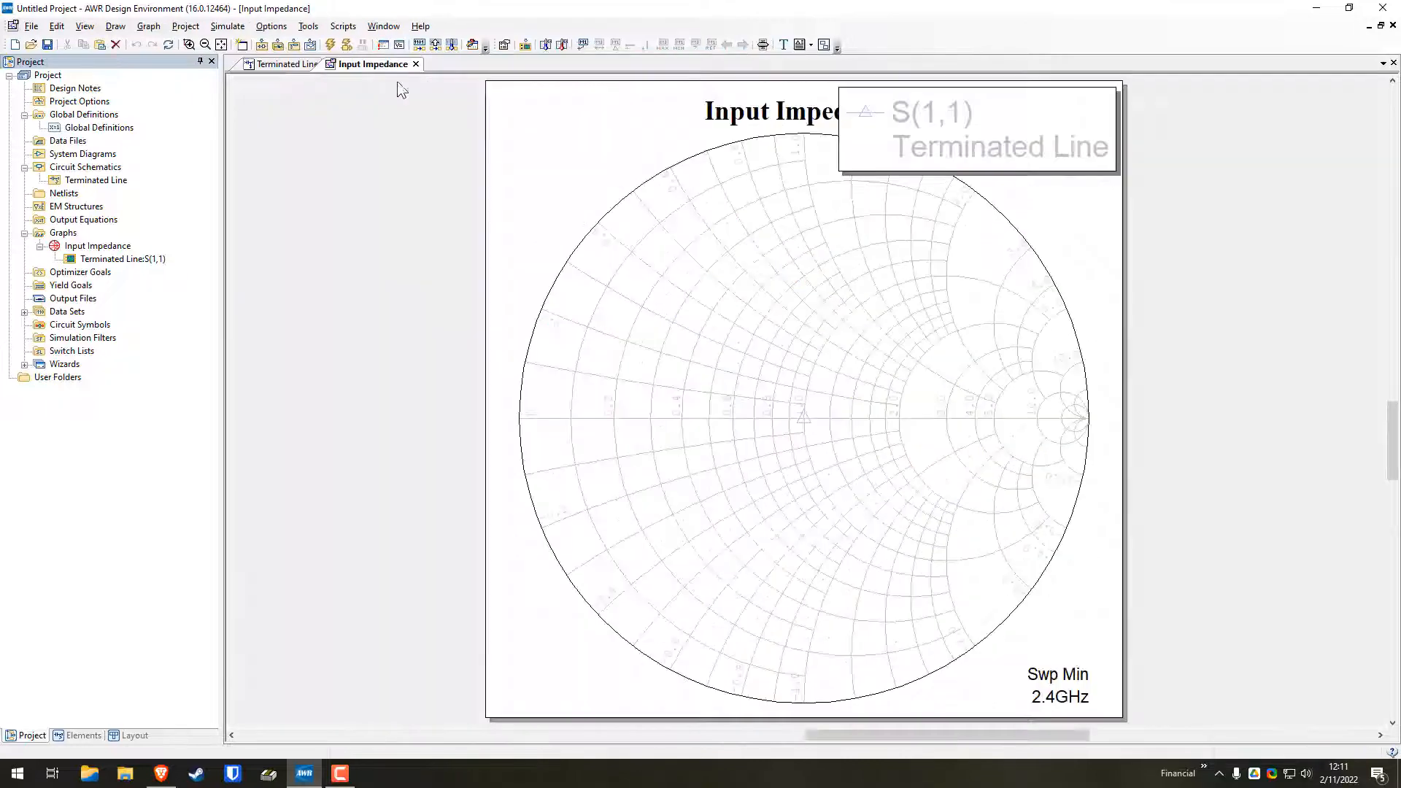
{"action": "left_click", "coordinate": [341, 46]}
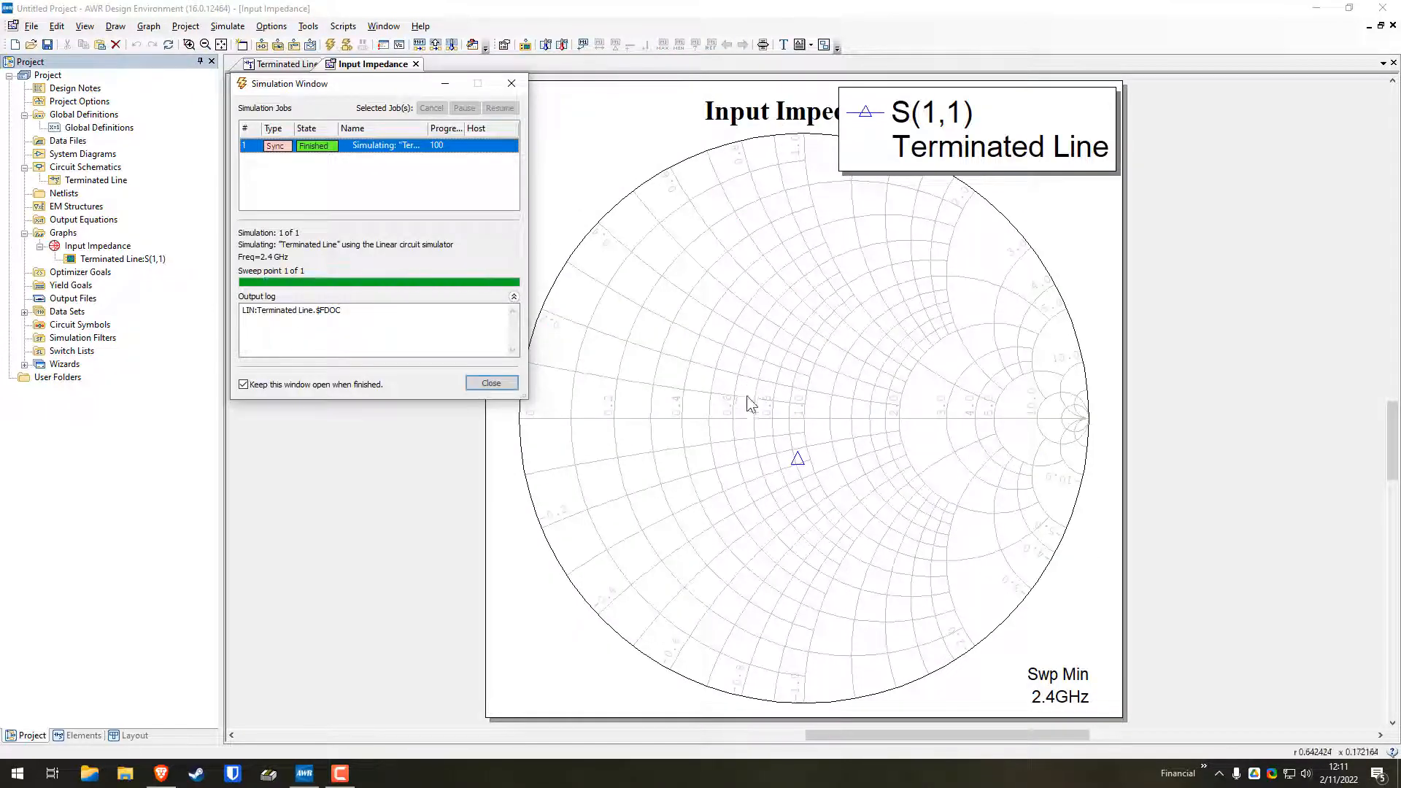
{"action": "left_click", "coordinate": [800, 459]}
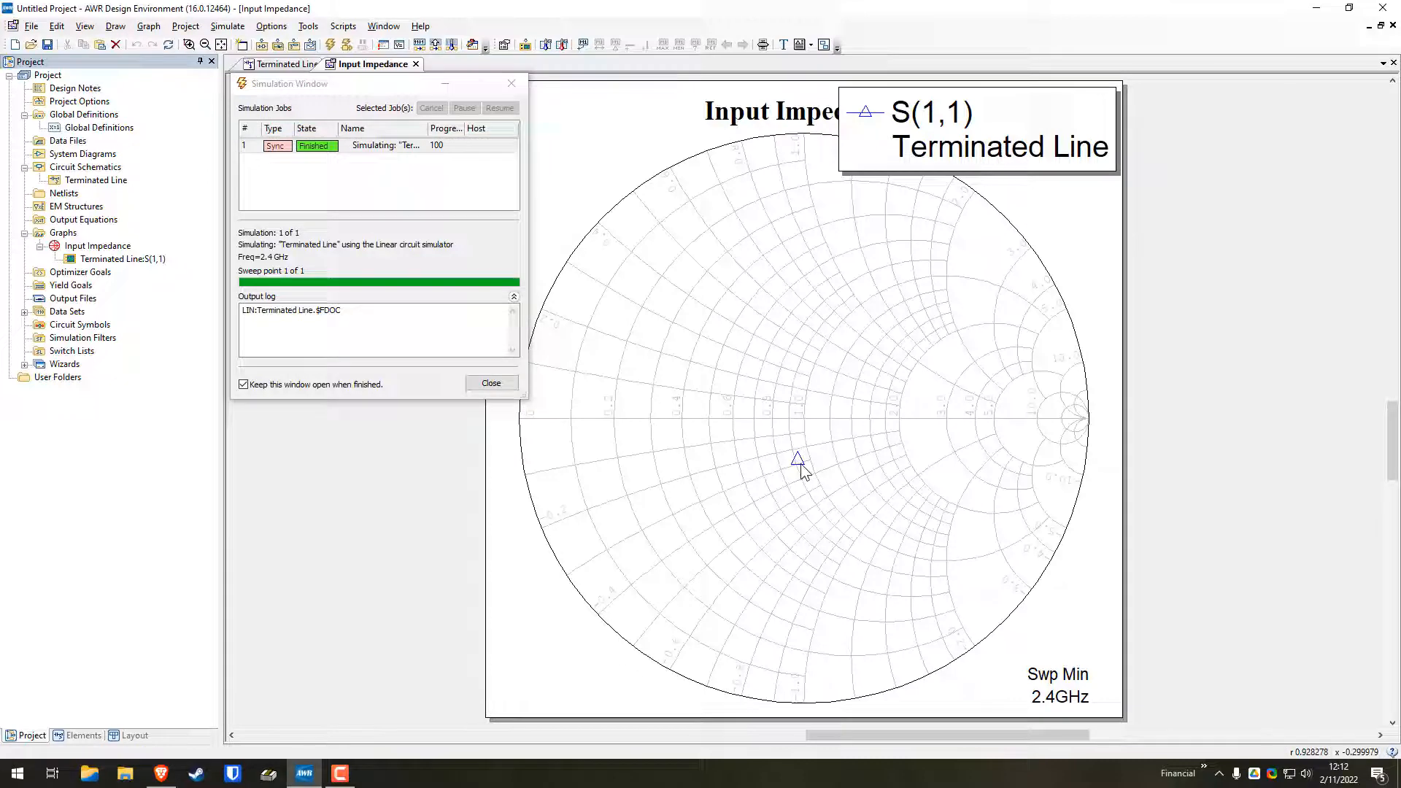
{"action": "left_click", "coordinate": [491, 383]}
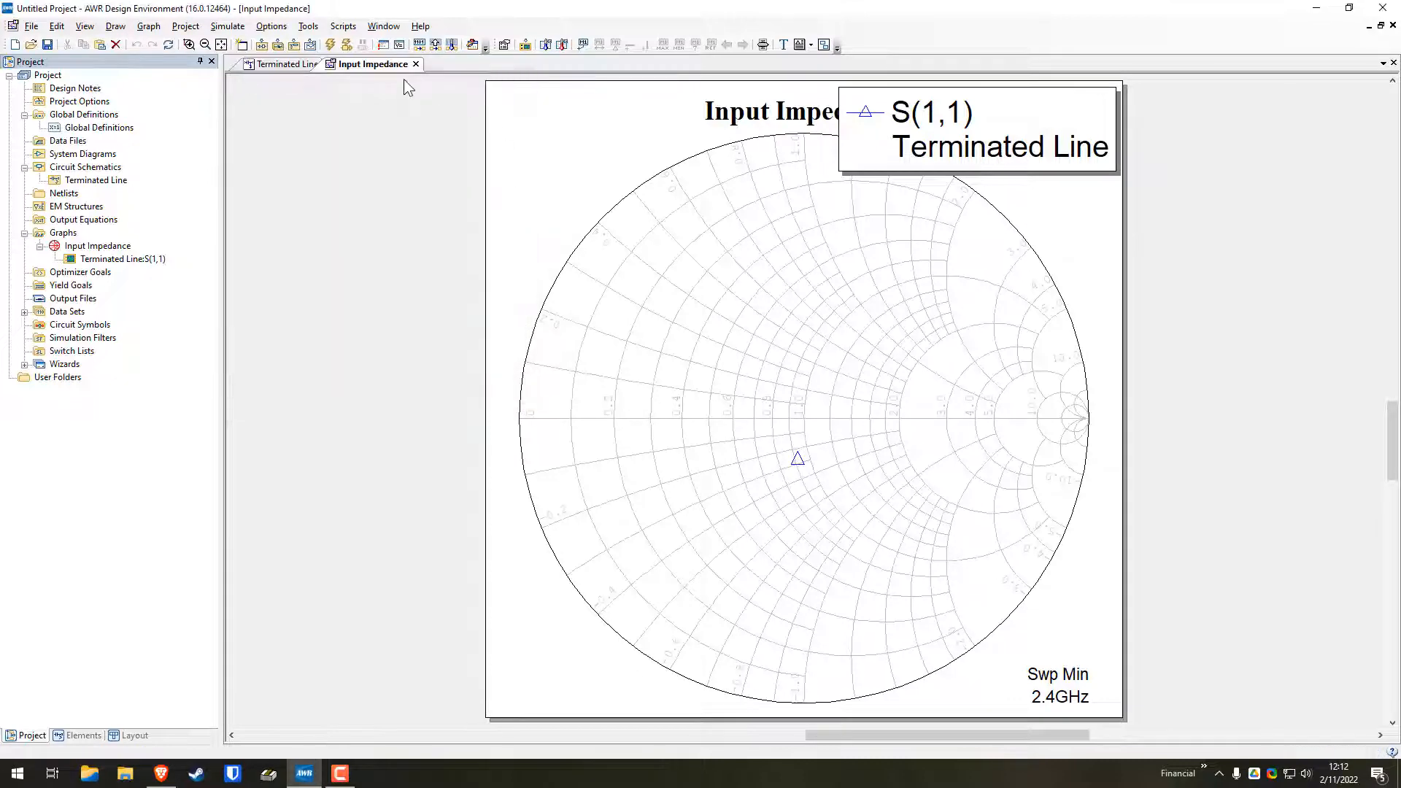
Enable tuning for the Z0 and EL parameters of the TLIN transmission line in the Terminated Line schematic
{"action": "left_click", "coordinate": [288, 65]}
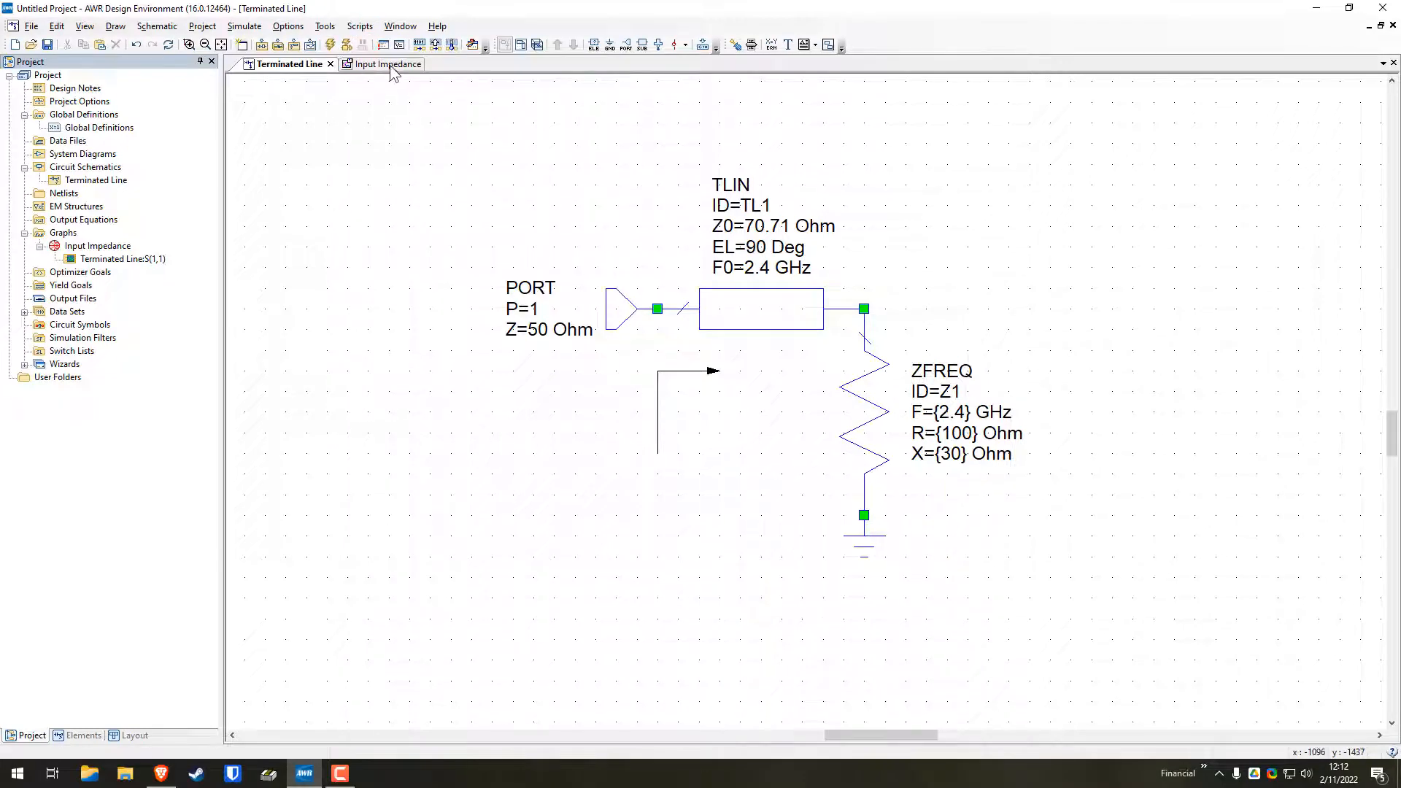
{"action": "left_click", "coordinate": [329, 67]}
{"action": "left_click", "coordinate": [299, 66]}
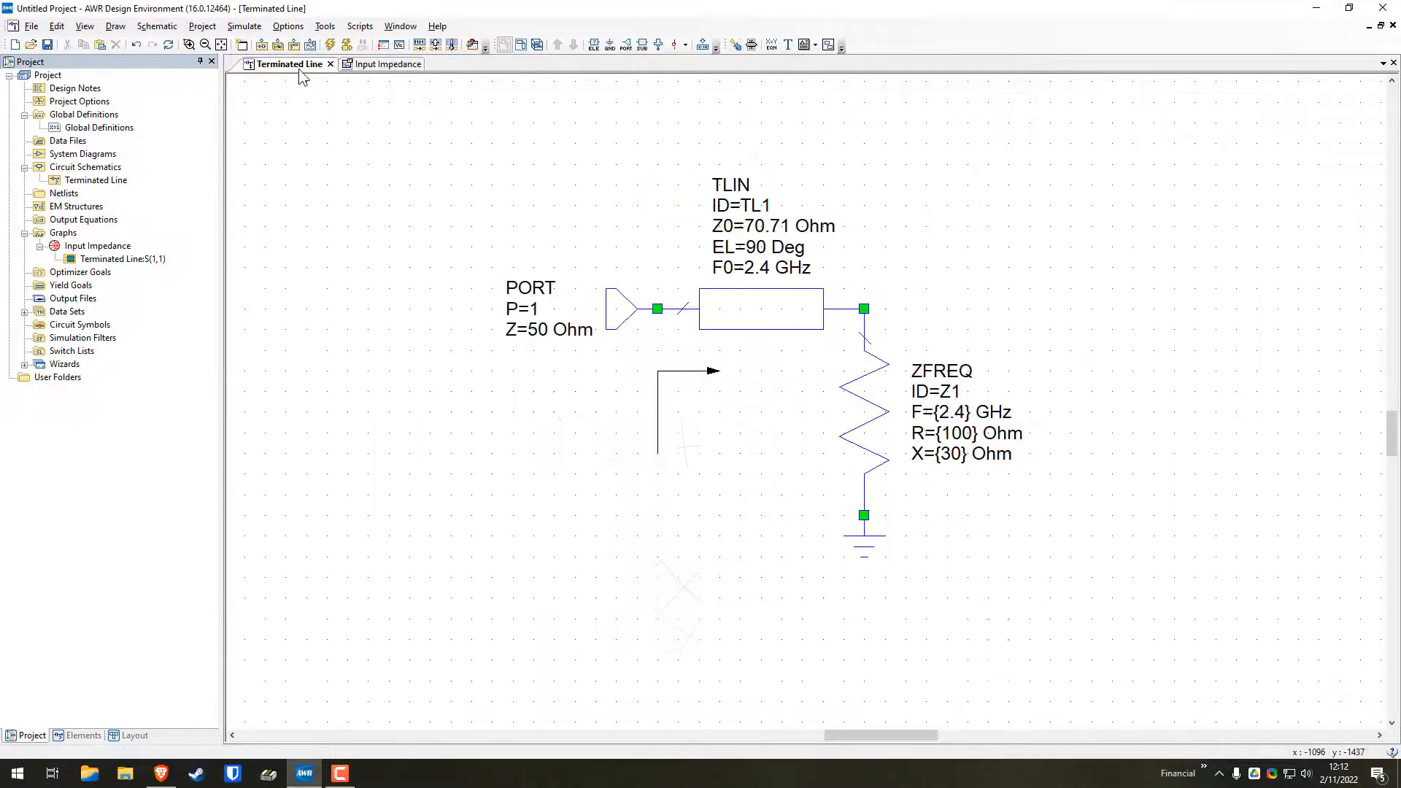
{"action": "right_click", "coordinate": [760, 314]}
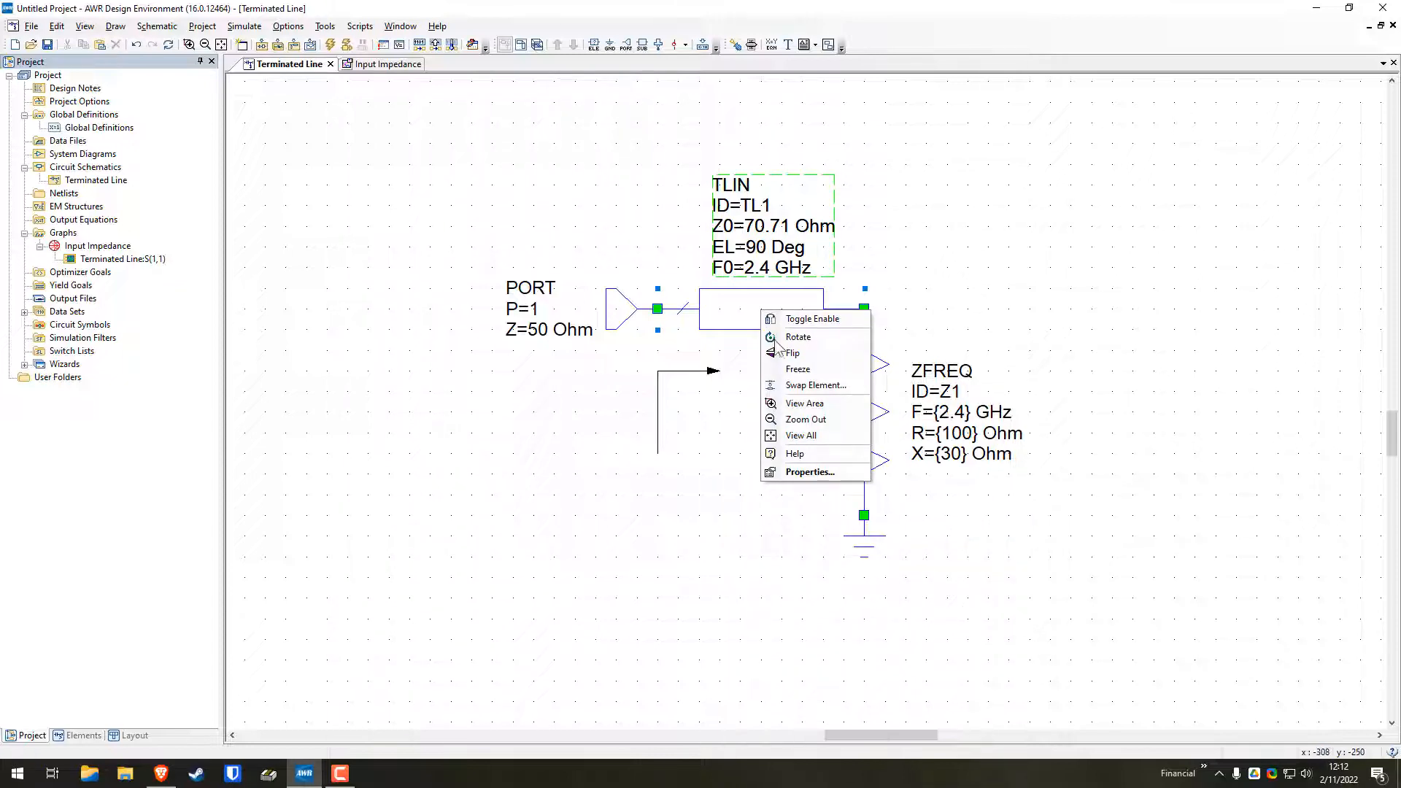
{"action": "left_click", "coordinate": [813, 473]}
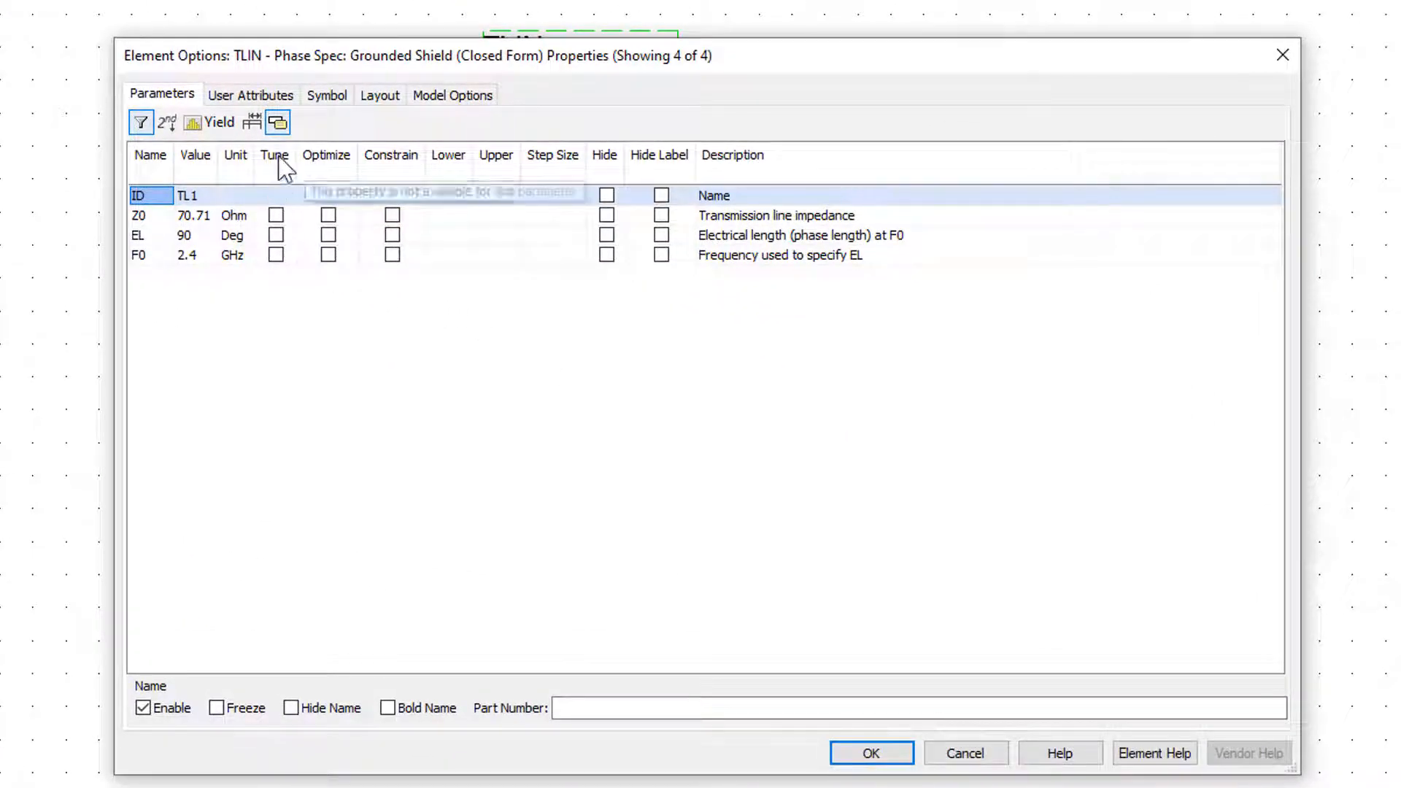
{"action": "left_click", "coordinate": [276, 216]}
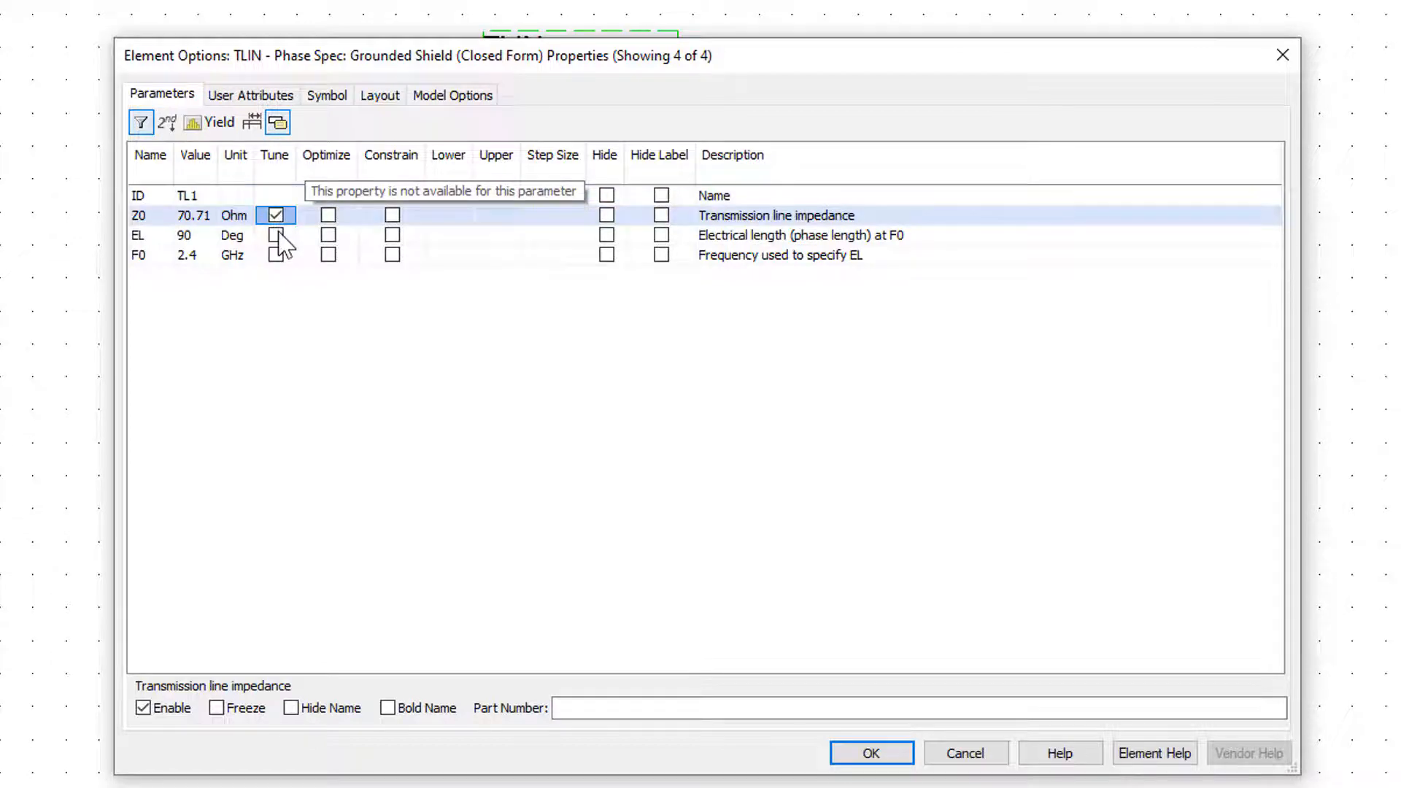
{"action": "left_click", "coordinate": [276, 235]}
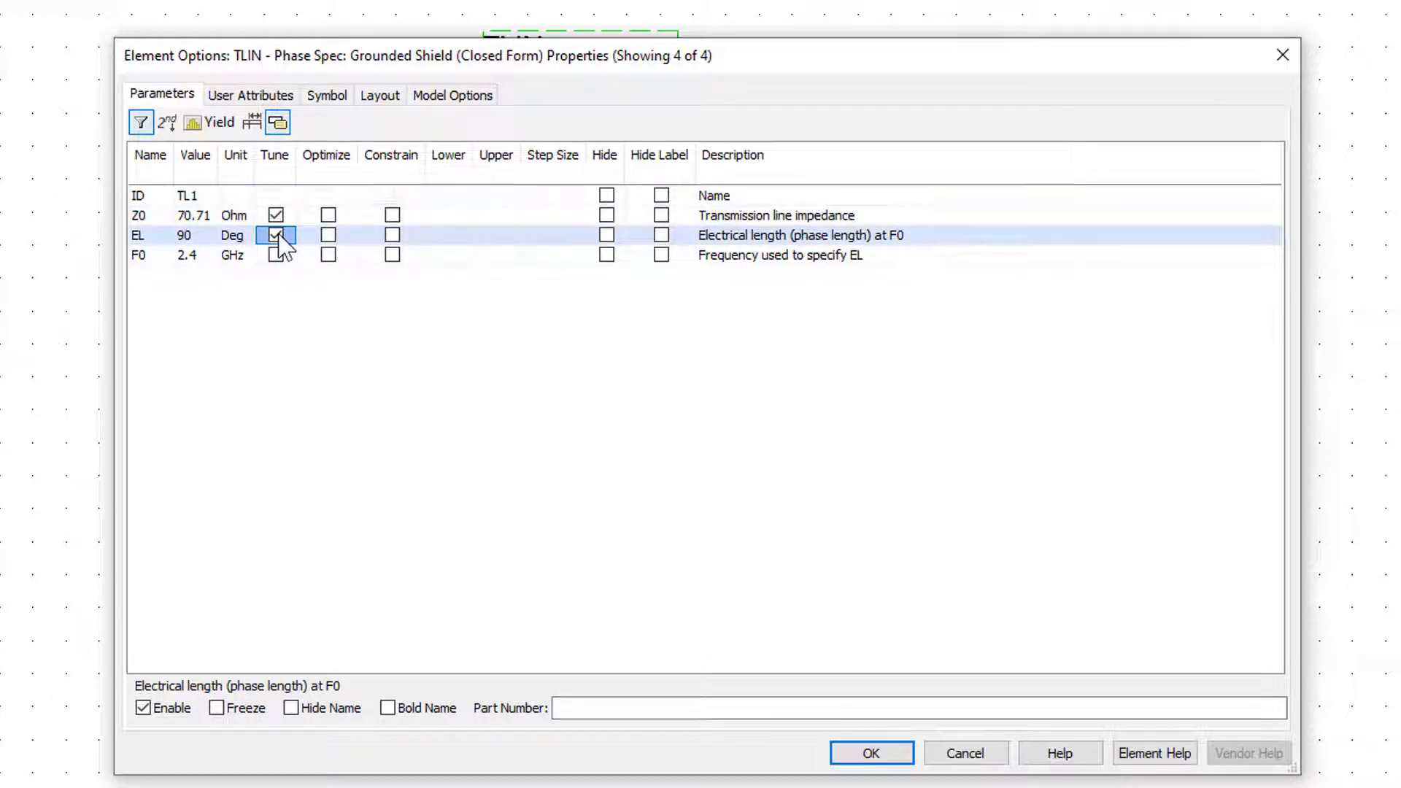
{"action": "left_click", "coordinate": [875, 752]}
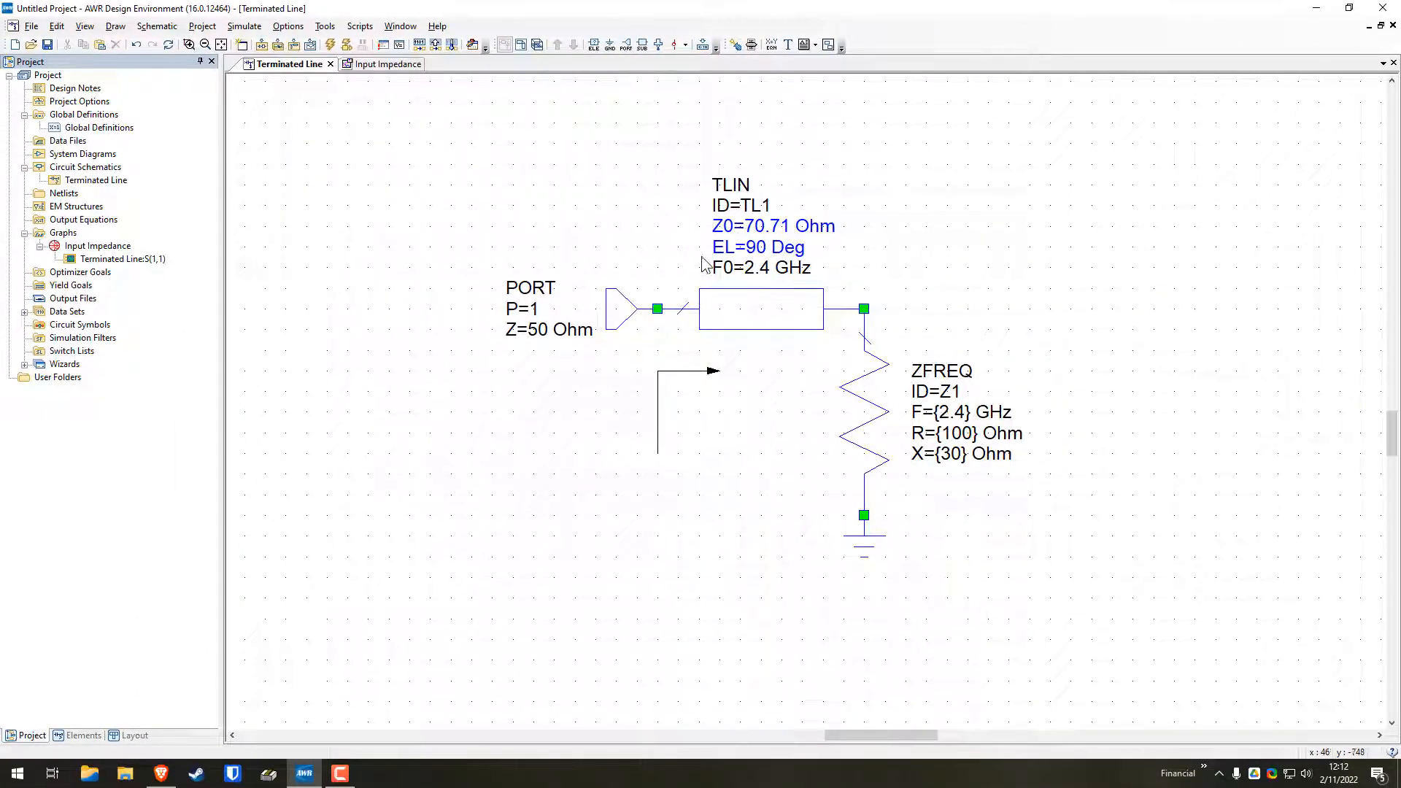
Open the Tuner beside the Input Impedance Smith chart and tune the line's Z0 to 77.71 Ohm and EL to 111 Deg
{"action": "left_click", "coordinate": [367, 64]}
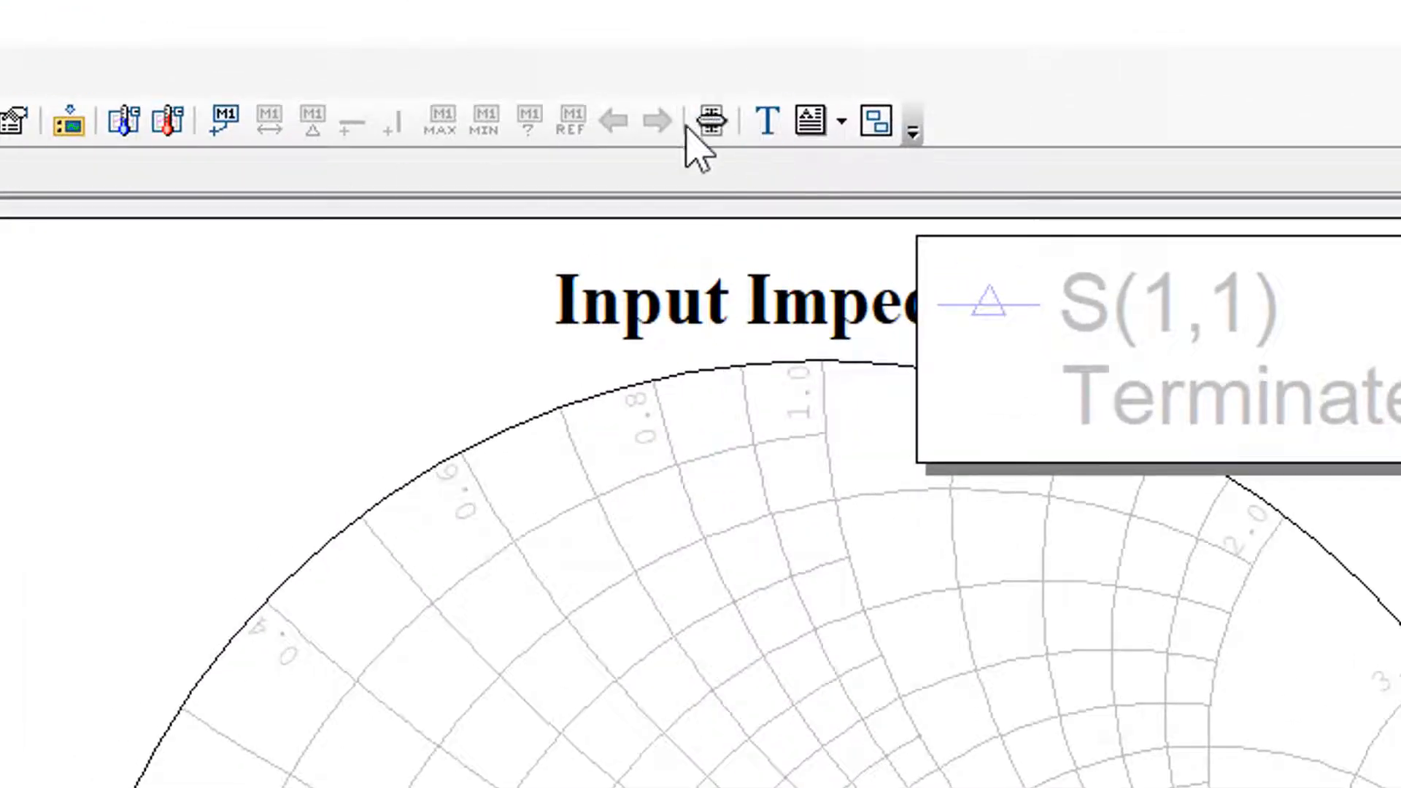
{"action": "left_click", "coordinate": [709, 118]}
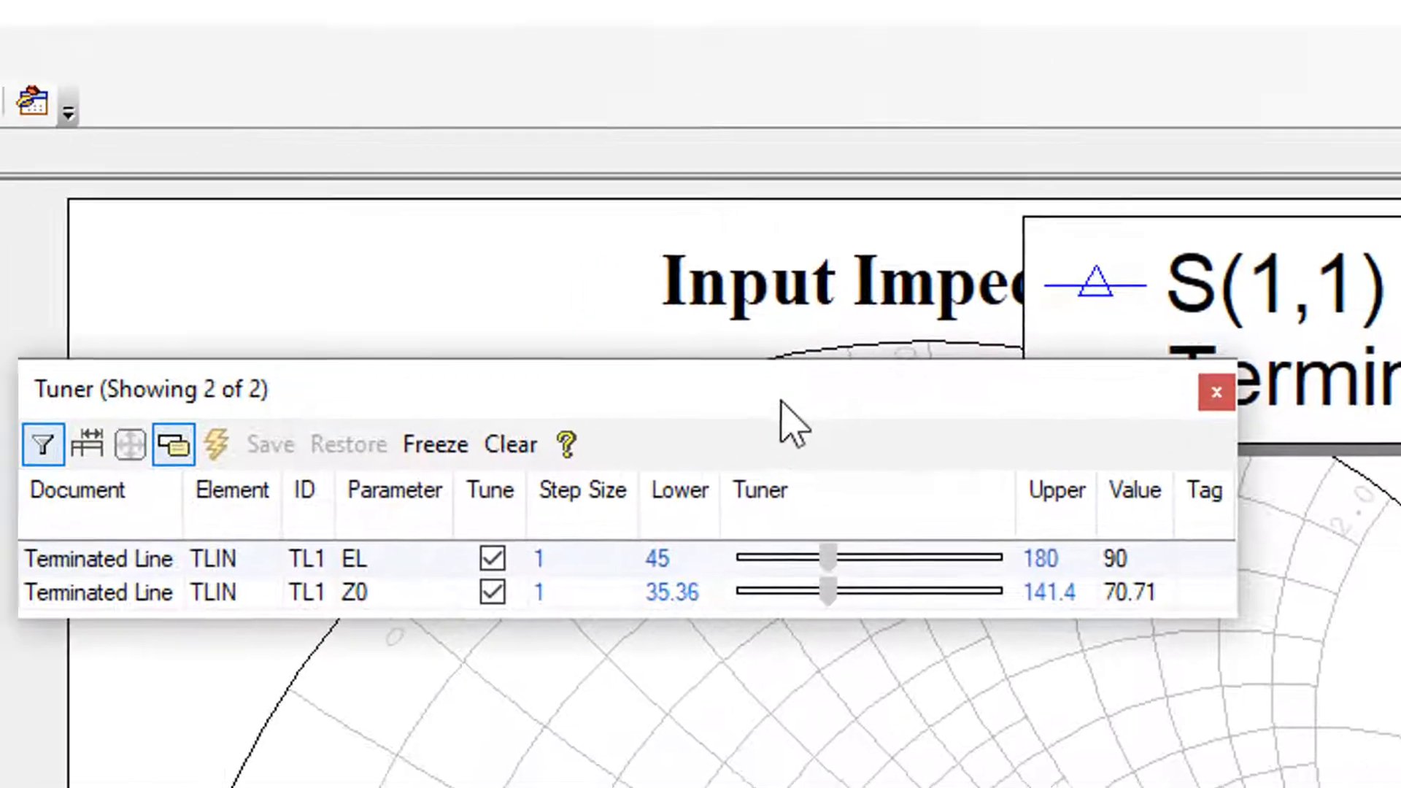
{"action": "left_click_drag", "start_coordinate": [781, 401], "coordinate": [216, 335]}
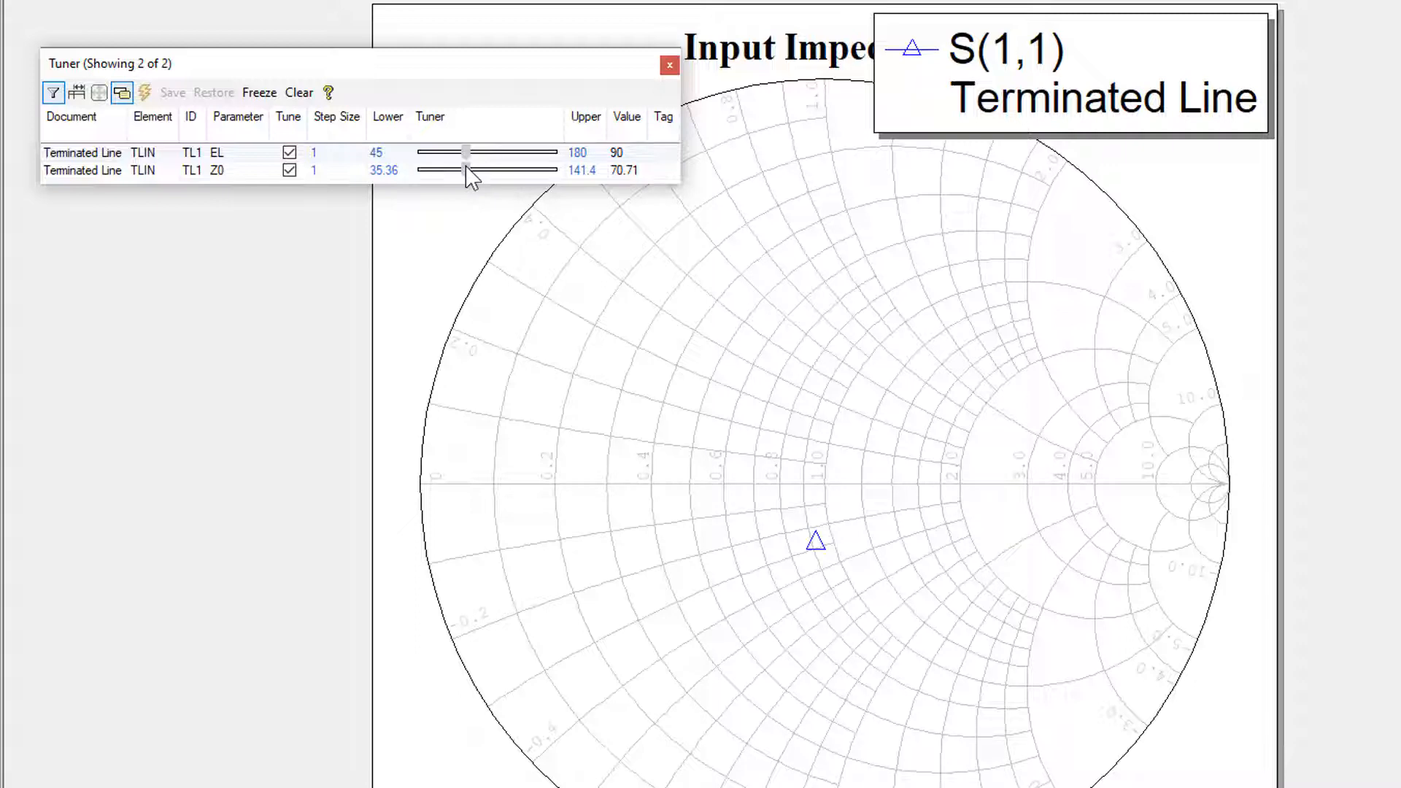
{"action": "mouse_move", "coordinate": [465, 165]}
{"action": "left_mouse_down"}
{"action": "mouse_move", "coordinate": [483, 168]}
{"action": "mouse_move", "coordinate": [446, 171]}
{"action": "mouse_move", "coordinate": [519, 173]}
{"action": "mouse_move", "coordinate": [438, 172]}
{"action": "mouse_move", "coordinate": [528, 175]}
{"action": "mouse_move", "coordinate": [431, 175]}
{"action": "mouse_move", "coordinate": [522, 175]}
{"action": "mouse_move", "coordinate": [442, 175]}
{"action": "mouse_move", "coordinate": [483, 173]}
{"action": "mouse_move", "coordinate": [454, 152]}
{"action": "mouse_move", "coordinate": [608, 163]}
{"action": "mouse_move", "coordinate": [438, 161]}
{"action": "mouse_move", "coordinate": [488, 161]}
{"action": "left_mouse_up"}
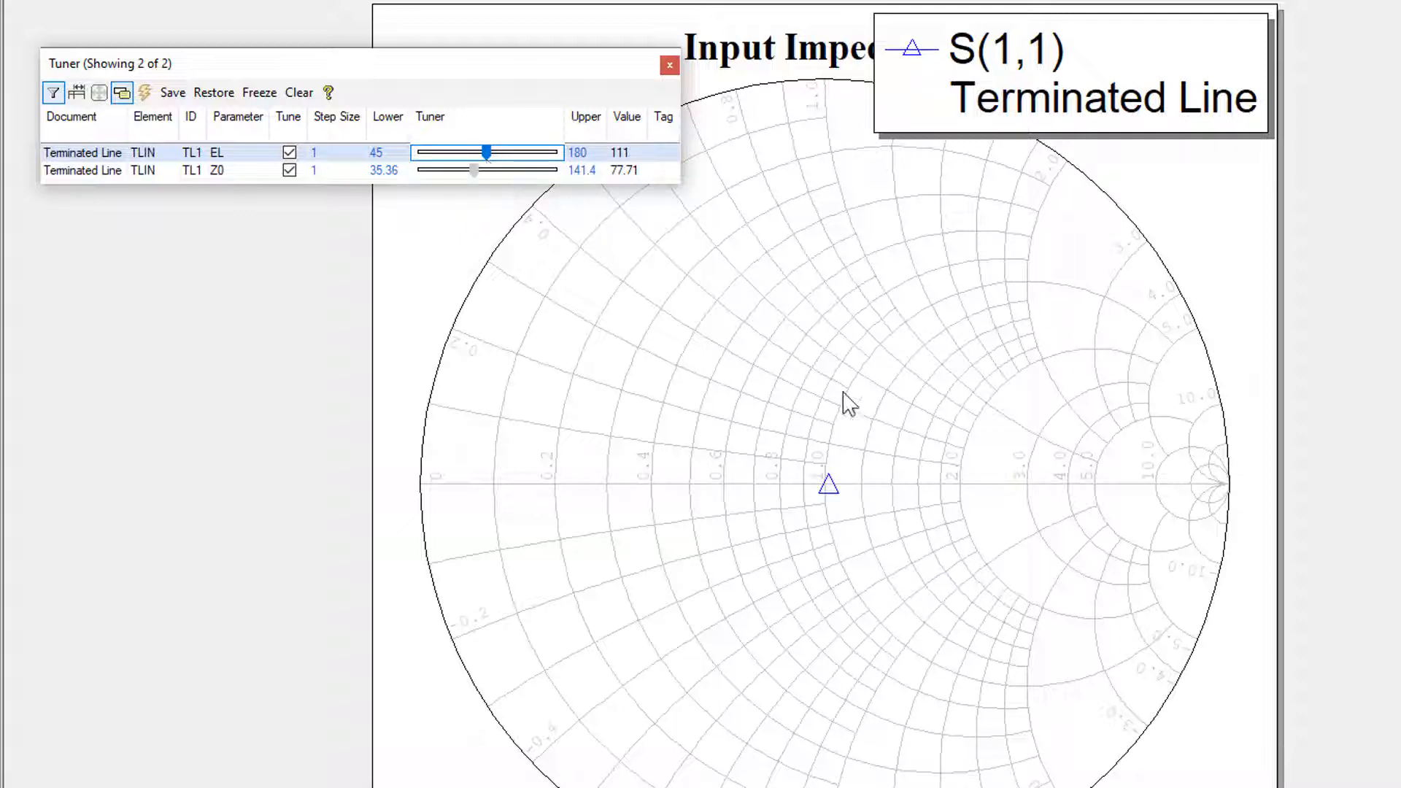
Add a marker to the S(1,1) point near the center of the Input Impedance Smith chart
{"action": "left_click", "coordinate": [851, 526]}
{"action": "scroll", "coordinate": [840, 525], "scroll_direction": "up", "scroll_amount": 3}
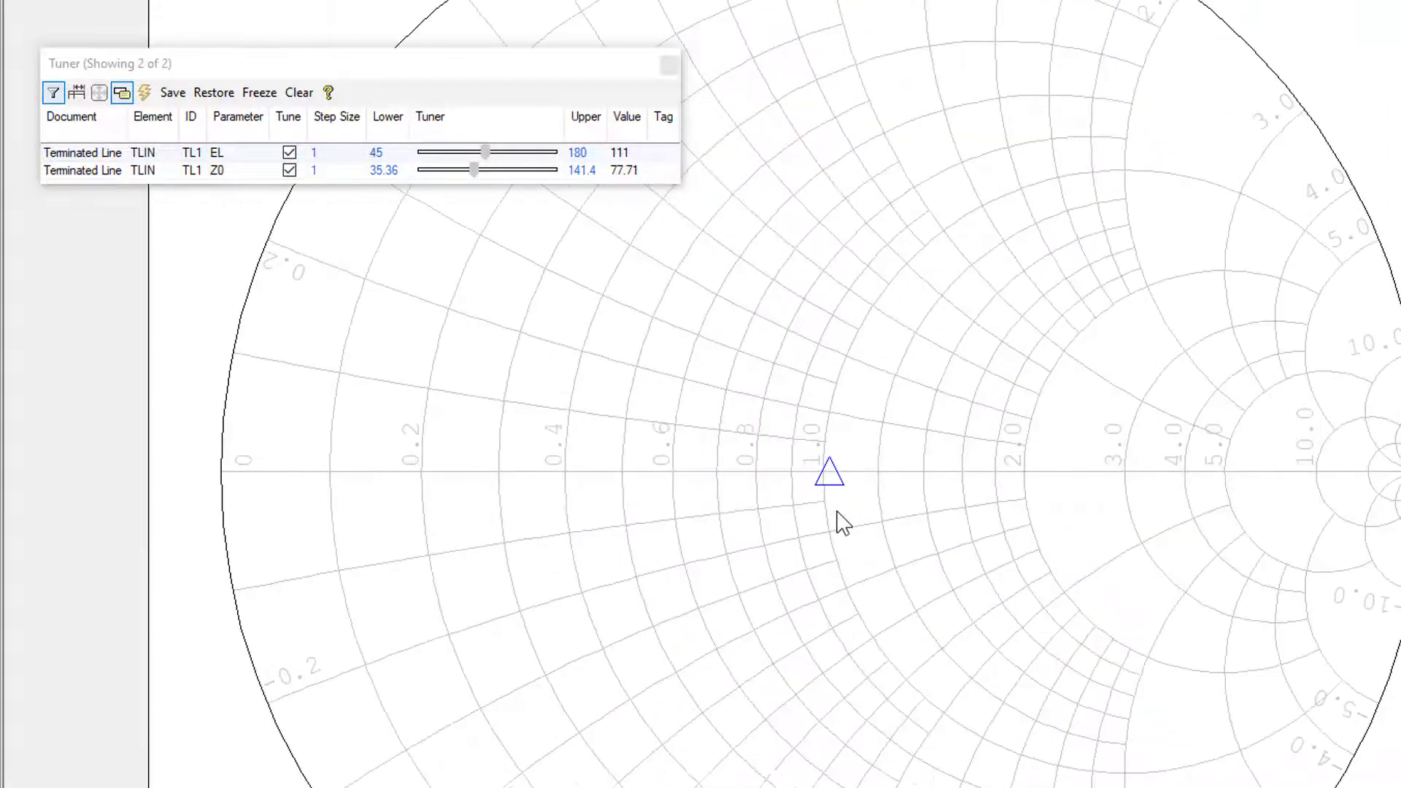
{"action": "scroll", "coordinate": [841, 524], "scroll_direction": "up", "scroll_amount": 1}
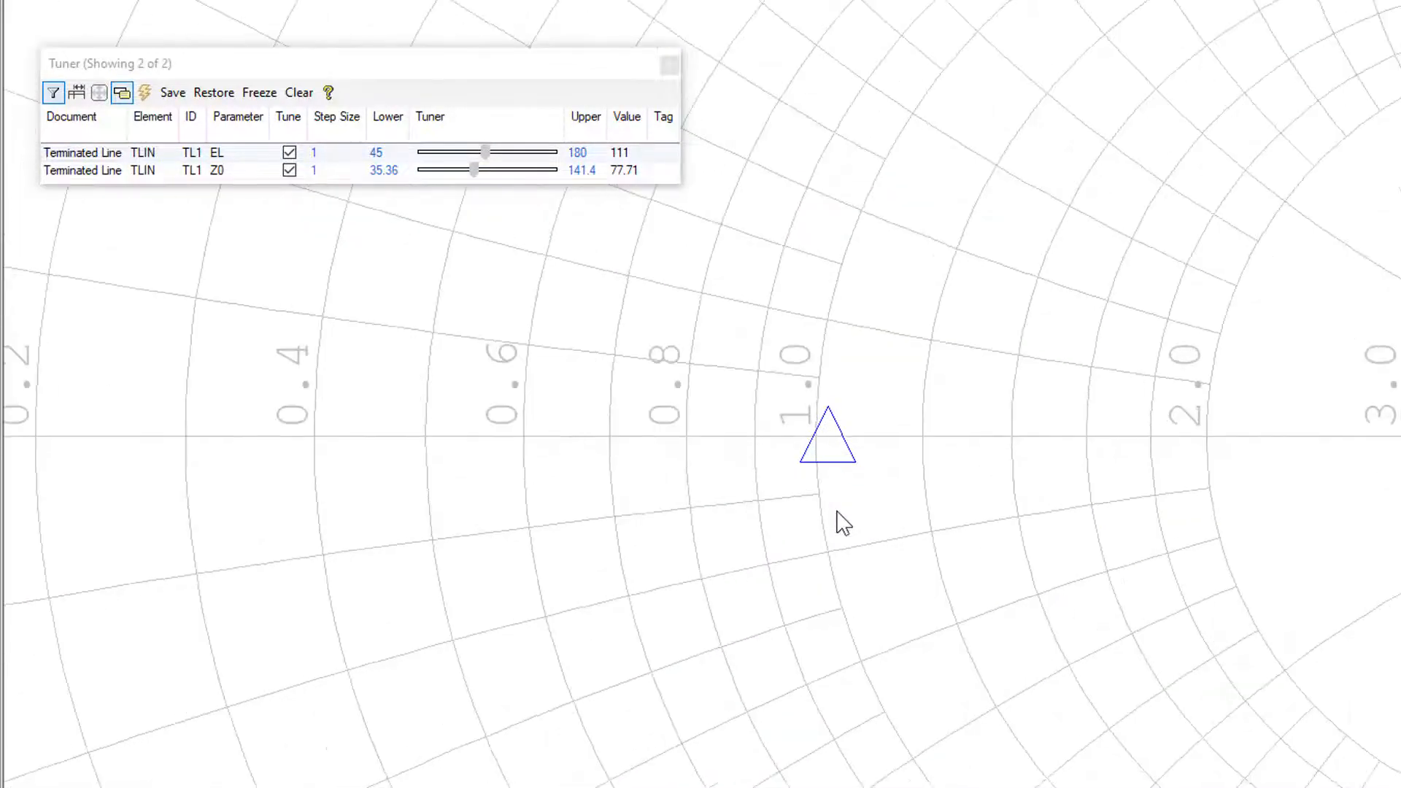
{"action": "right_click", "coordinate": [831, 441]}
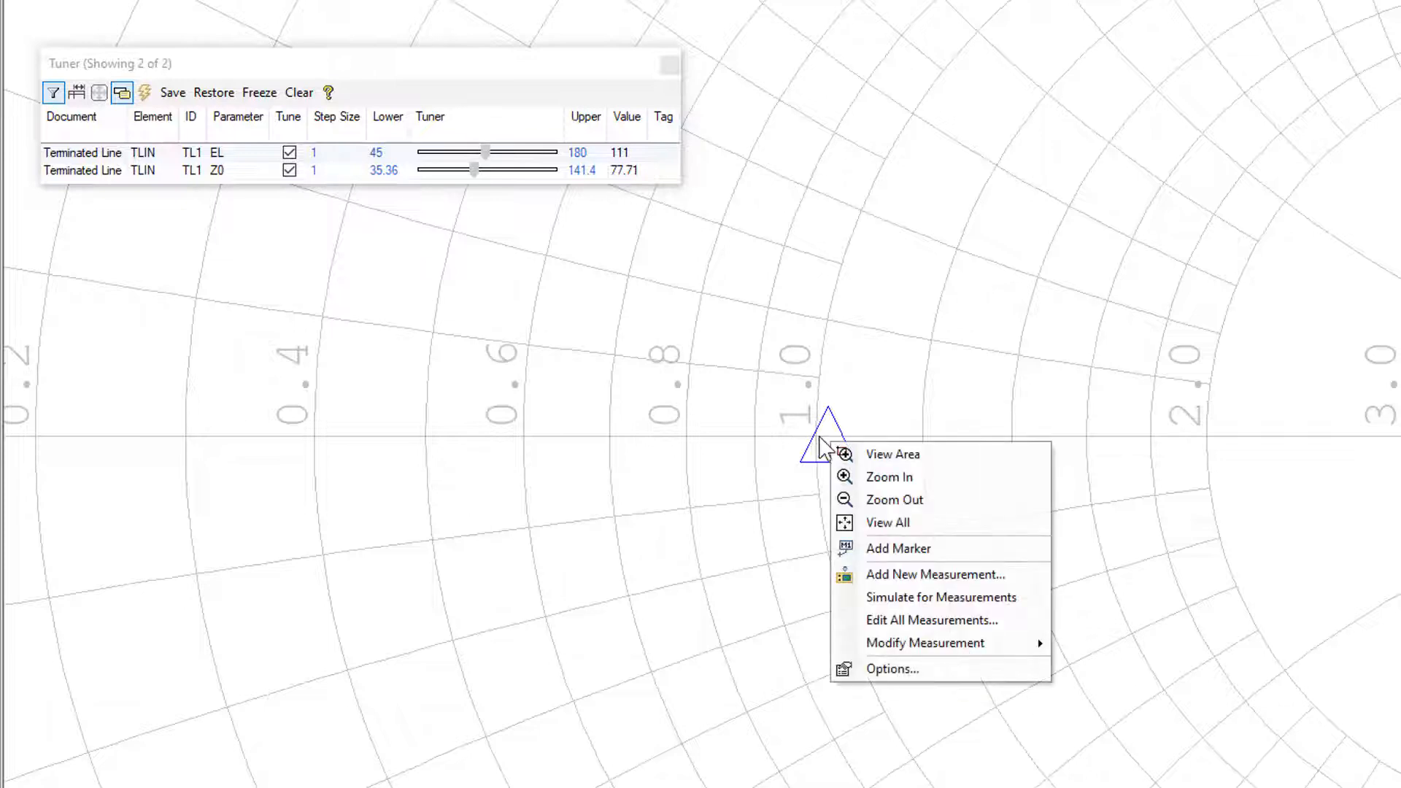
{"action": "left_click", "coordinate": [881, 544]}
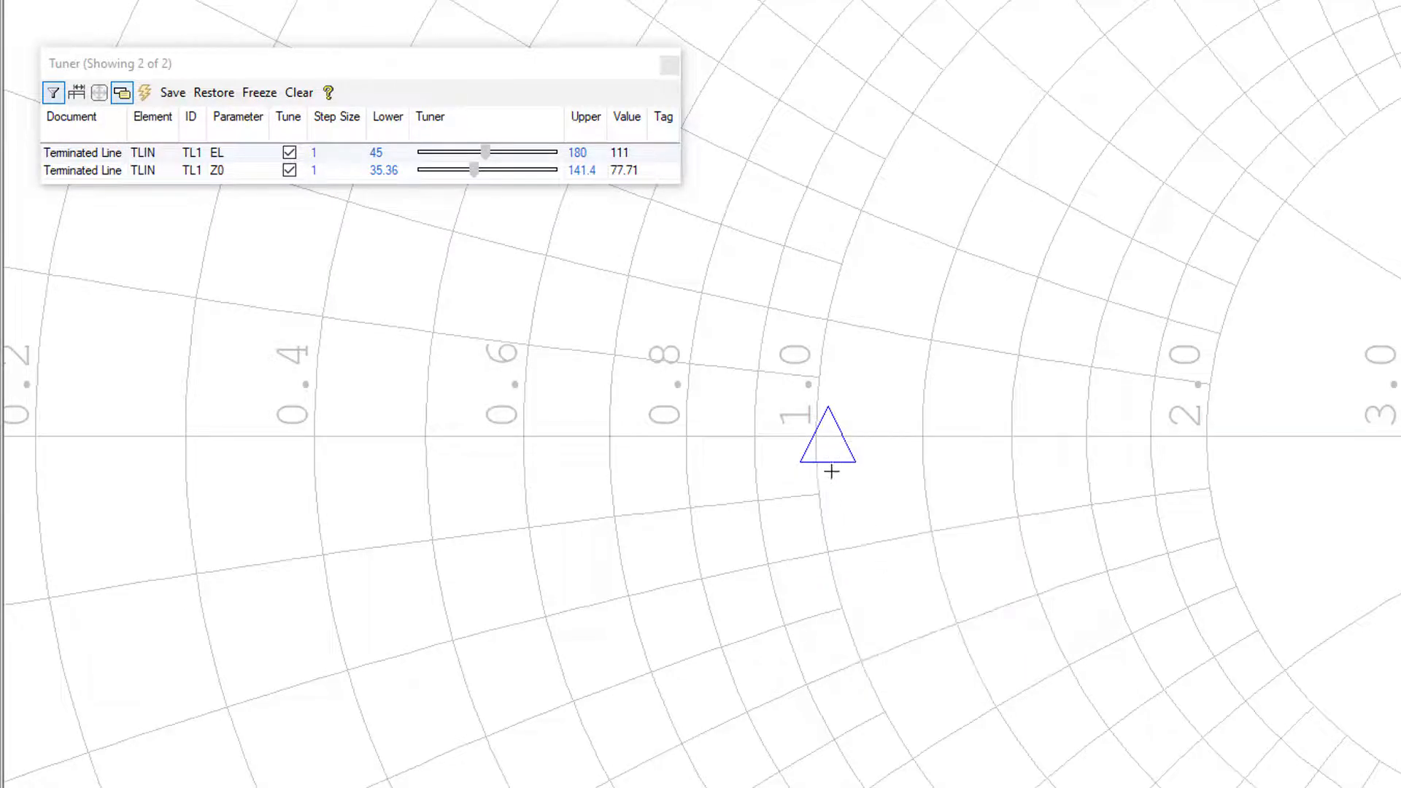
{"action": "left_click", "coordinate": [825, 438]}
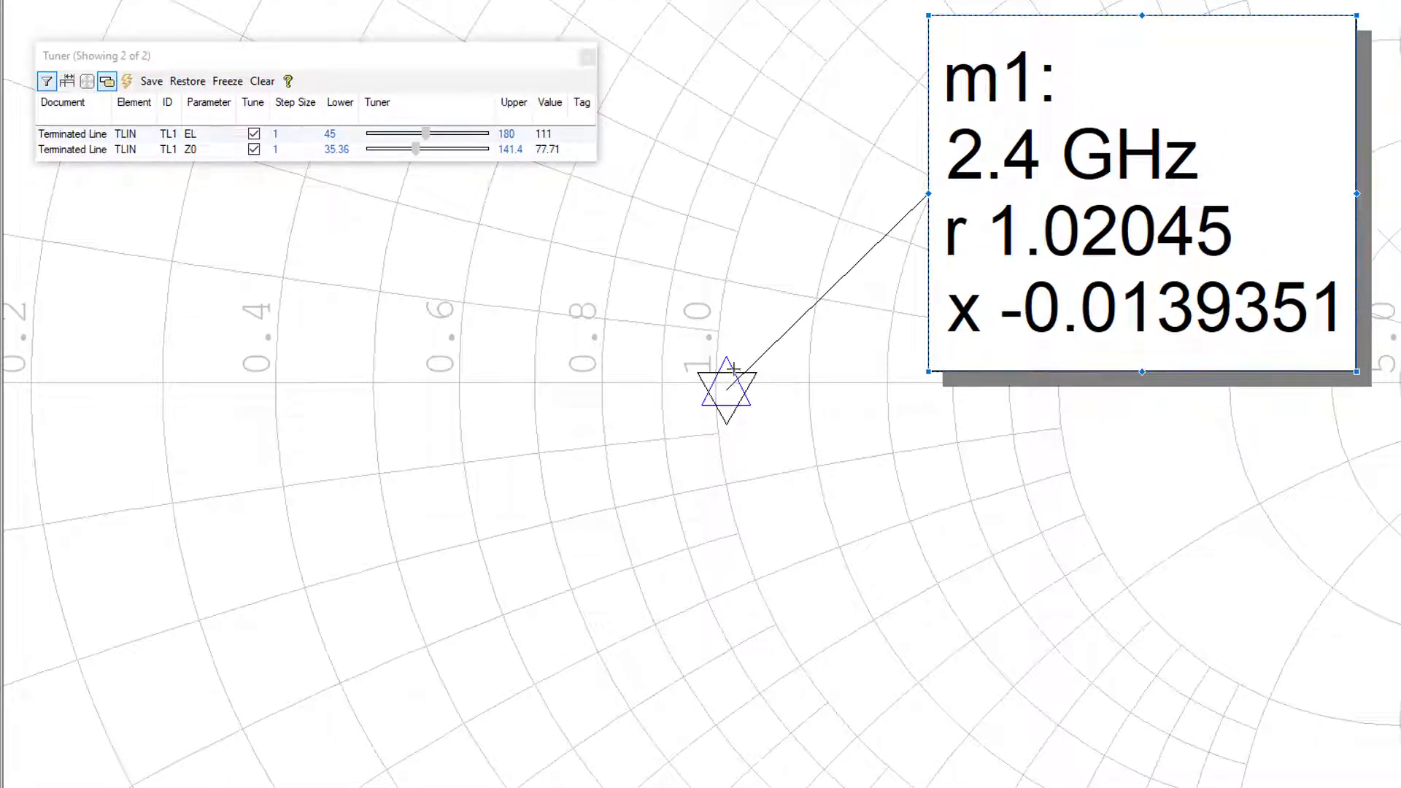
{"action": "left_click", "coordinate": [731, 369]}
Fine-tune the line to Z0 76.71 Ohm and EL 111 Deg, and compare the Terminated Line schematic with the Smith chart marker
{"action": "left_click_drag", "start_coordinate": [417, 152], "coordinate": [429, 135]}
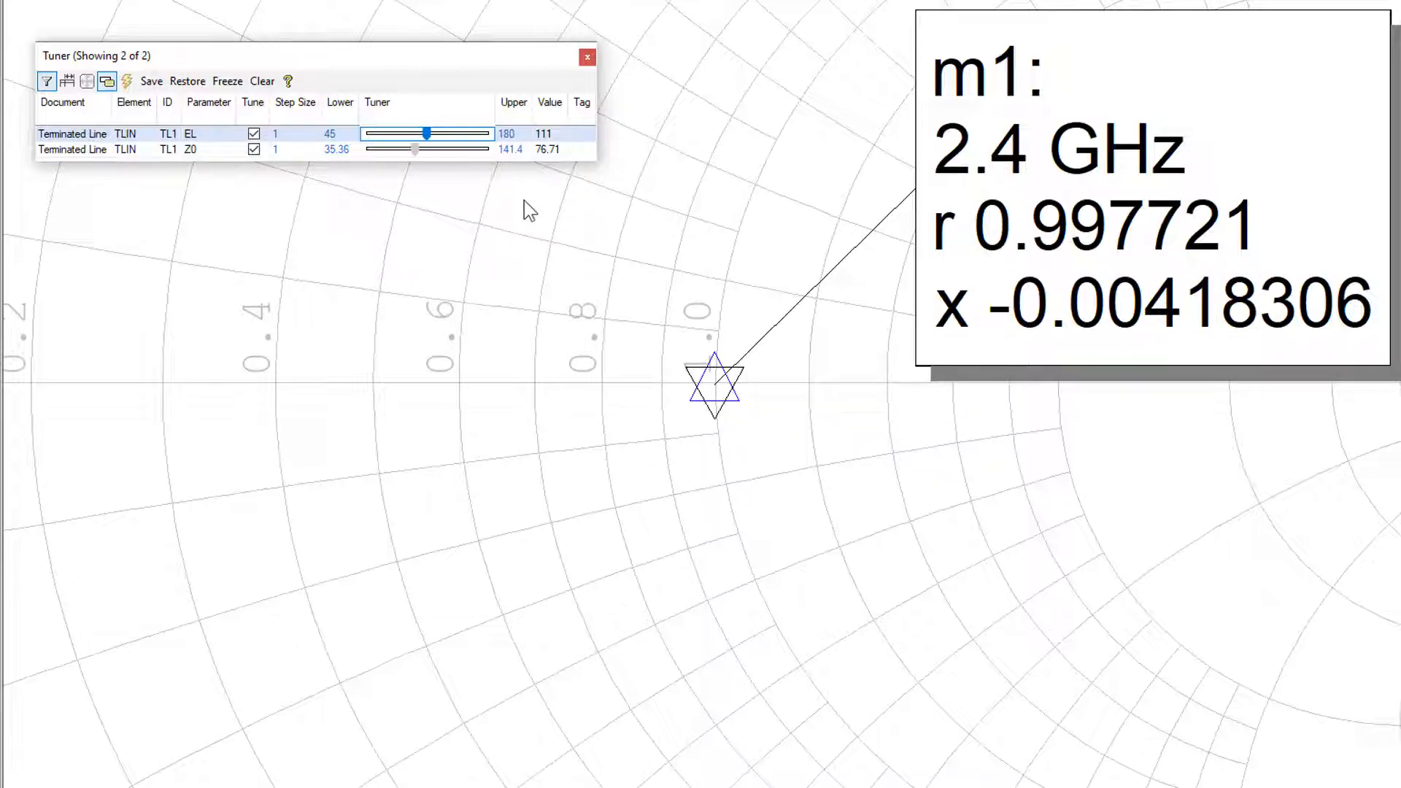
{"action": "left_click", "coordinate": [83, 0]}
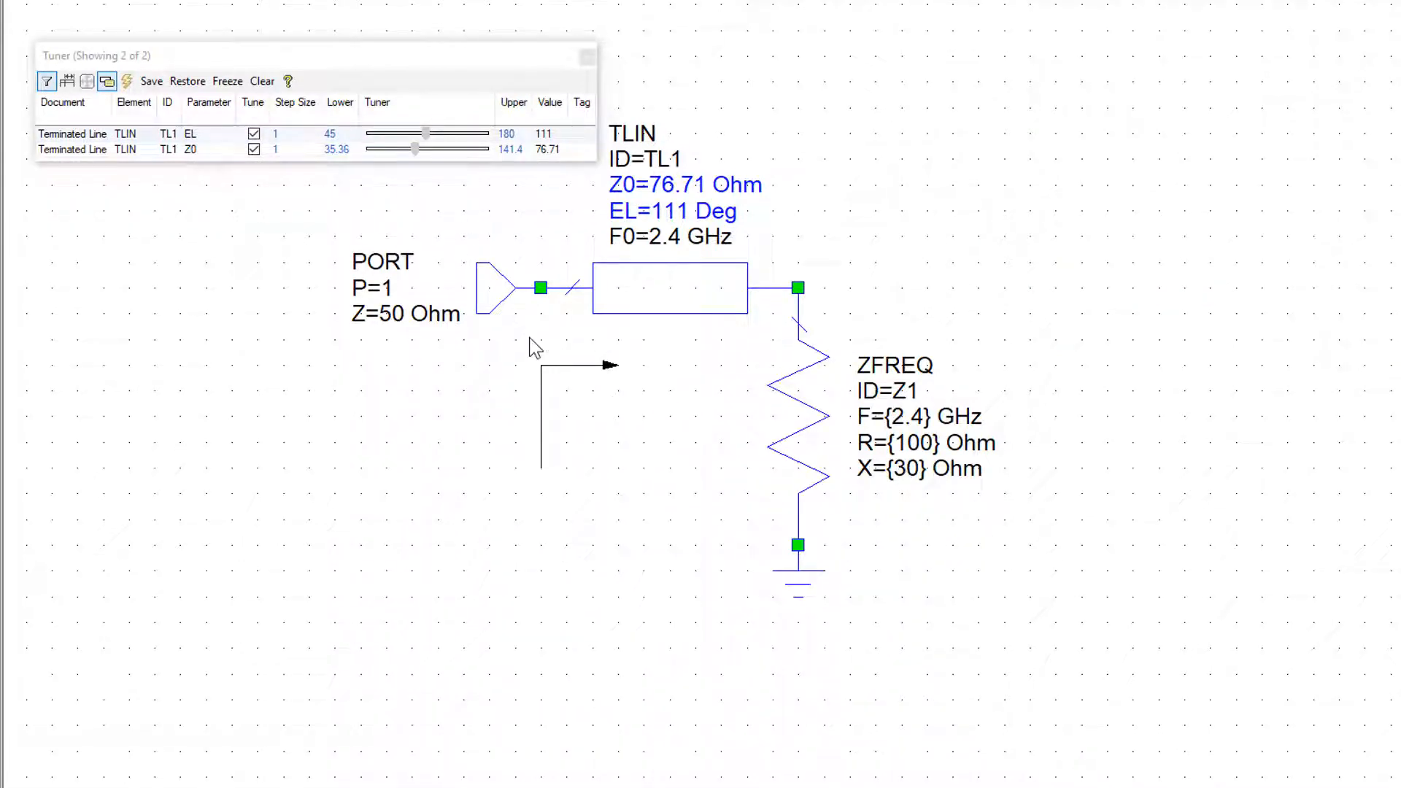
{"action": "left_click", "coordinate": [192, 0]}
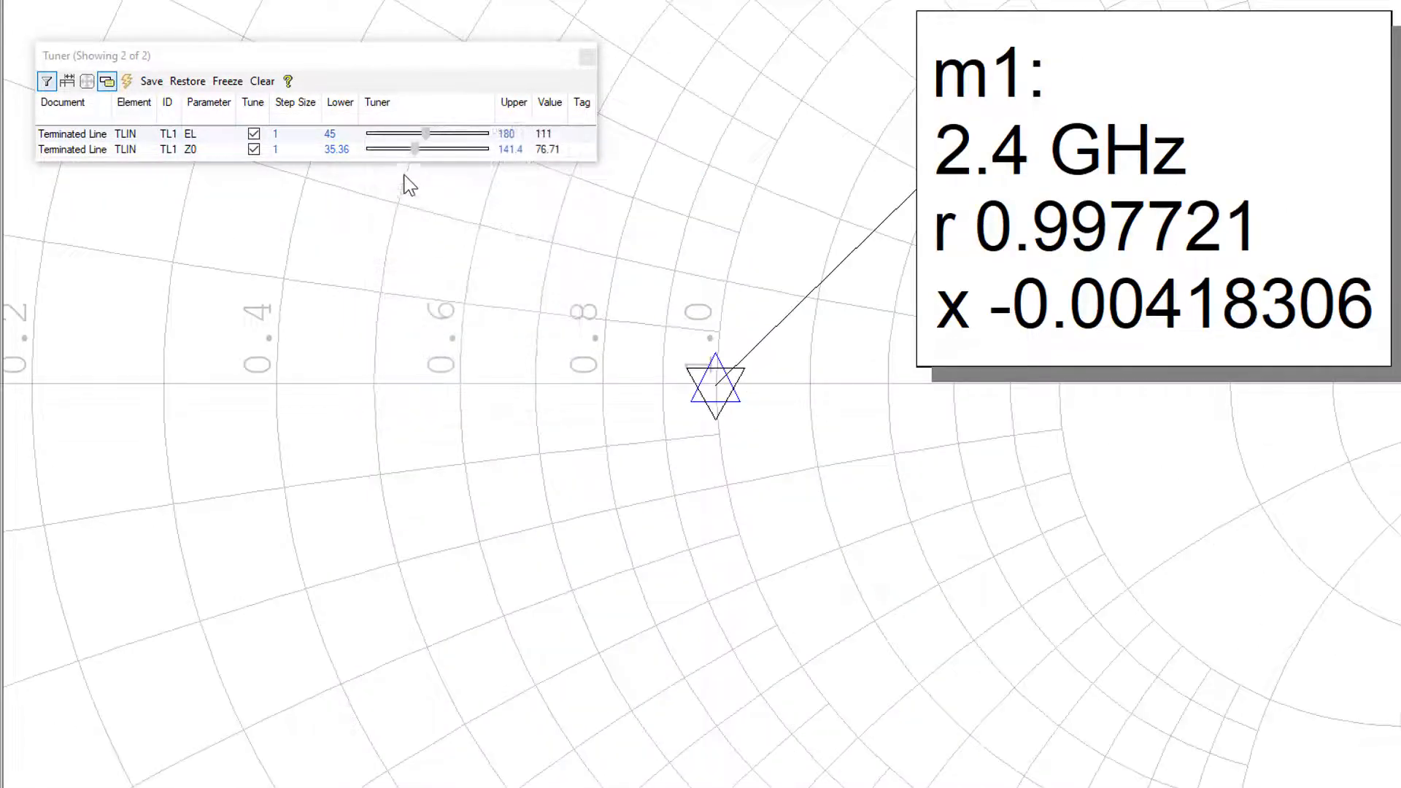
{"action": "left_click", "coordinate": [410, 63]}
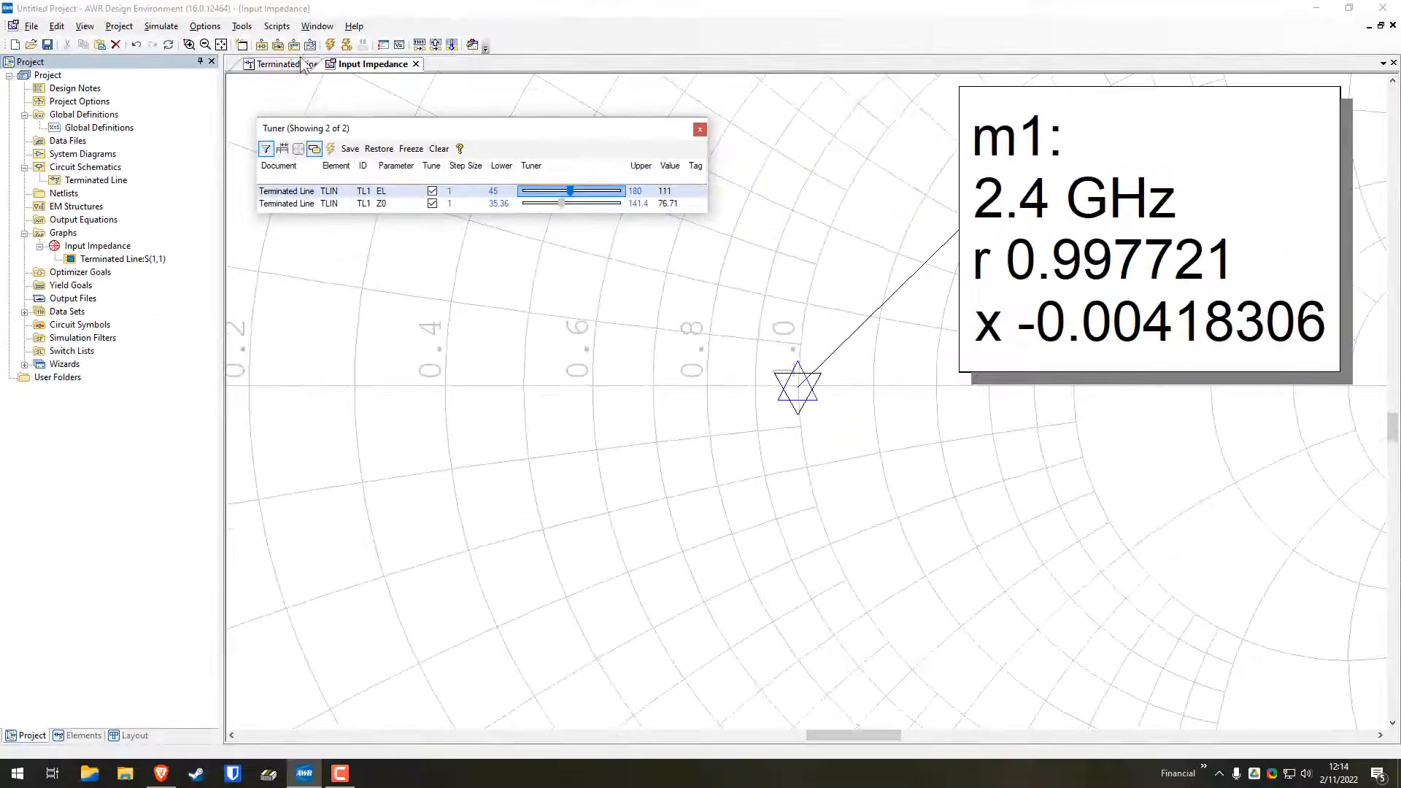
{"action": "left_click", "coordinate": [299, 63]}
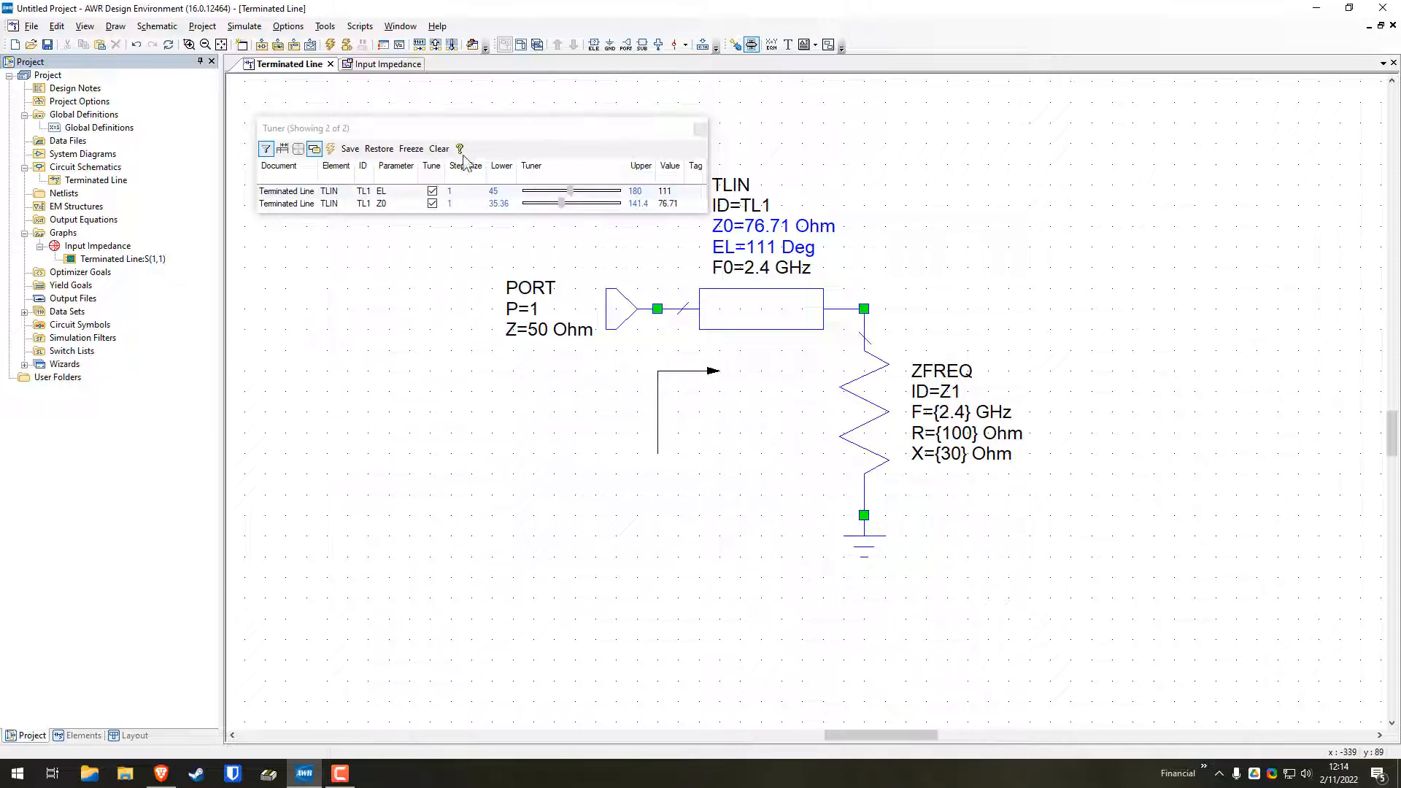
{"action": "left_click", "coordinate": [369, 66]}
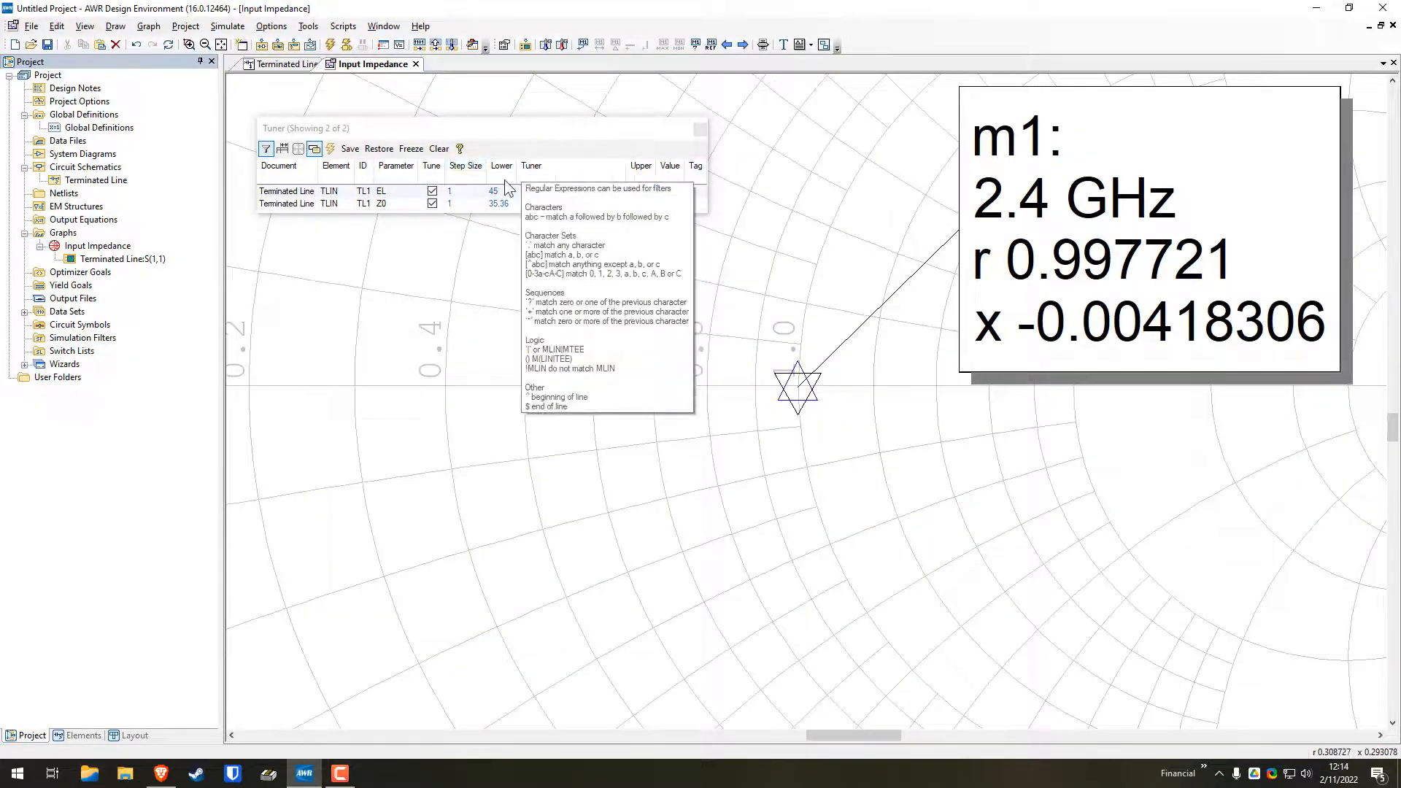